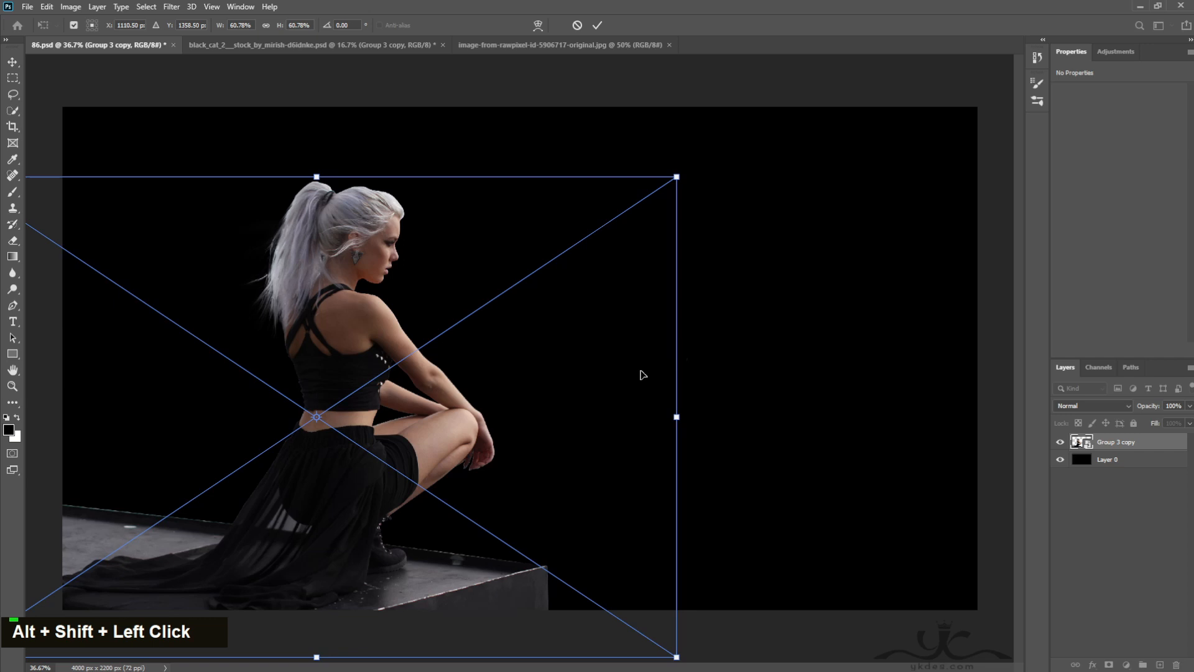
Apply the woman layer's scaling and nudge her to about X -427 px, Y 364 px on the canvas
key("Return")
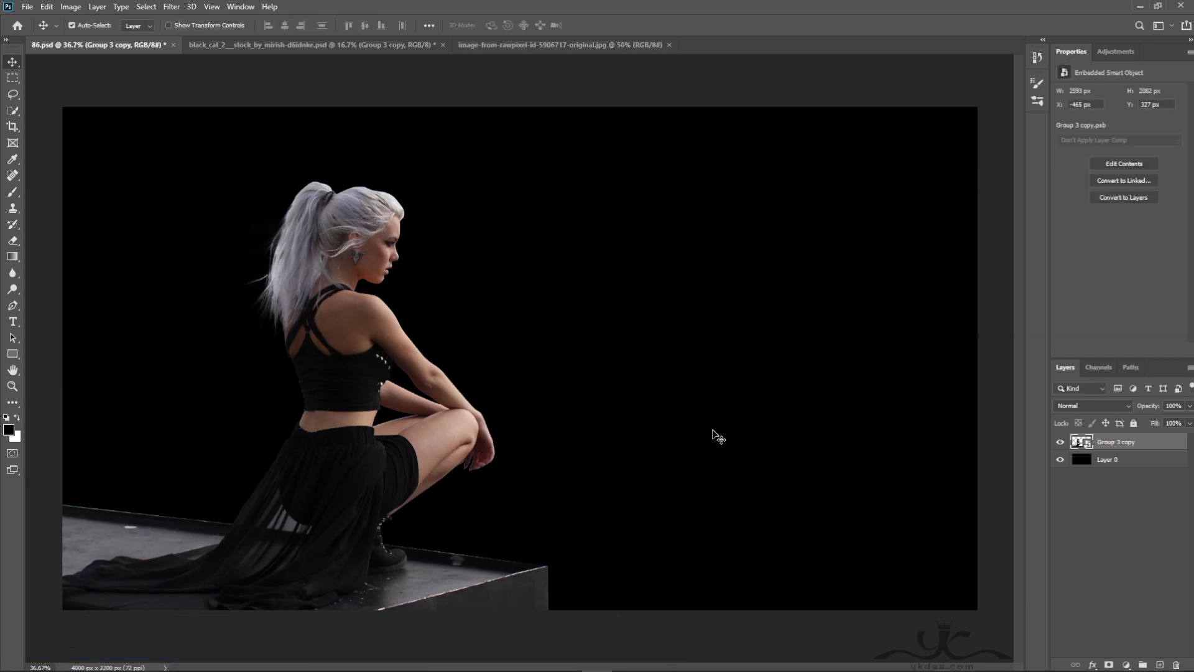
key("Right")
key("Right")
key("Right")
key("Right")
key("Right")
key("Right")
key("Right")
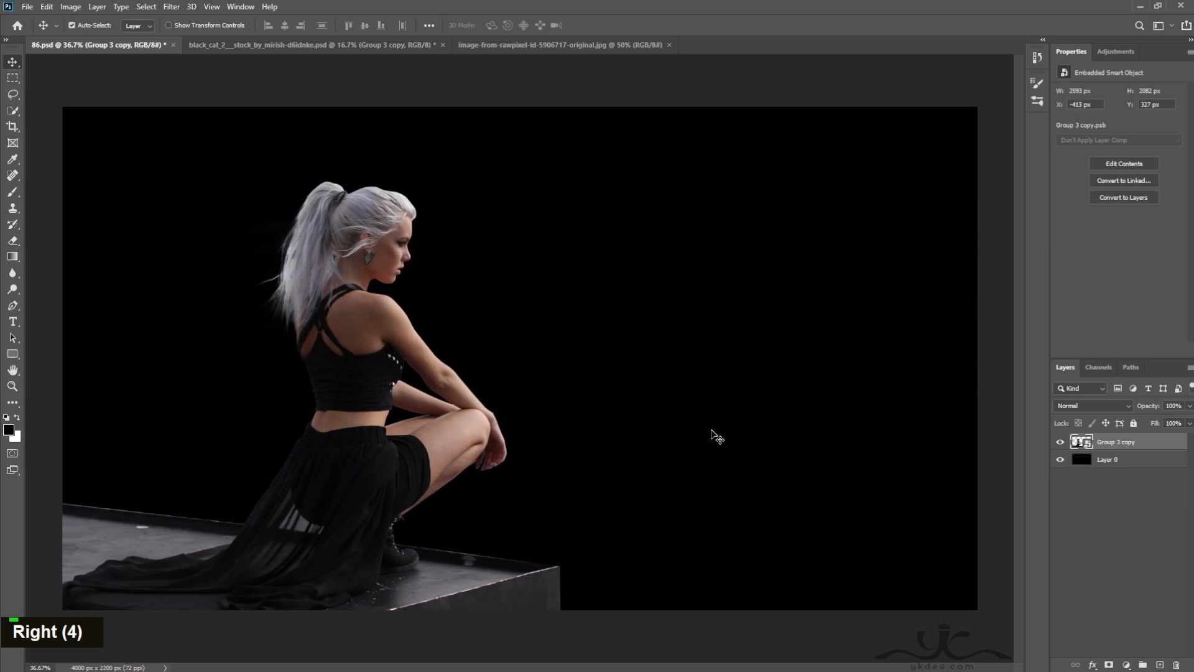
key("Left")
key("Left")
key("Left")
key("Left")
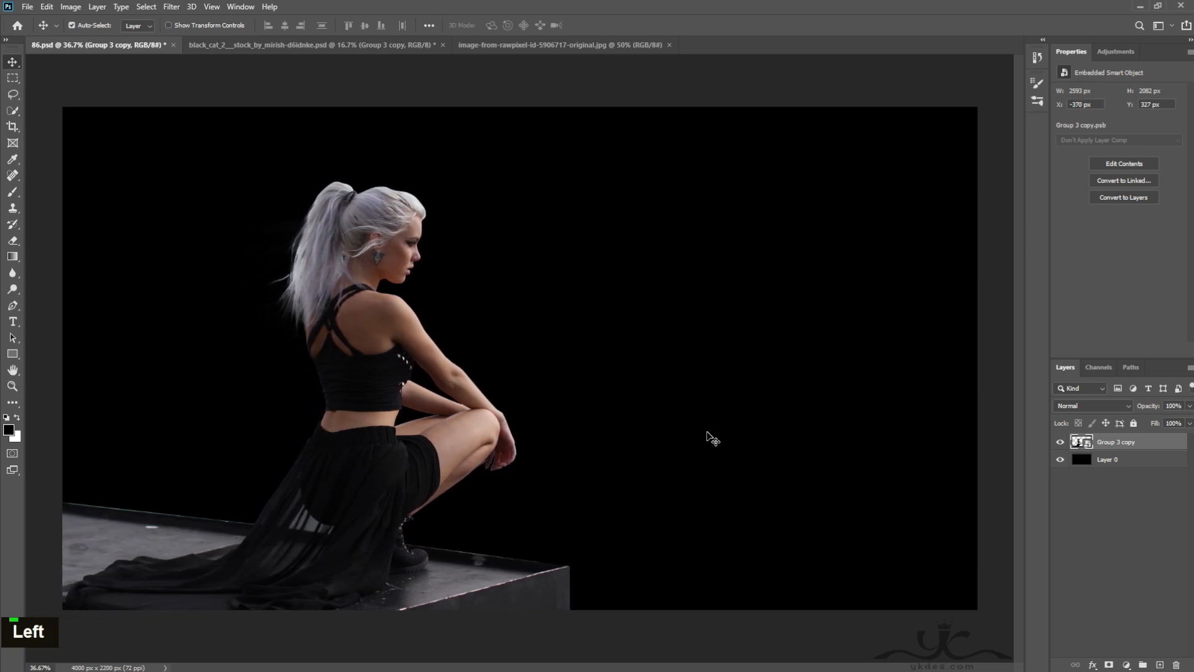
key("Down")
key("Down")
key("Down")
key("Down")
key("Down")
key("Down")
key("Down")
key("Down")
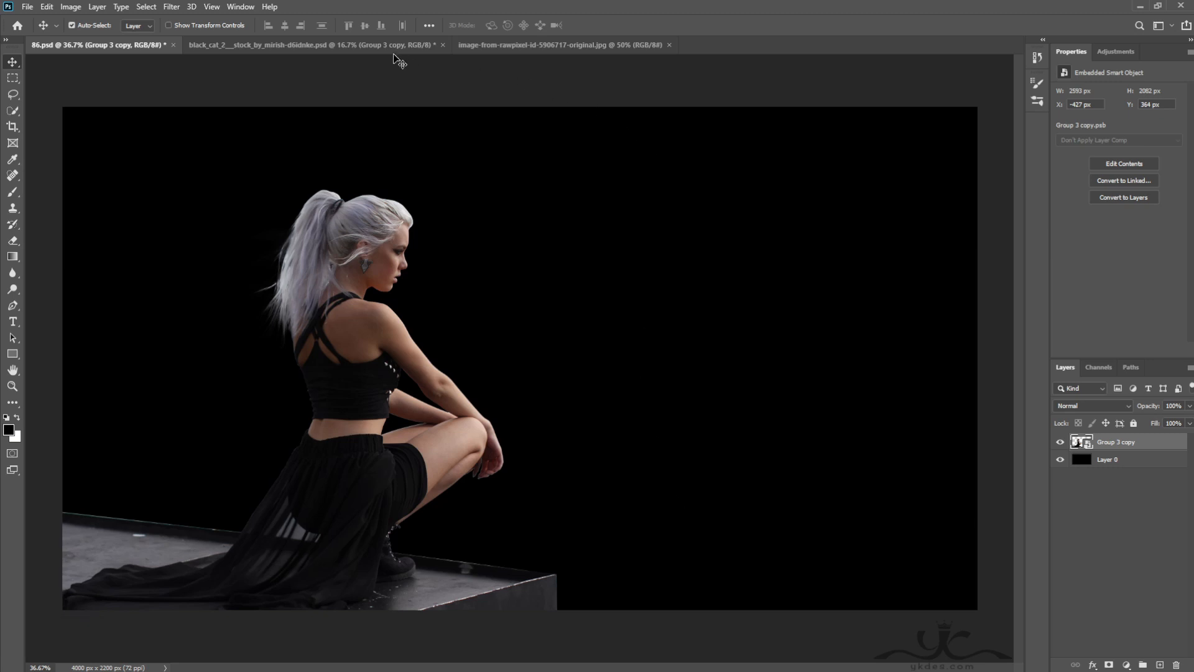
Bring the night city photo into 86.psd as a layer between the woman and the black background
left_click(1061, 443)
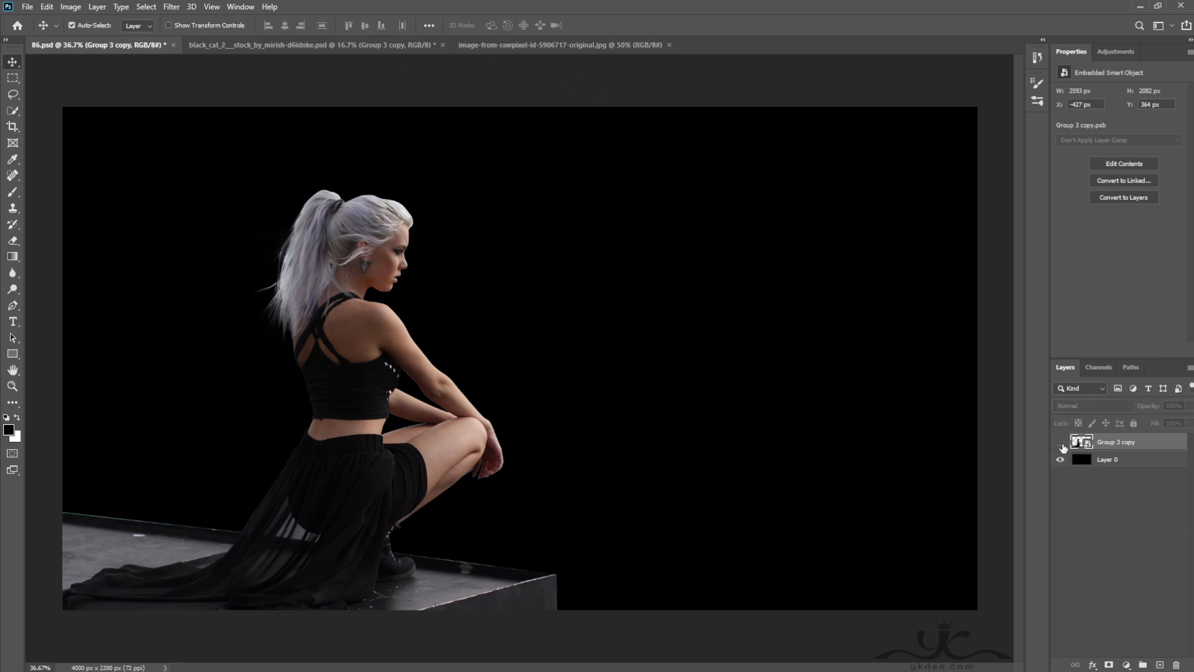
left_click(1061, 443)
left_click(1132, 465)
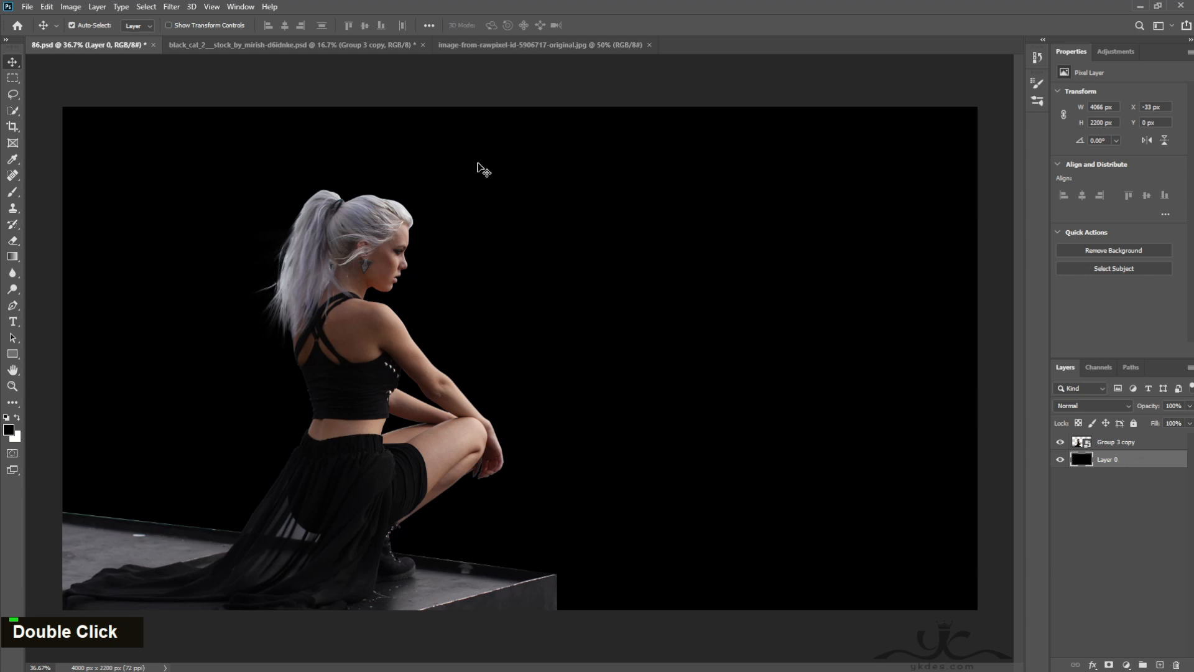
left_click(488, 45)
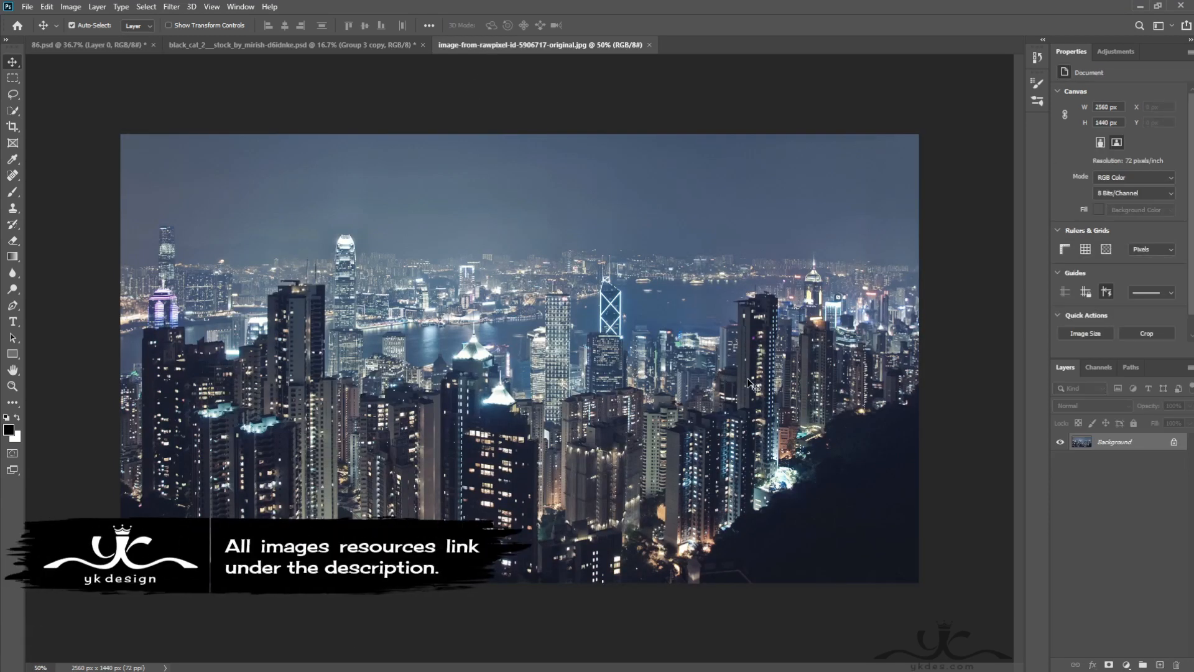
left_click_drag(749, 384, 581, 363)
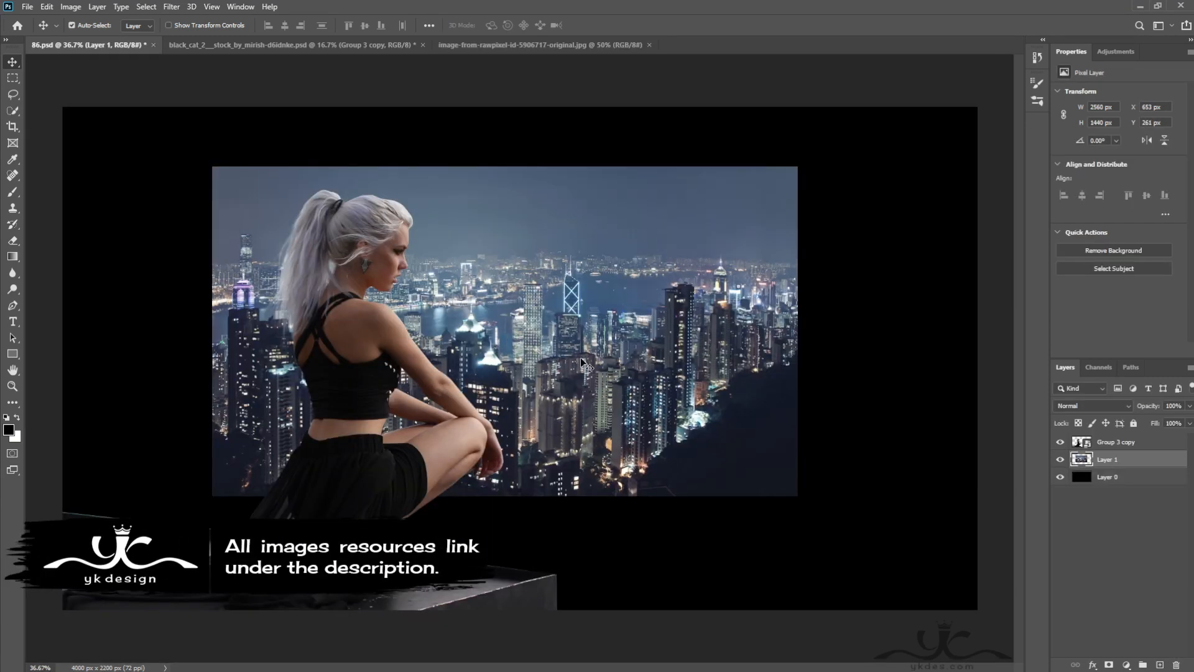
Transform the city layer to about 194% scale and 2.9° rotation, shifting it down to span the canvas width behind the woman
key("ctrl+t")
left_click_drag(814, 533, 820, 524)
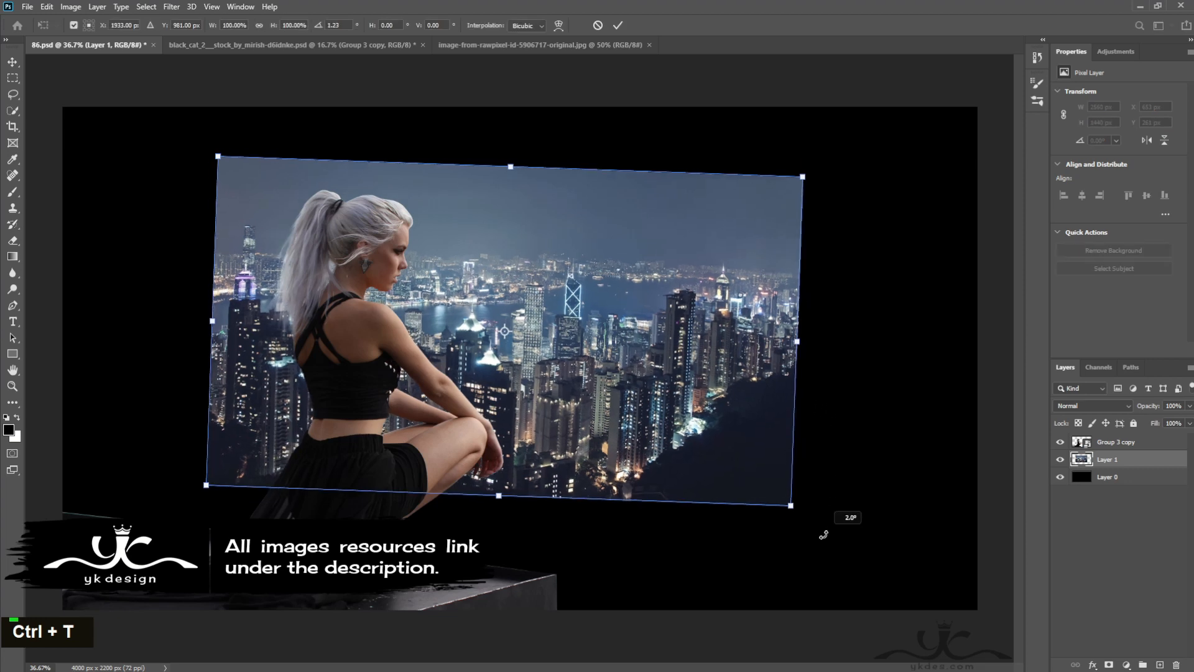
left_click_drag(818, 184, 1095, 104)
left_click_drag(657, 385, 722, 508)
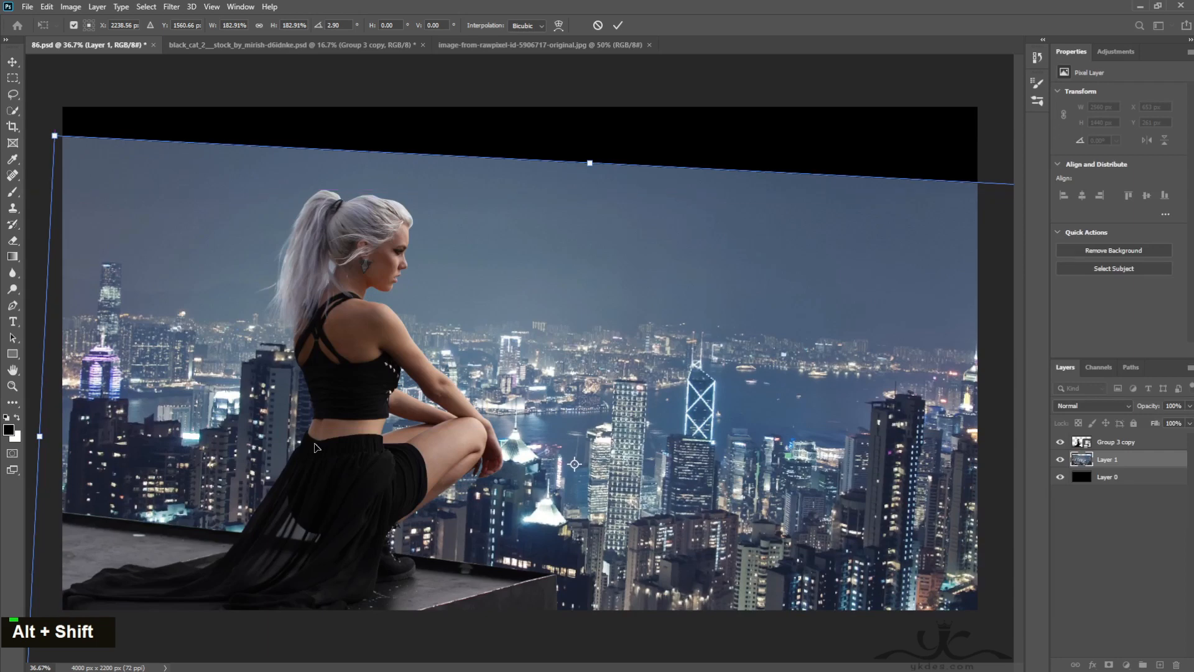
key("ctrl+minus")
key("ctrl+minus")
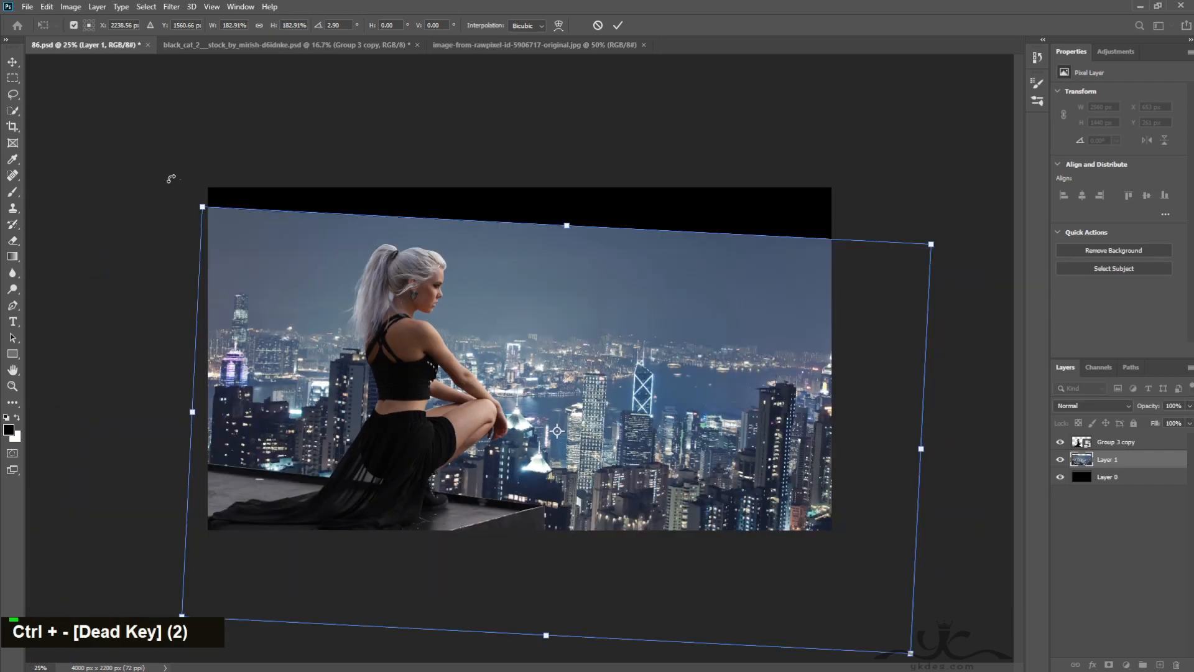
left_click_drag(203, 207, 181, 193)
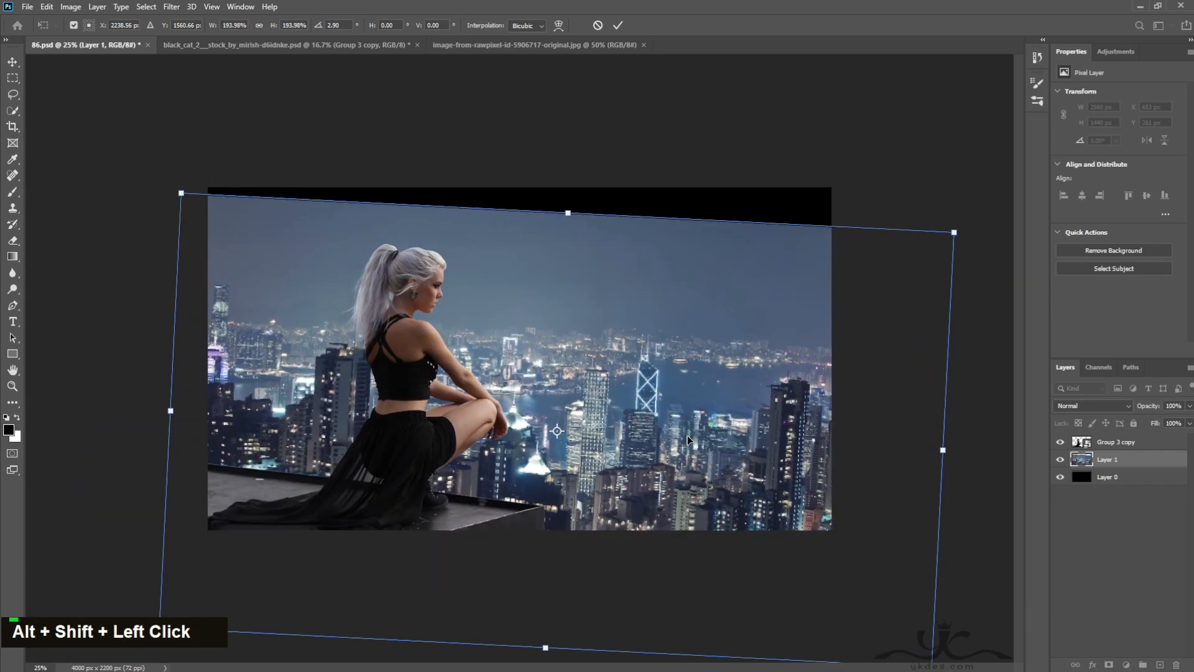
key("Return")
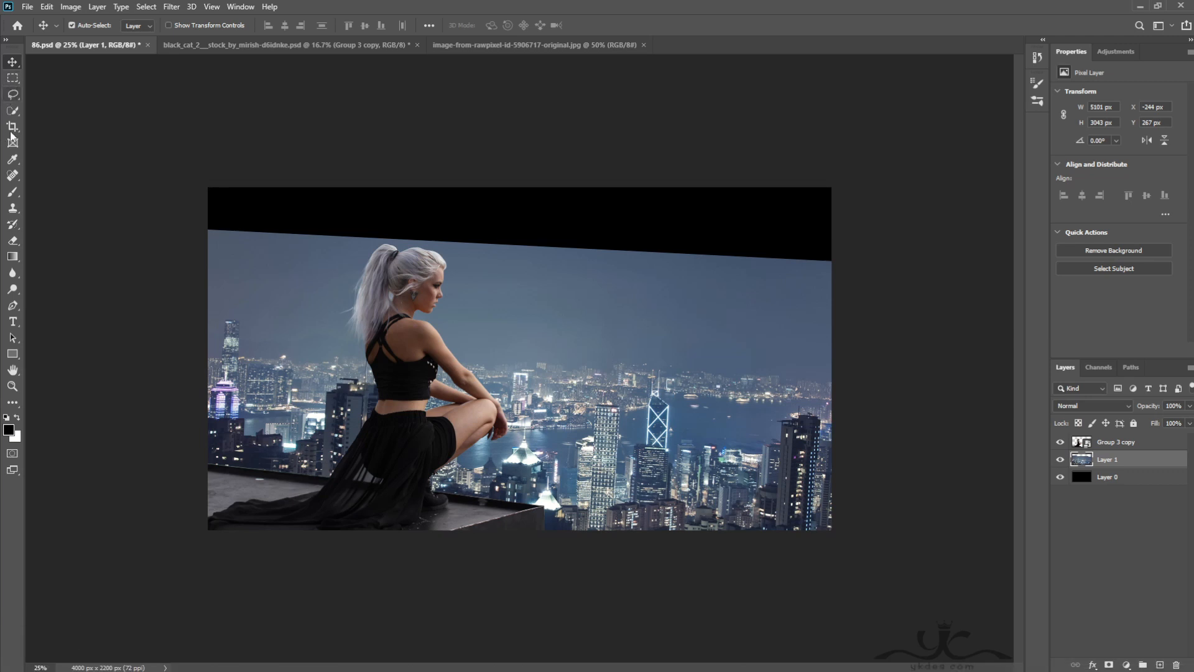
Outline the empty black strip above the city with a closed Pen path and convert it to a selection
left_click(12, 305)
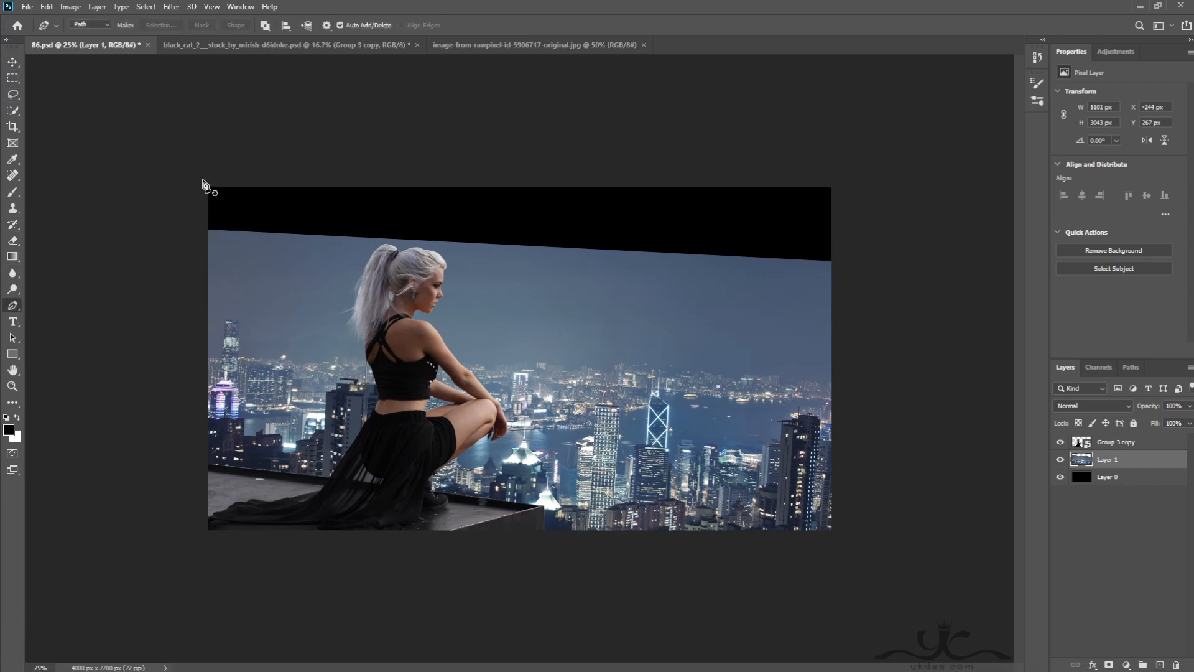
left_click(201, 180)
left_click(206, 230)
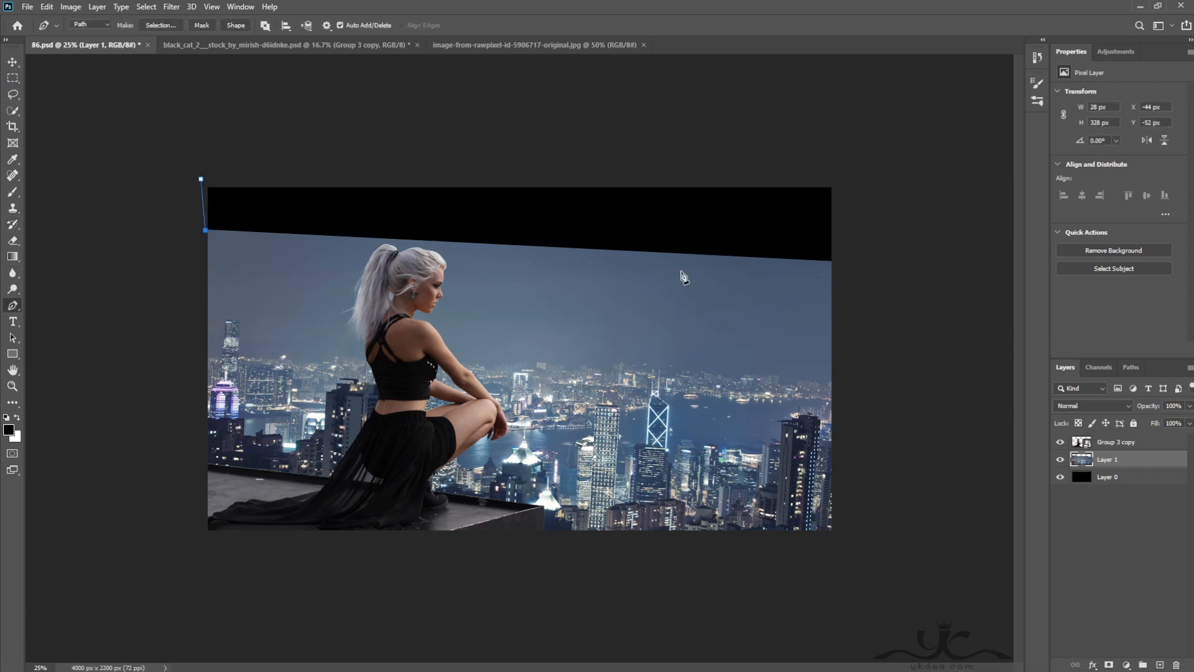
left_click(845, 170)
left_click(213, 168)
left_click(201, 179)
key("ctrl+Return")
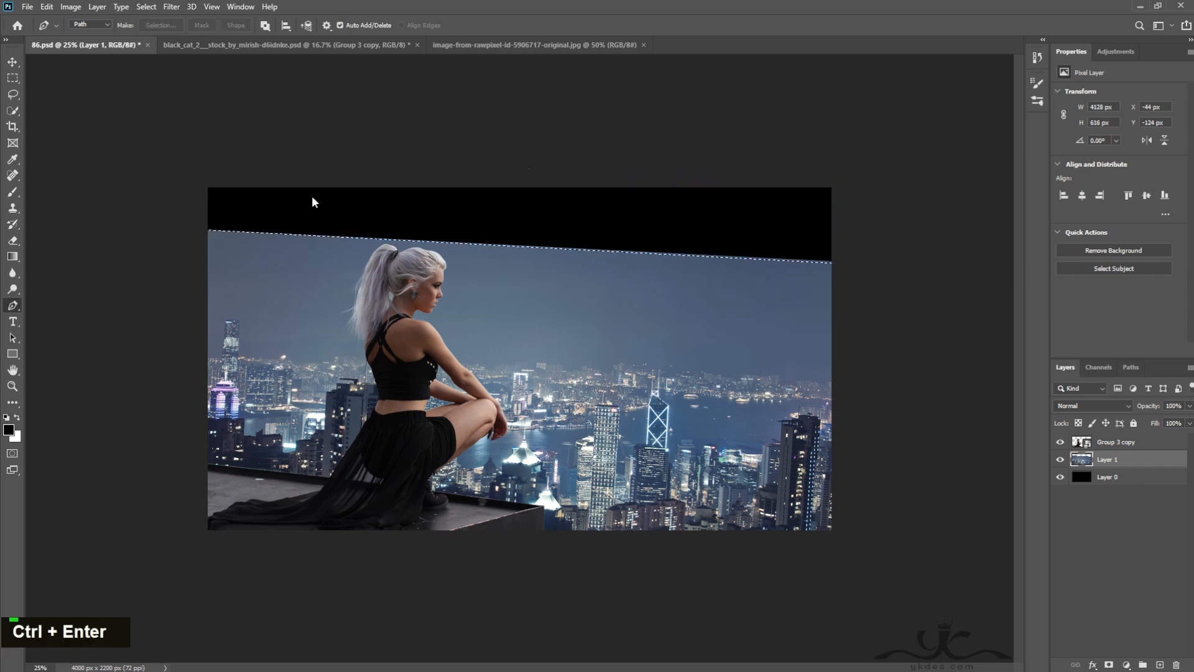
Fill the selected strip above the city with Content-Aware contents to extend the sky, and compare with the city layer hidden
left_click(47, 7)
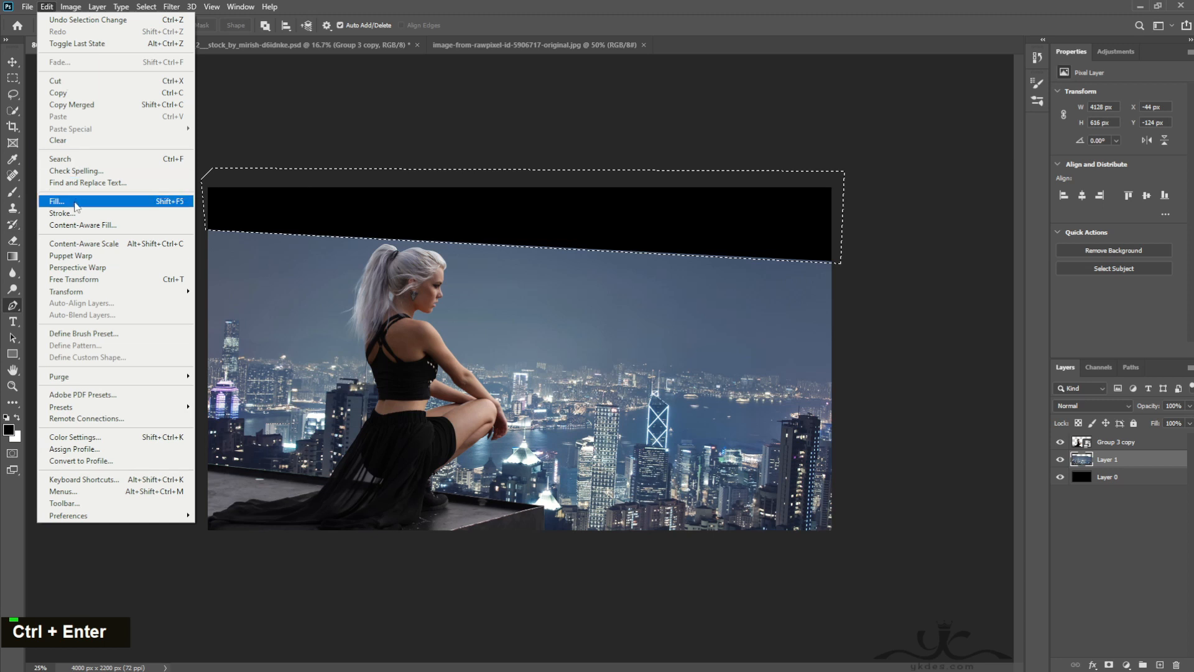
left_click(57, 201)
left_click(377, 214)
left_click(369, 269)
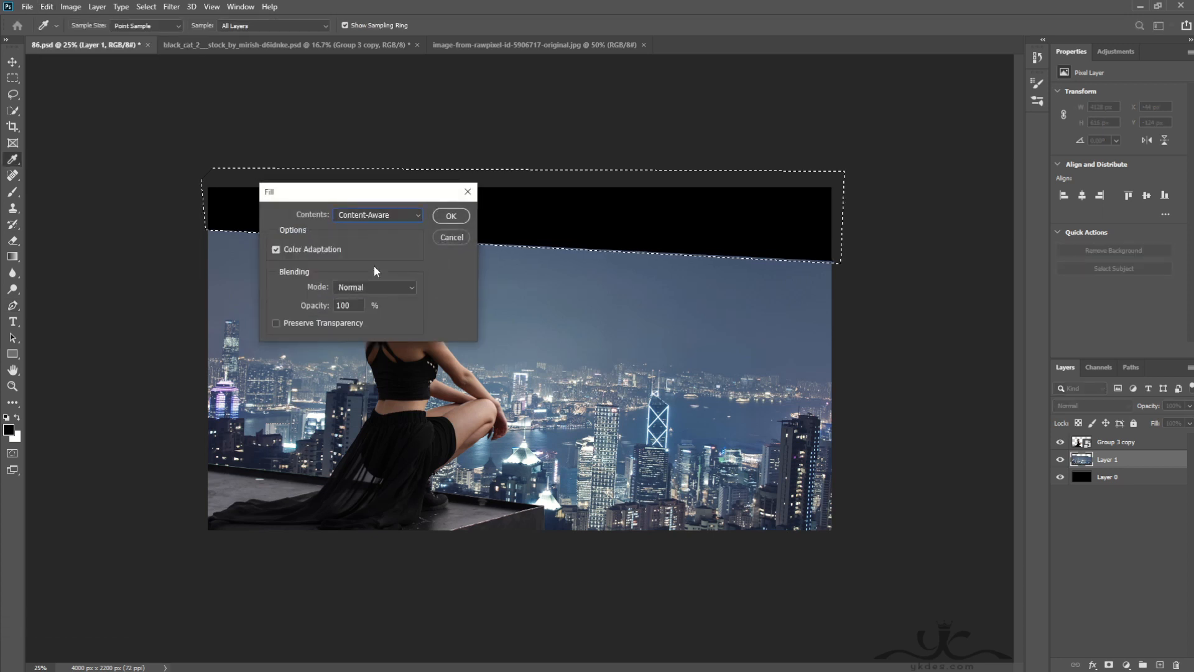
left_click(450, 215)
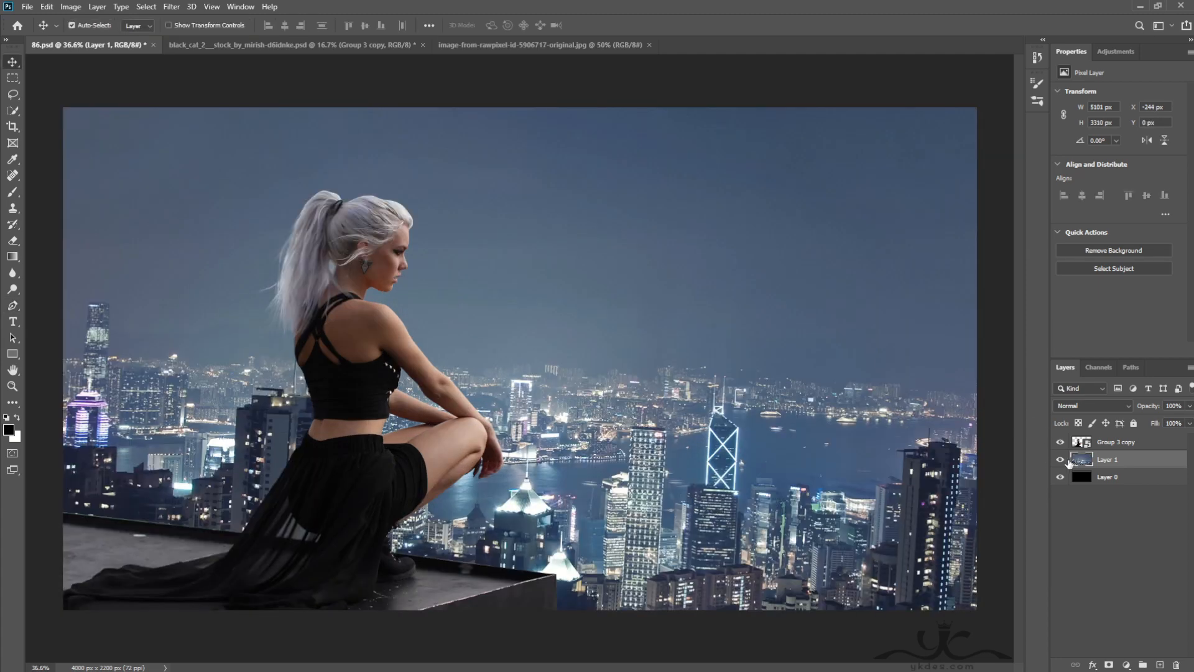
left_click(1060, 459)
left_click(1060, 459)
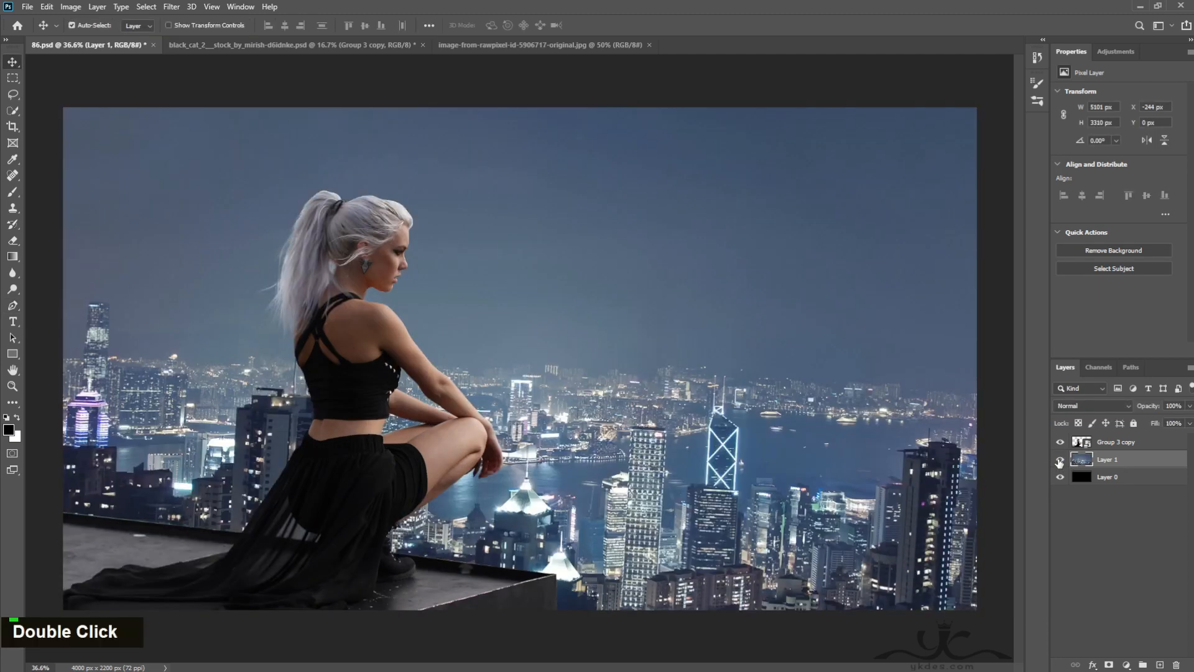
Apply a Field Blur to the city layer with 12 px blur, 39% light bokeh and 36% bokeh color
left_click(171, 7)
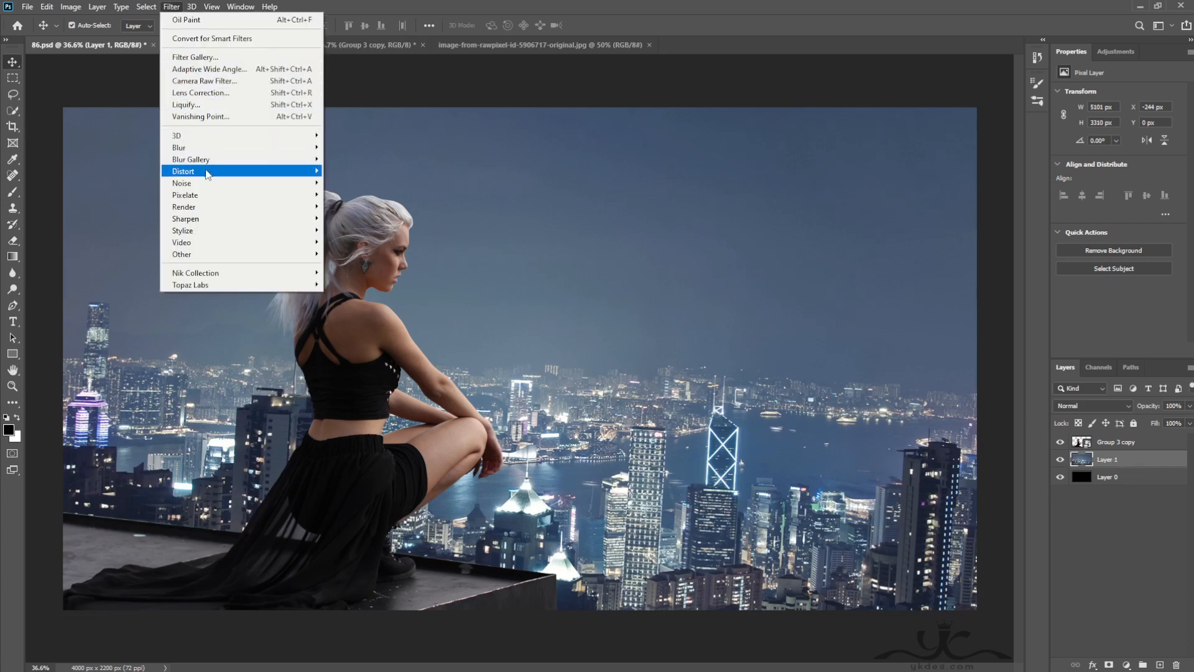
mouse_move(209, 161)
left_click(350, 159)
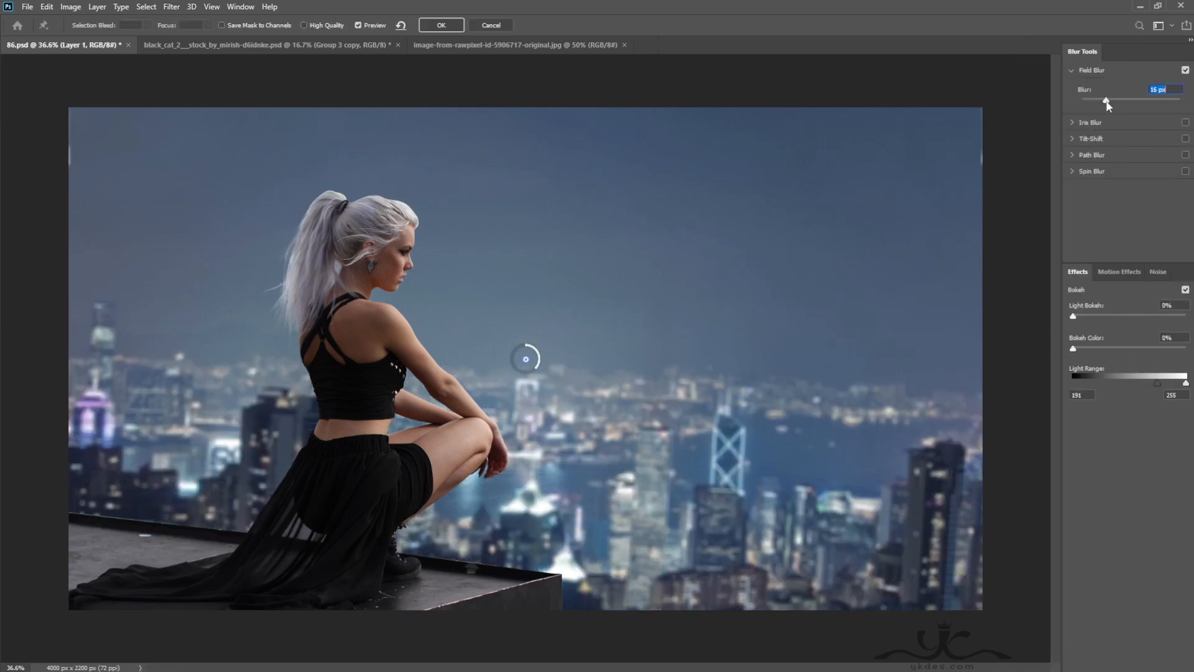
left_click_drag(1107, 103, 1111, 102)
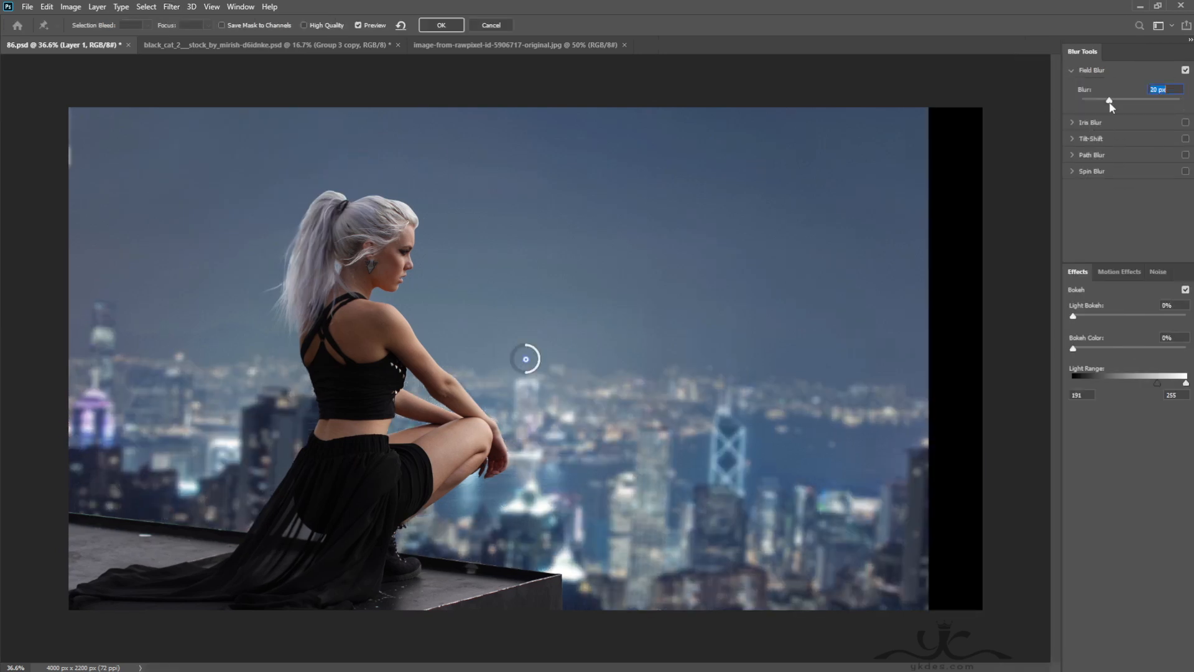
left_click_drag(1074, 314, 1108, 350)
left_click_drag(1110, 100, 1108, 101)
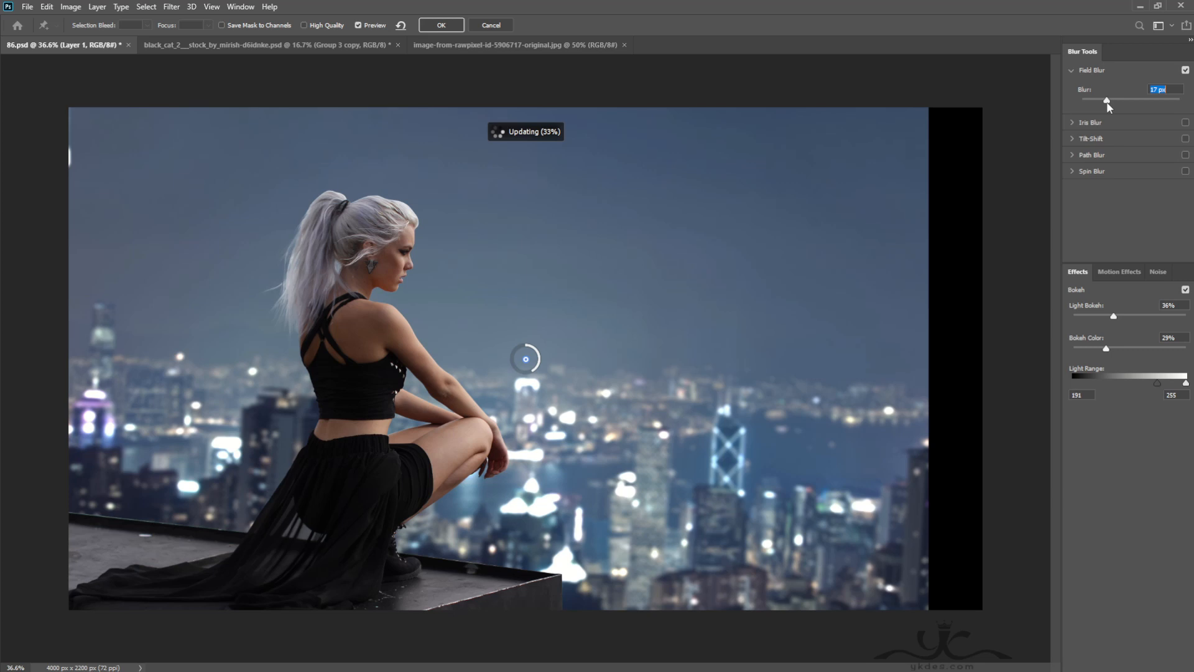
left_click_drag(1117, 318, 1120, 320)
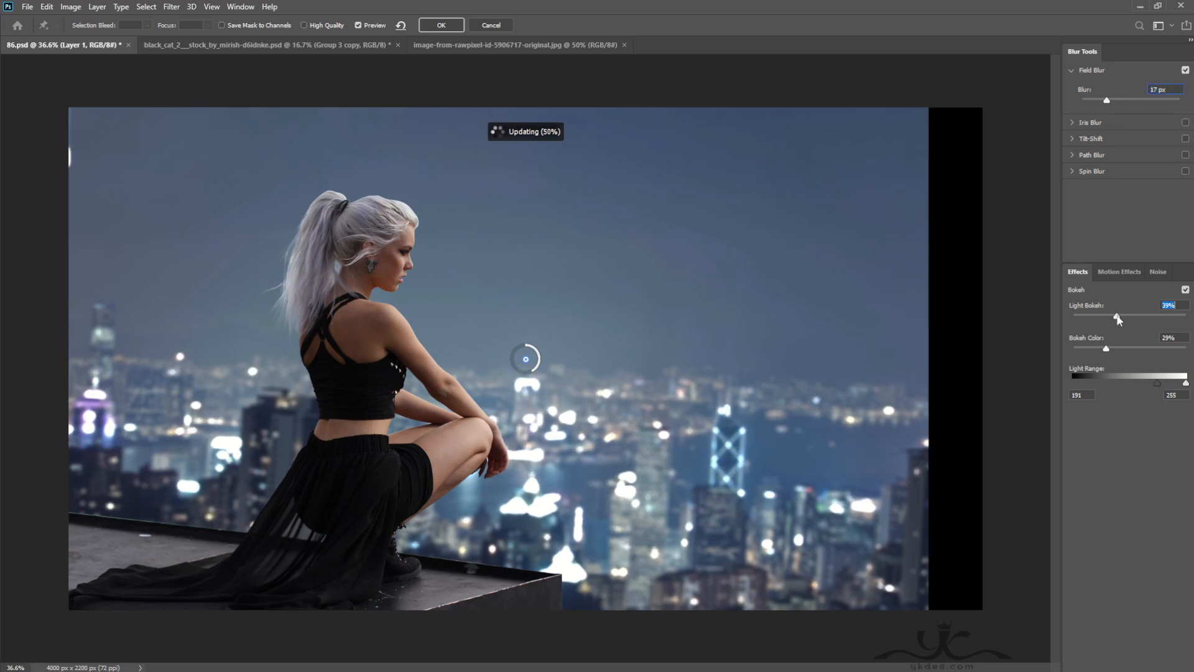
left_click_drag(1107, 100, 1105, 102)
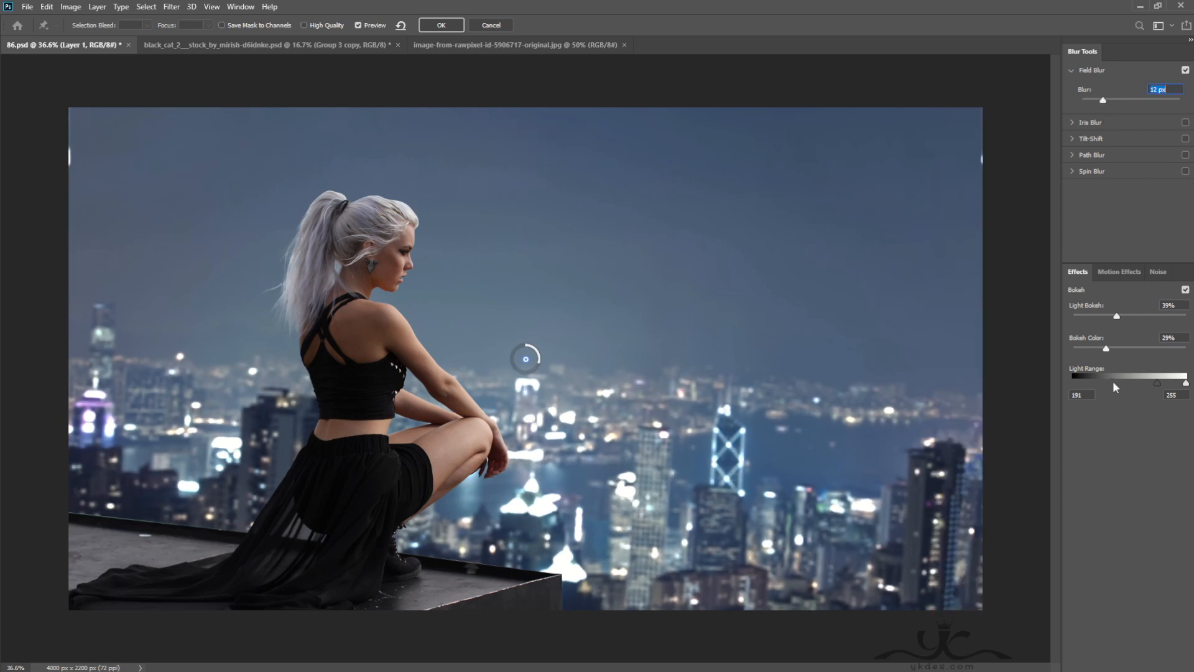
mouse_move(1107, 349)
left_mouse_down()
mouse_move(1132, 358)
mouse_move(1108, 358)
left_mouse_up()
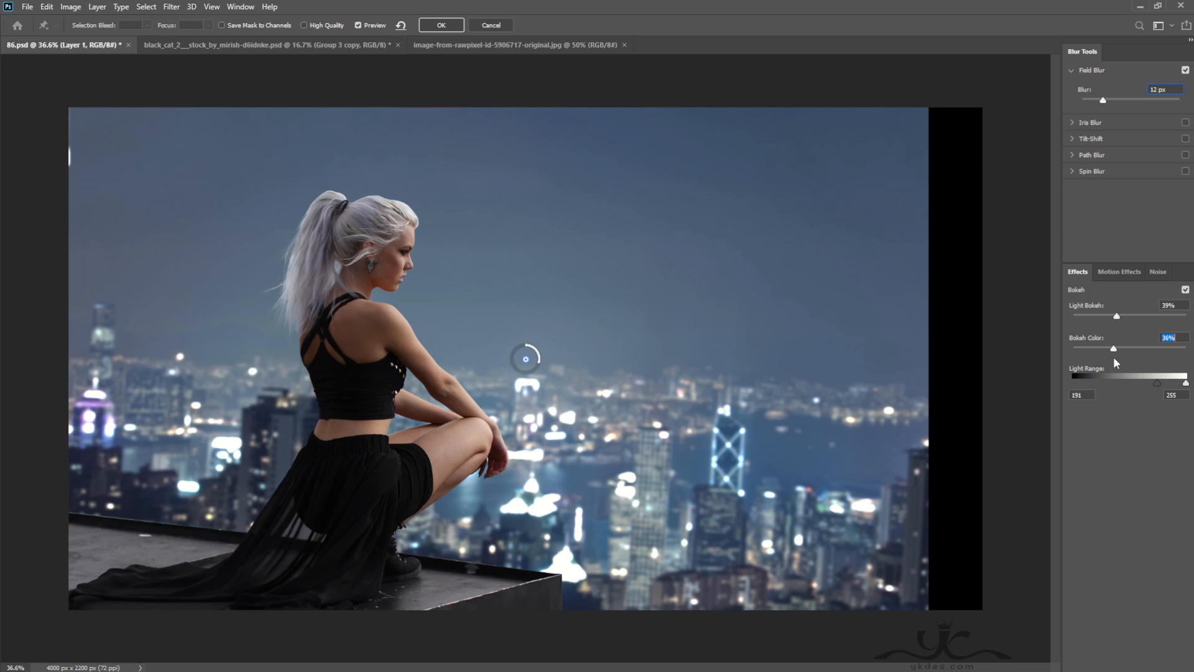
key("Escape")
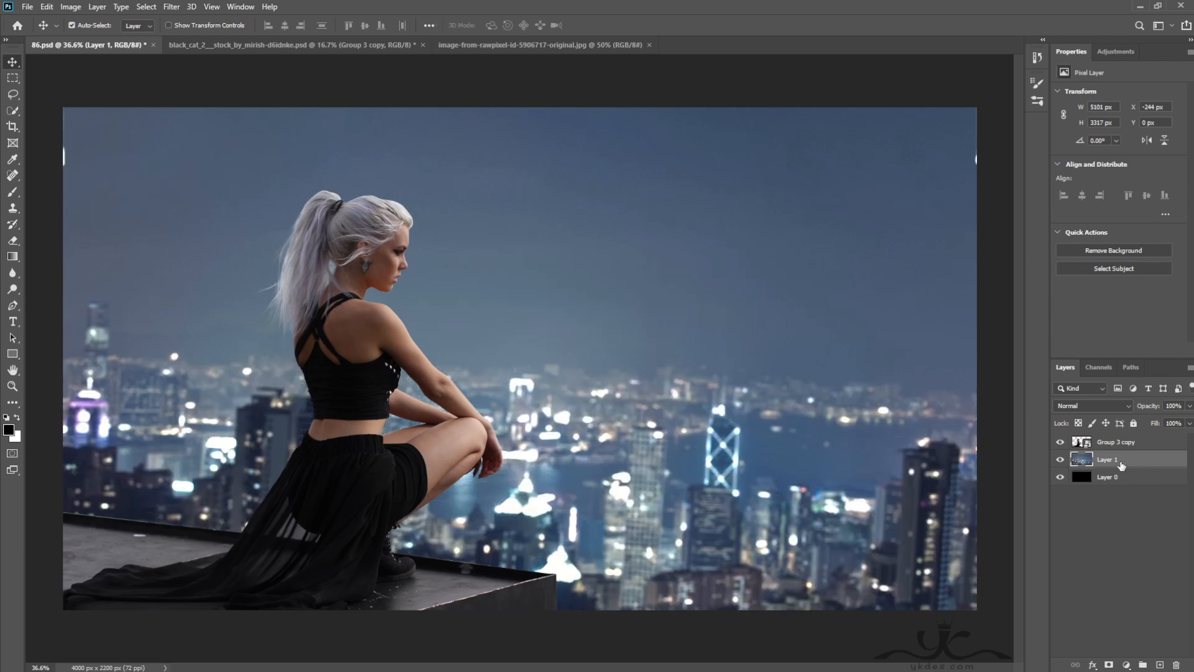
Open the Camera Raw Filter on the city layer and set Texture to +49 and Clarity to +13
left_click(172, 7)
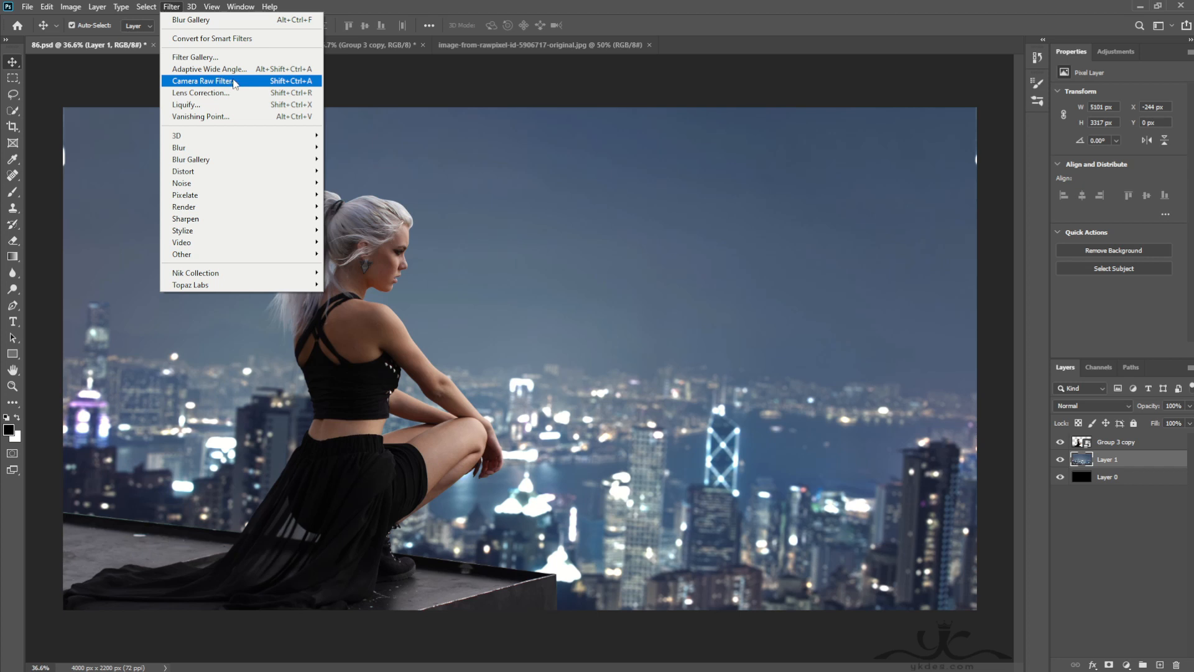
left_click(171, 7)
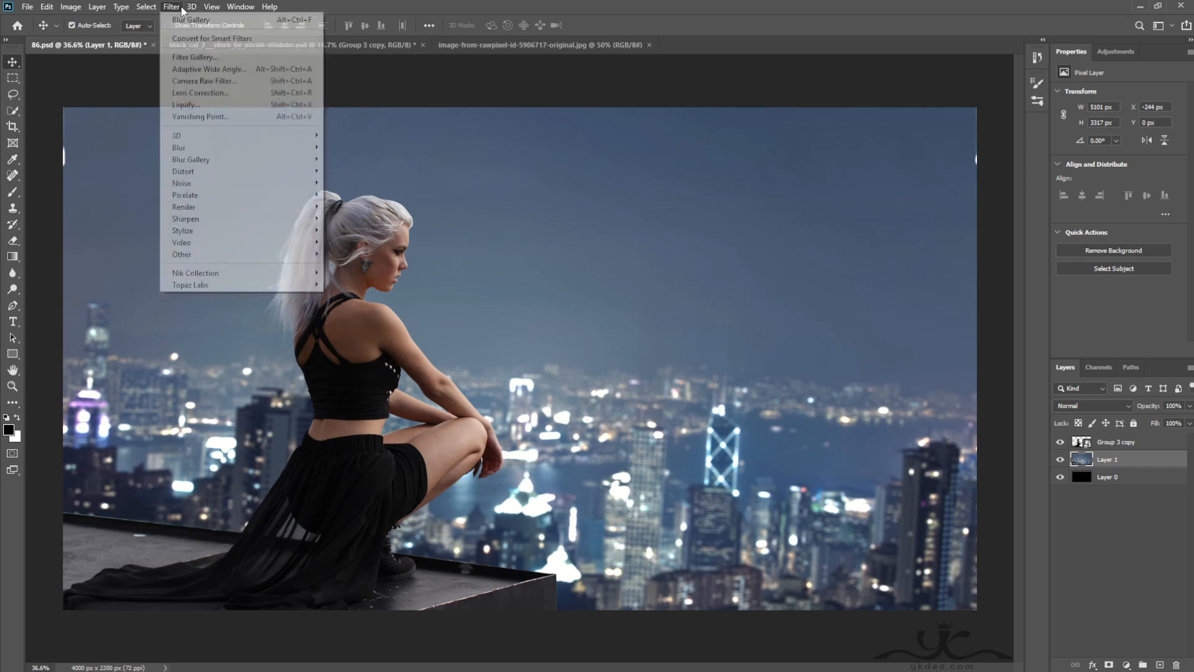
left_click(171, 8)
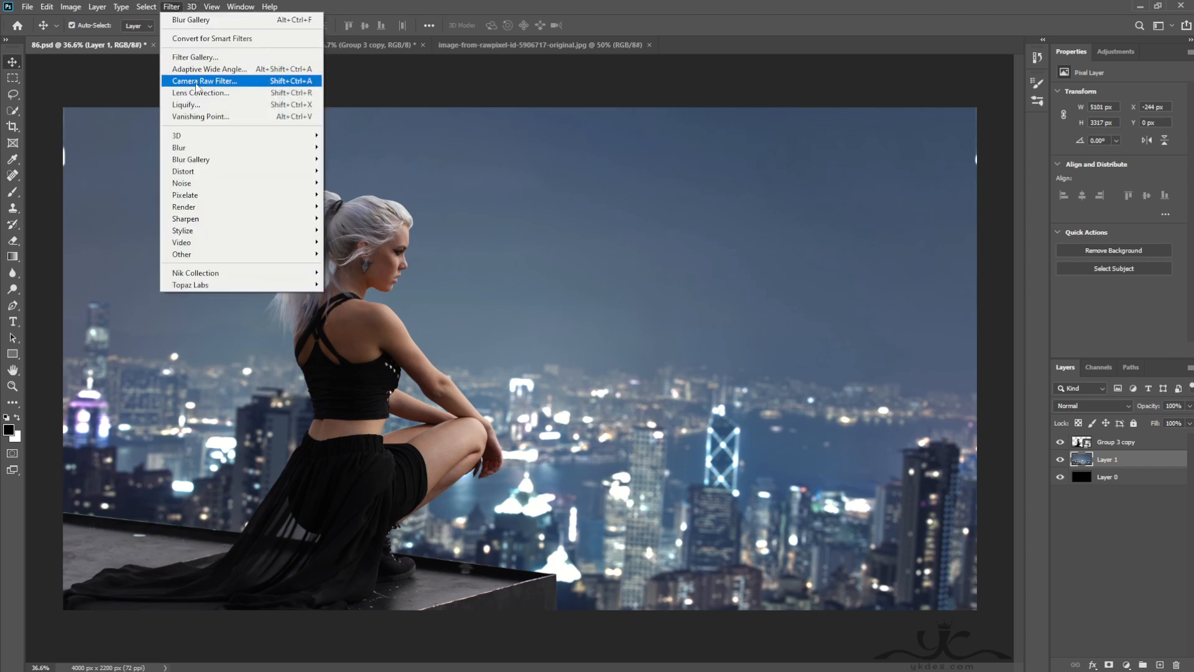
left_click(205, 83)
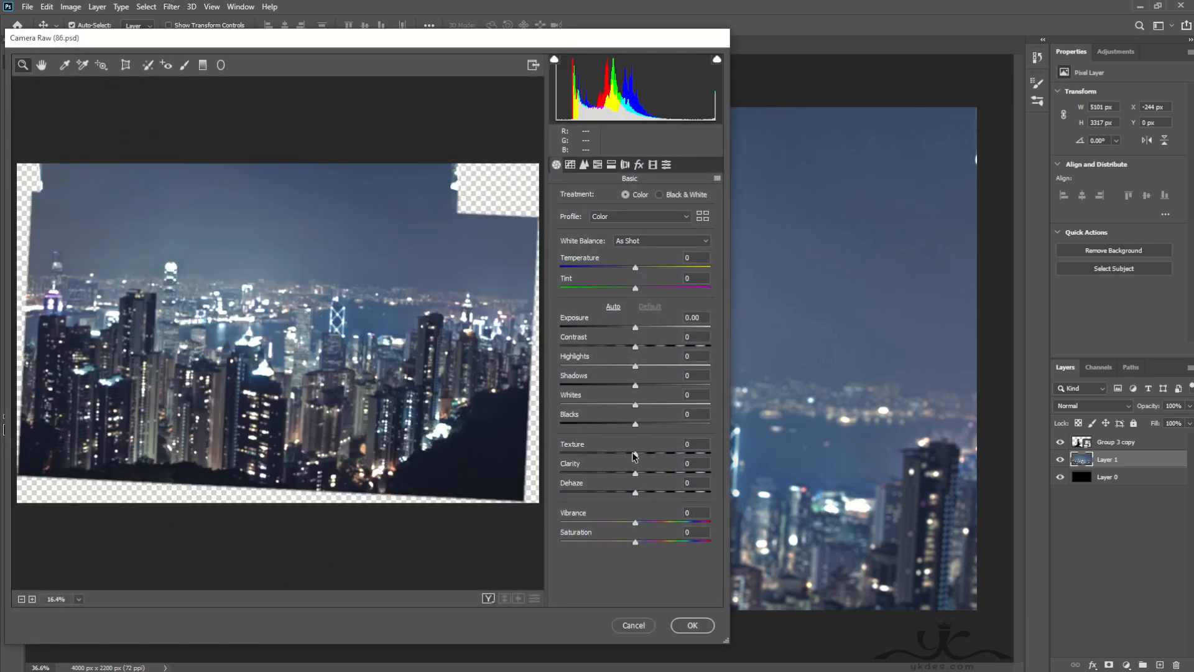
mouse_move(636, 455)
left_mouse_down()
mouse_move(671, 455)
mouse_move(647, 473)
left_mouse_up()
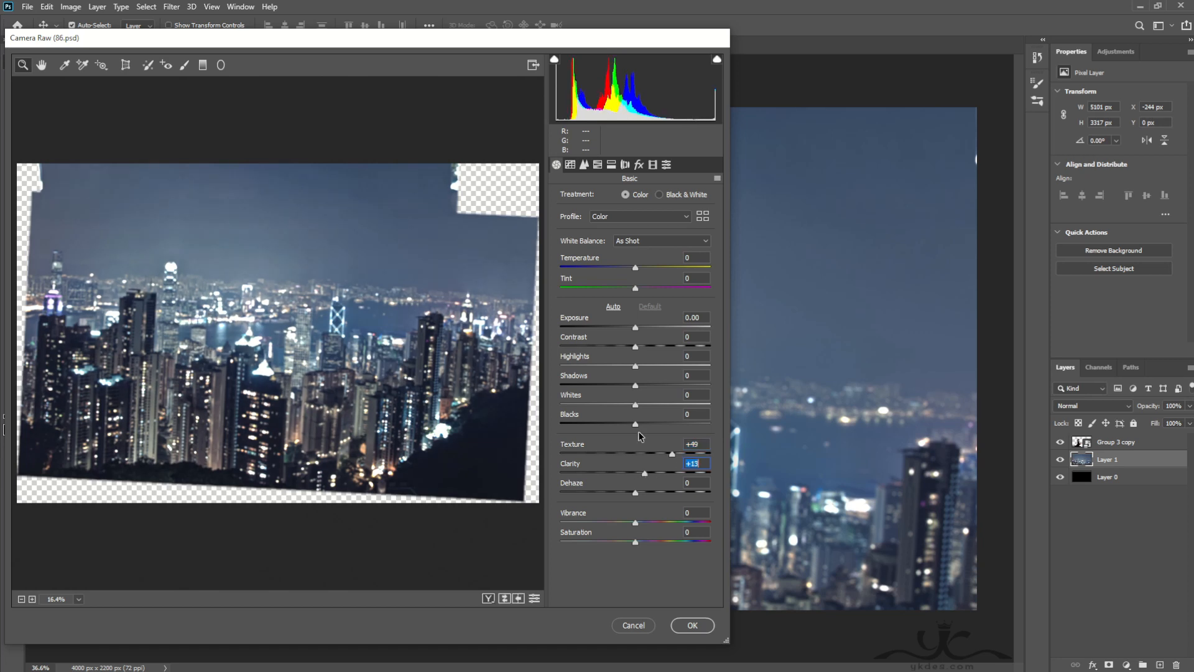
Set Highlights -23, Shadows +27, Whites -27, Blacks +24 and Temperature -24, and apply the Camera Raw adjustments
left_click_drag(637, 426, 617, 365)
left_click_drag(635, 267, 617, 271)
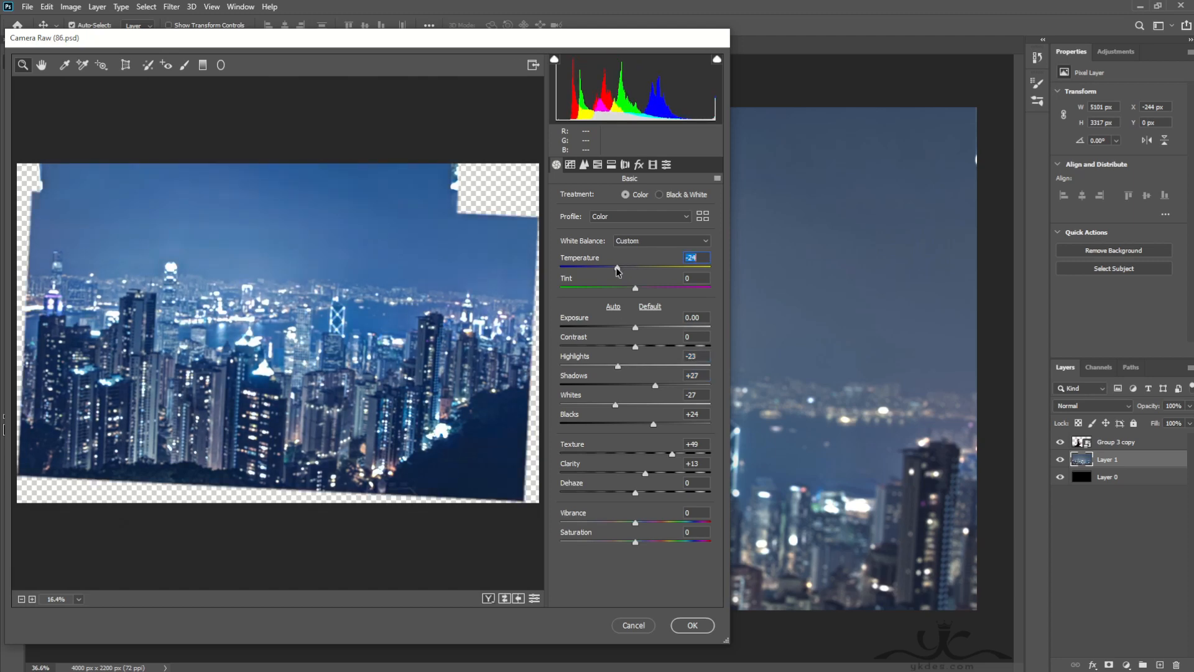
left_click(694, 625)
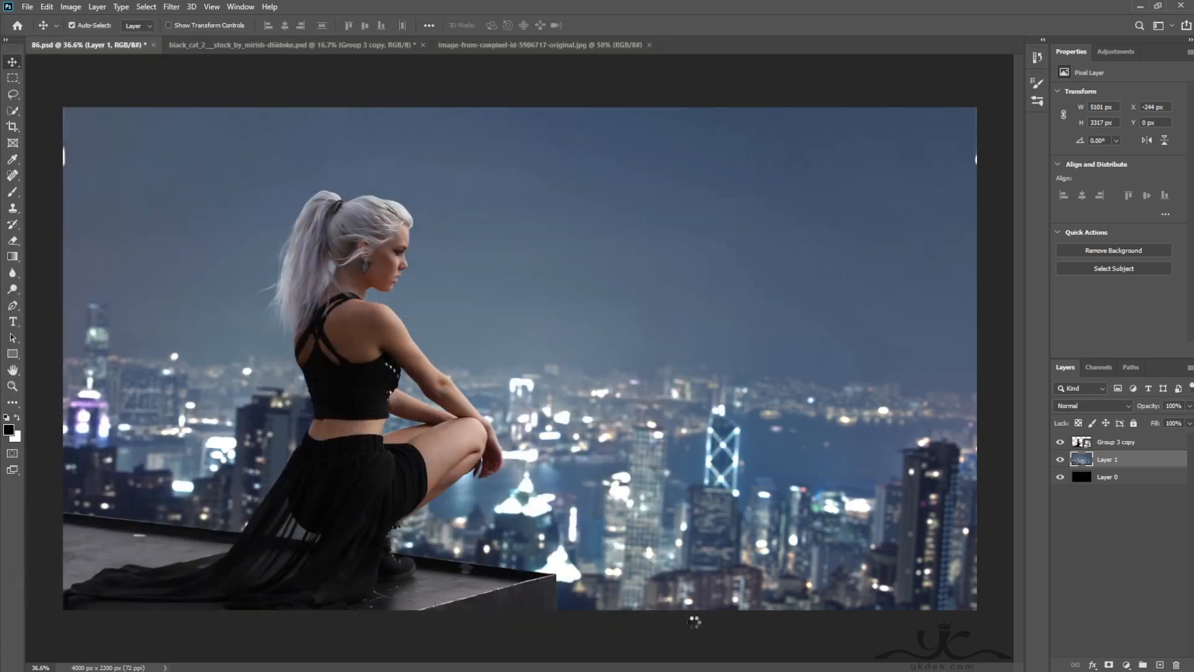
Crop the canvas sides to about 3935 × 2200 px, trimming the bright artifacts at the left and right edges of the image
left_click(12, 126)
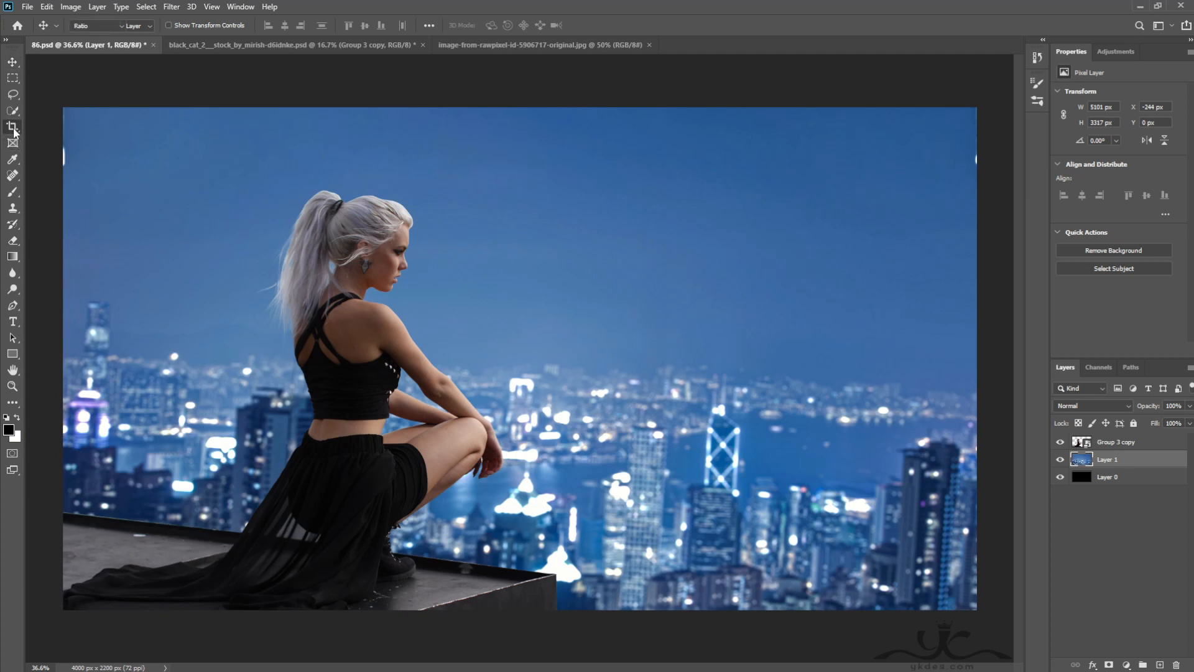
left_click_drag(65, 346, 64, 346)
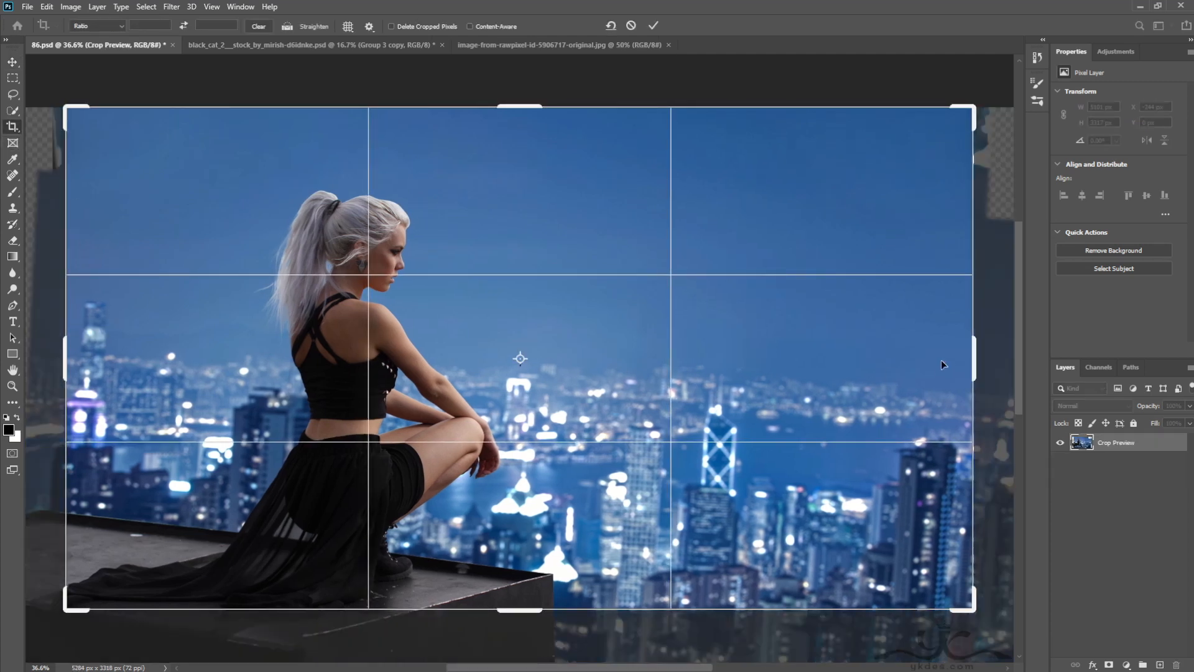
left_click_drag(976, 360, 972, 360)
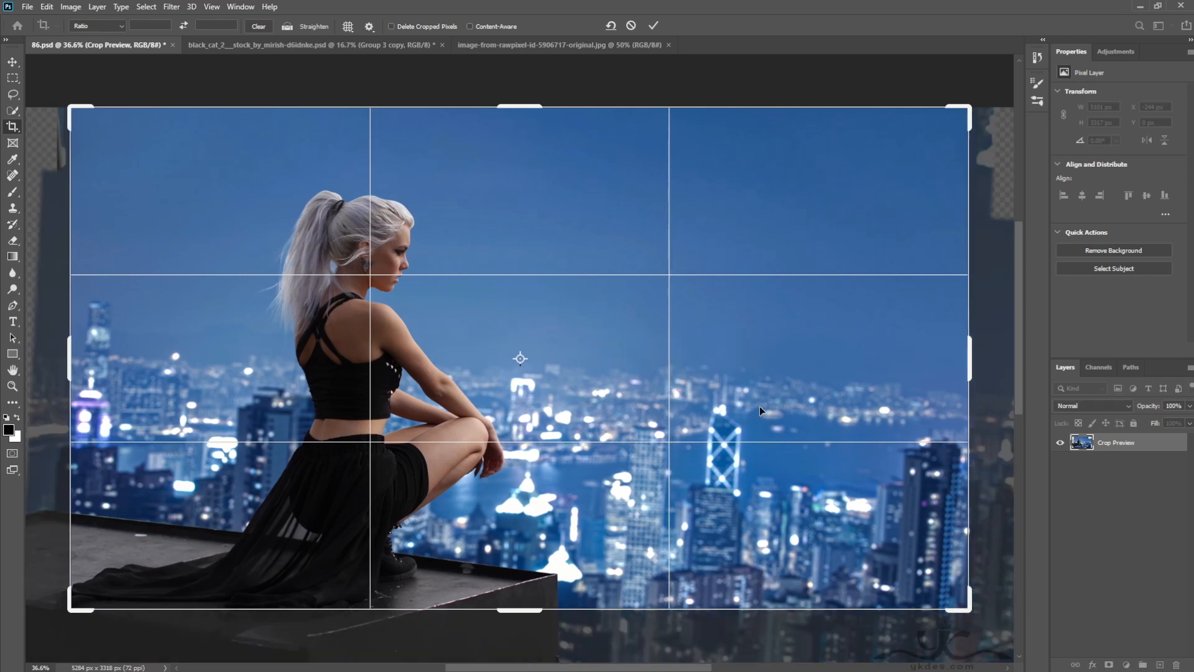
key("Return")
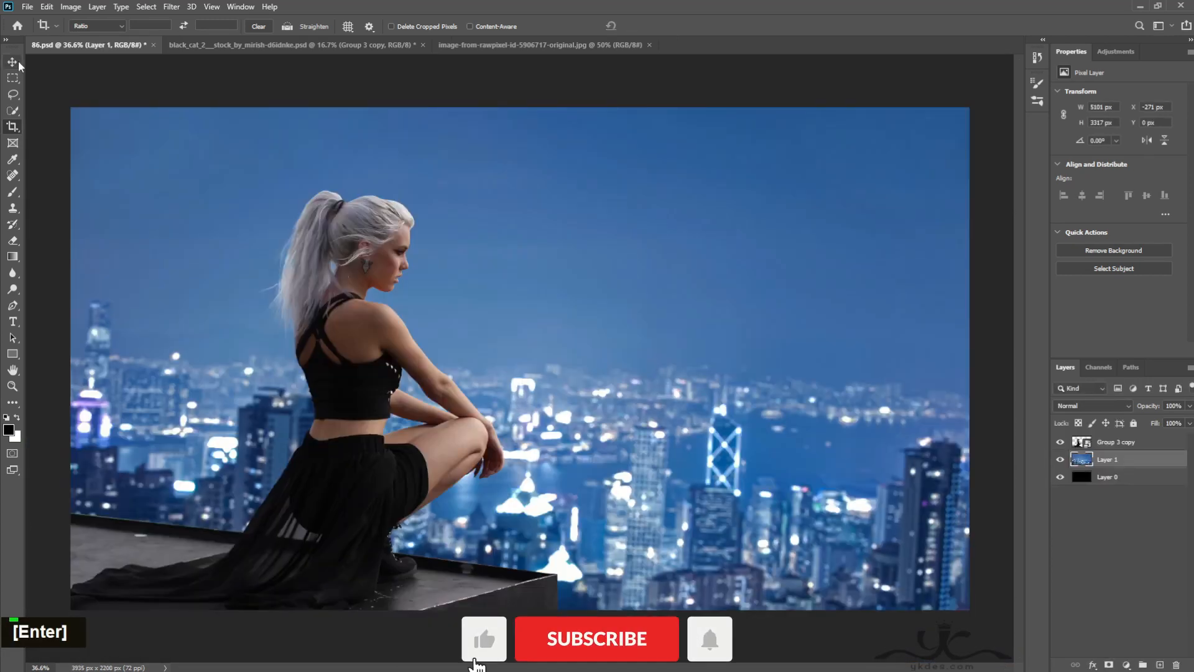
left_click(17, 63)
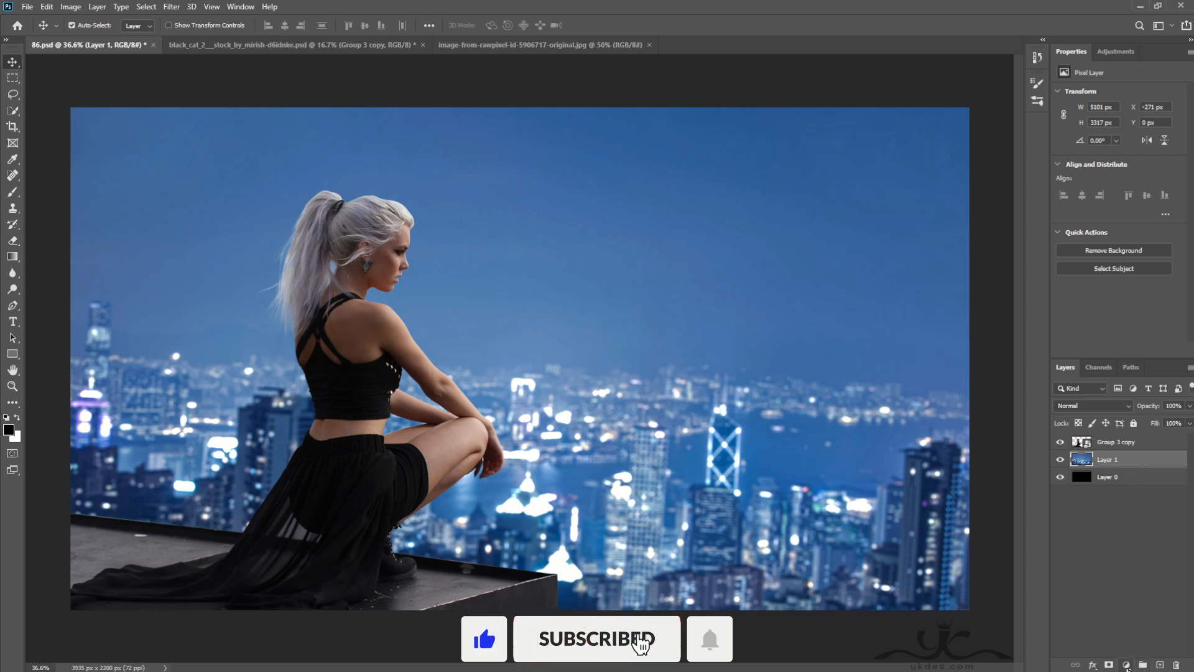
Add a Brightness/Contrast adjustment layer above the city layer with Brightness 13 and Contrast 37
left_click(1126, 665)
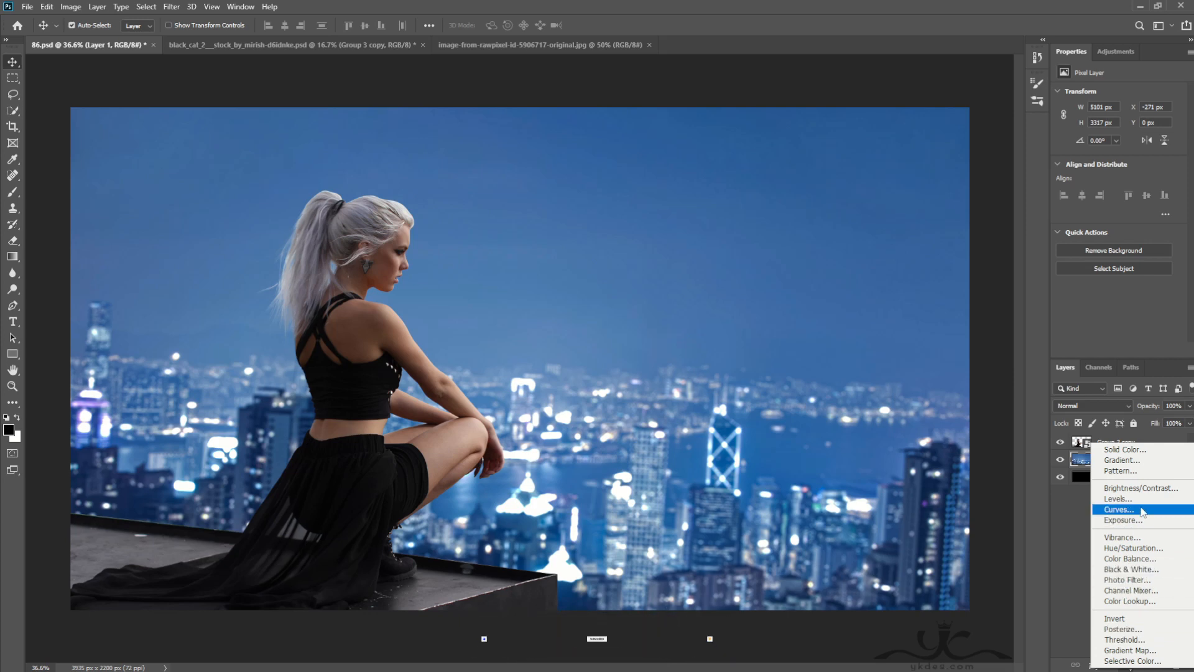
left_click(1140, 488)
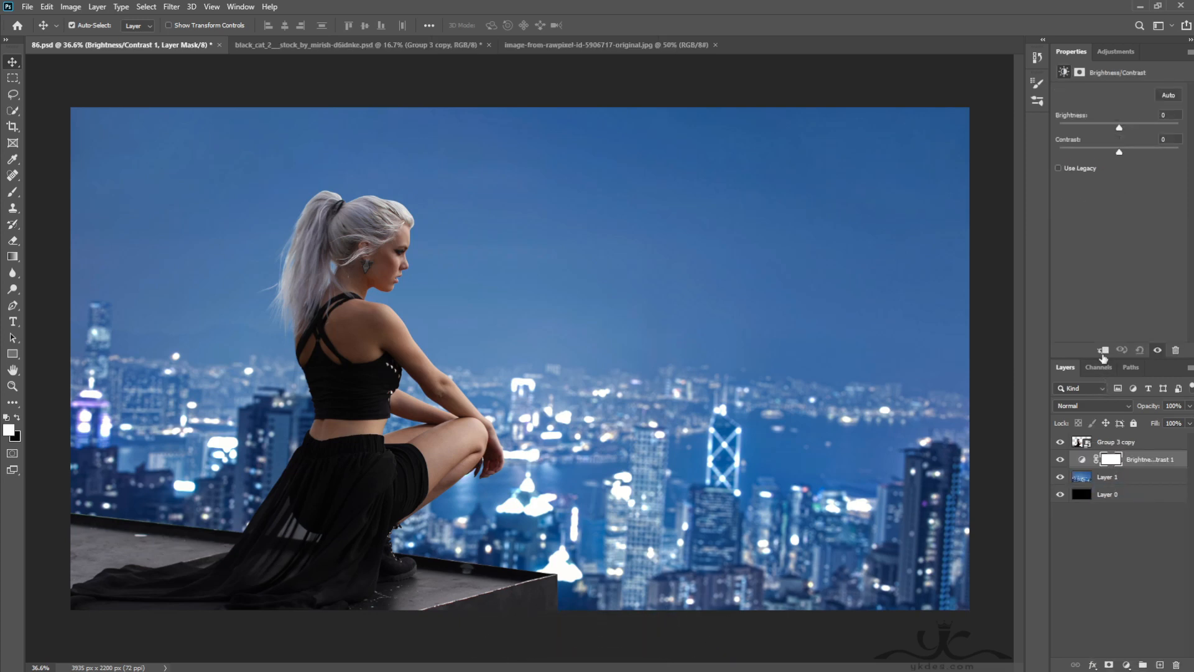
left_click_drag(1119, 130, 1125, 132)
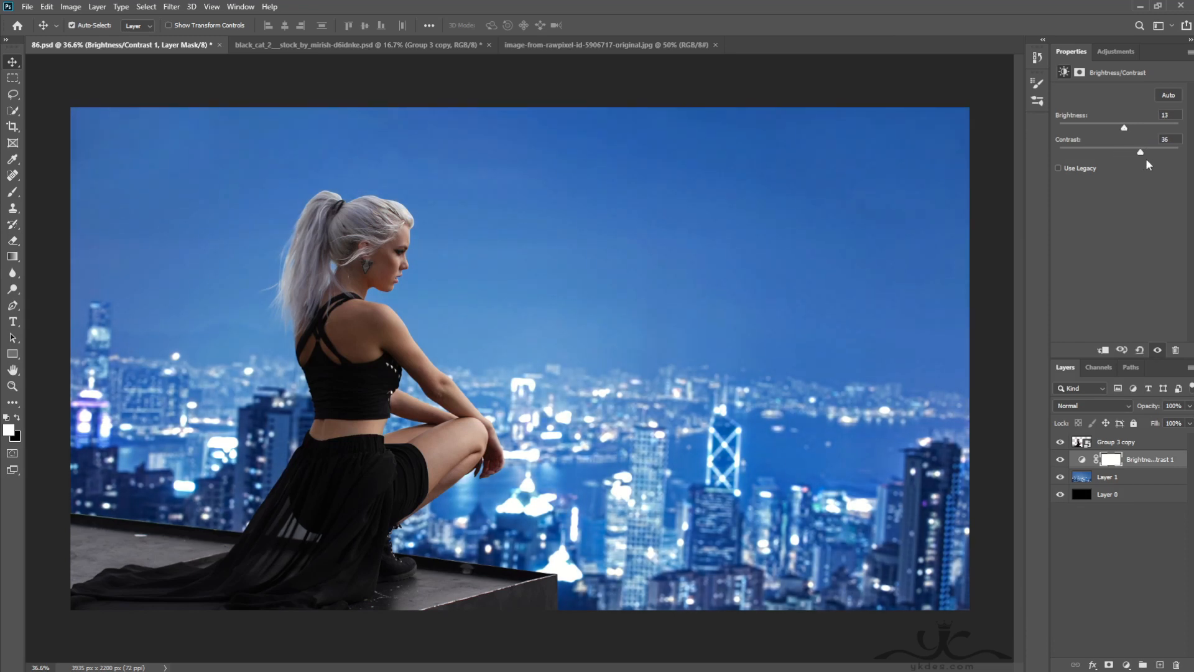
left_click_drag(1143, 157, 1140, 157)
Lower the Brightness/Contrast layer's opacity below 64% and compare the city with the adjustment hidden
left_click(1189, 423)
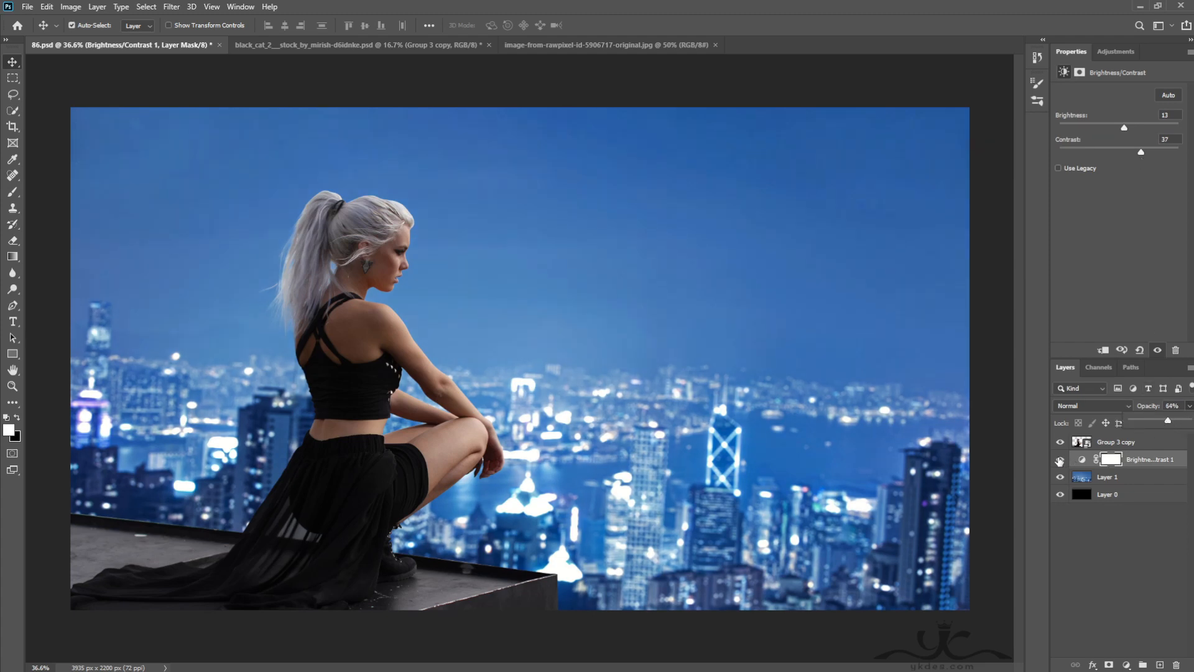
left_click(1058, 460)
left_click(1059, 461)
left_click(1059, 460)
left_click(1059, 460)
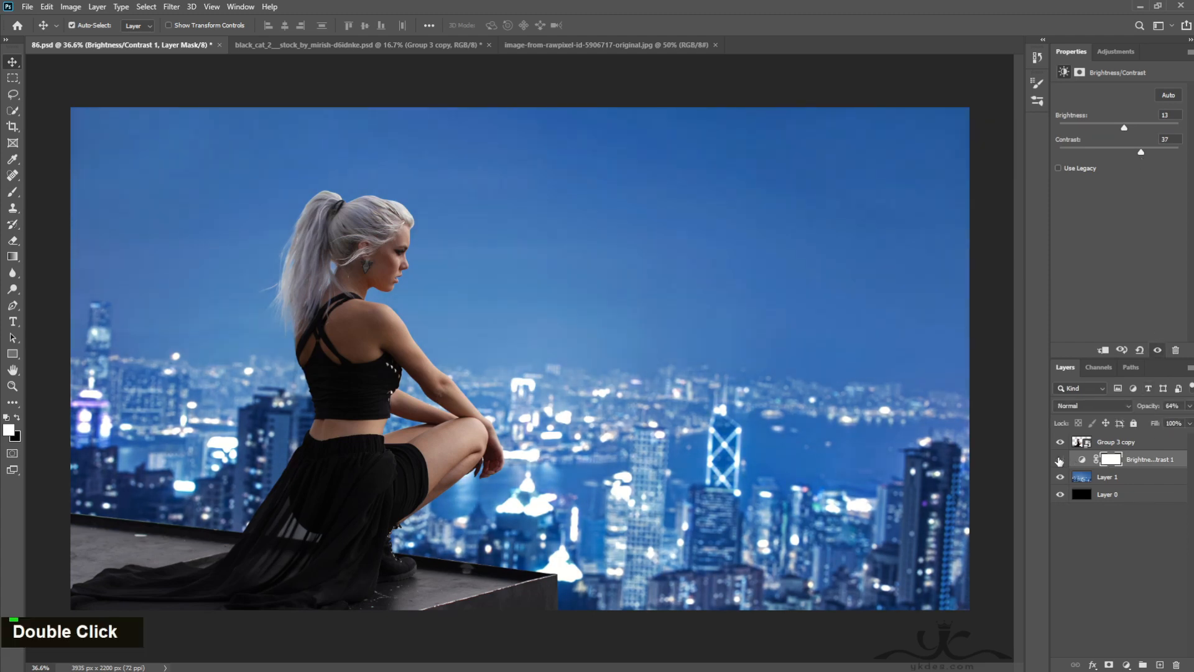
left_click(1059, 460)
left_click(1189, 406)
left_click_drag(1155, 423, 1155, 422)
double_click(1060, 460)
Create a layer above the Brightness/Contrast adjustment, set its blend mode to Overlay and fill it with 50% Gray
left_click(1160, 664)
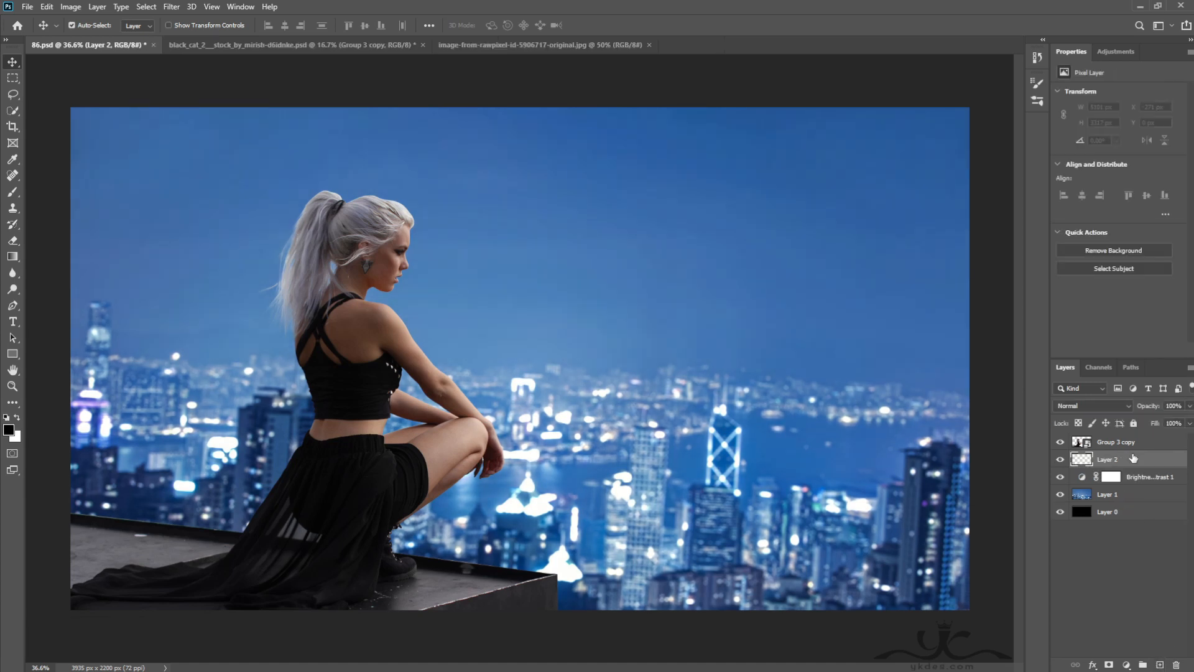
left_click(1094, 406)
left_click(1085, 517)
left_click(47, 8)
left_click(71, 202)
left_click(395, 215)
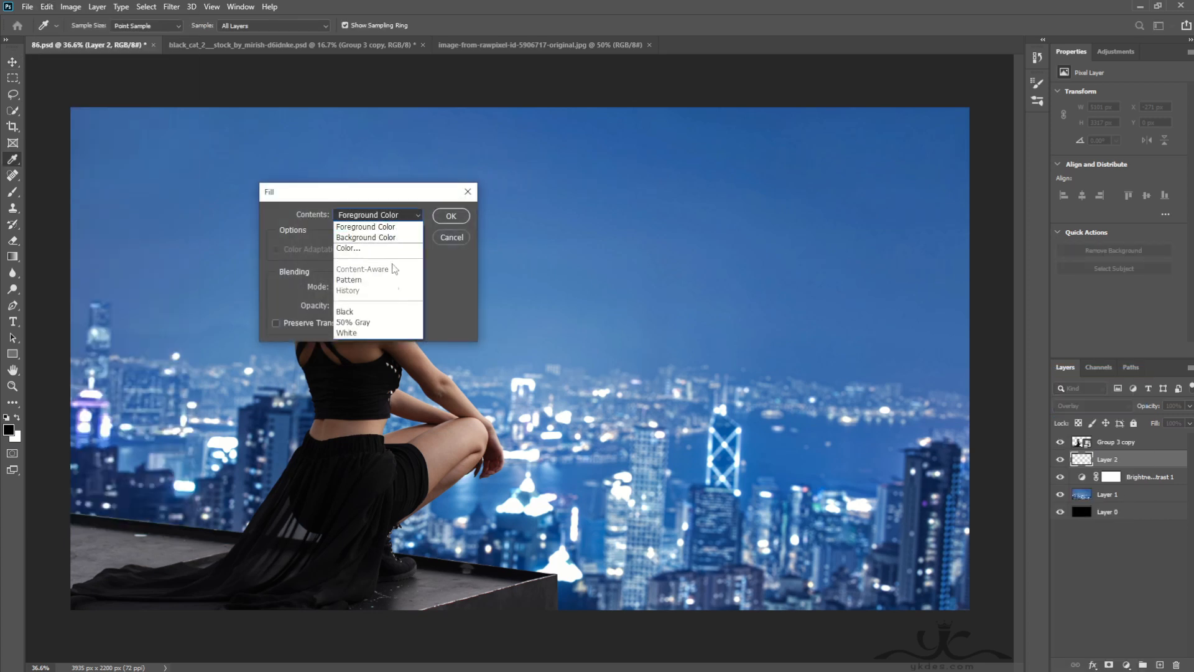
left_click(377, 322)
left_click(451, 216)
key("v")
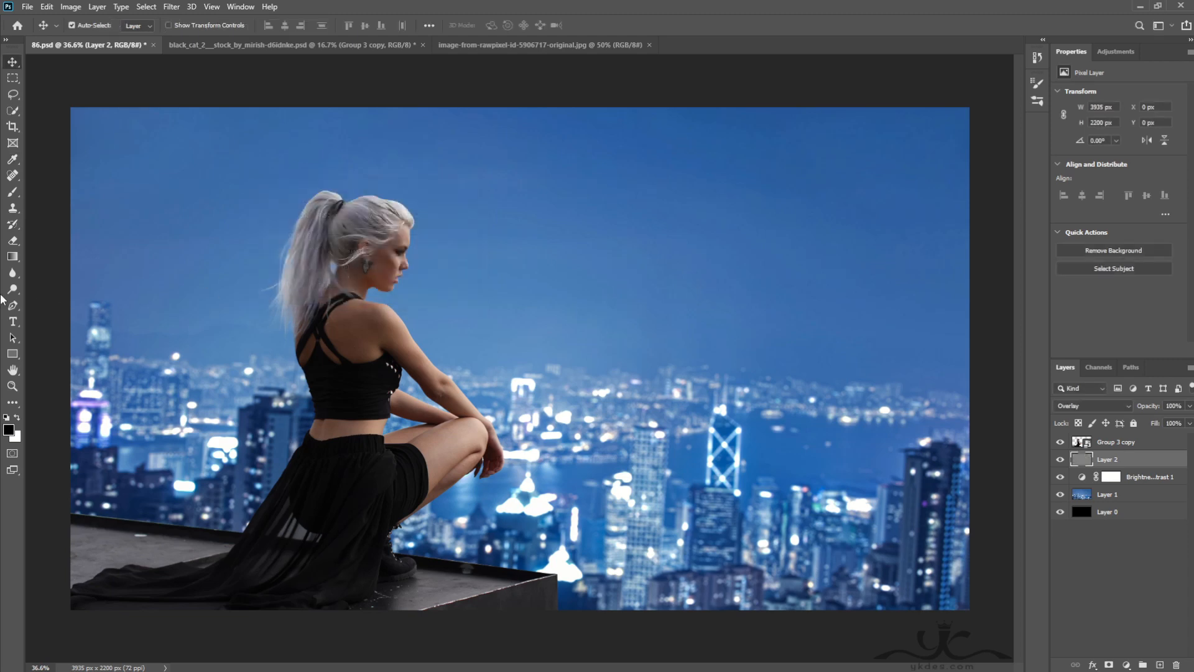
Dodge the horizon and city lights on the gray layer with a 1300–1400 px brush, Midtones range and 19% exposure
right_click(13, 290)
left_click(52, 290)
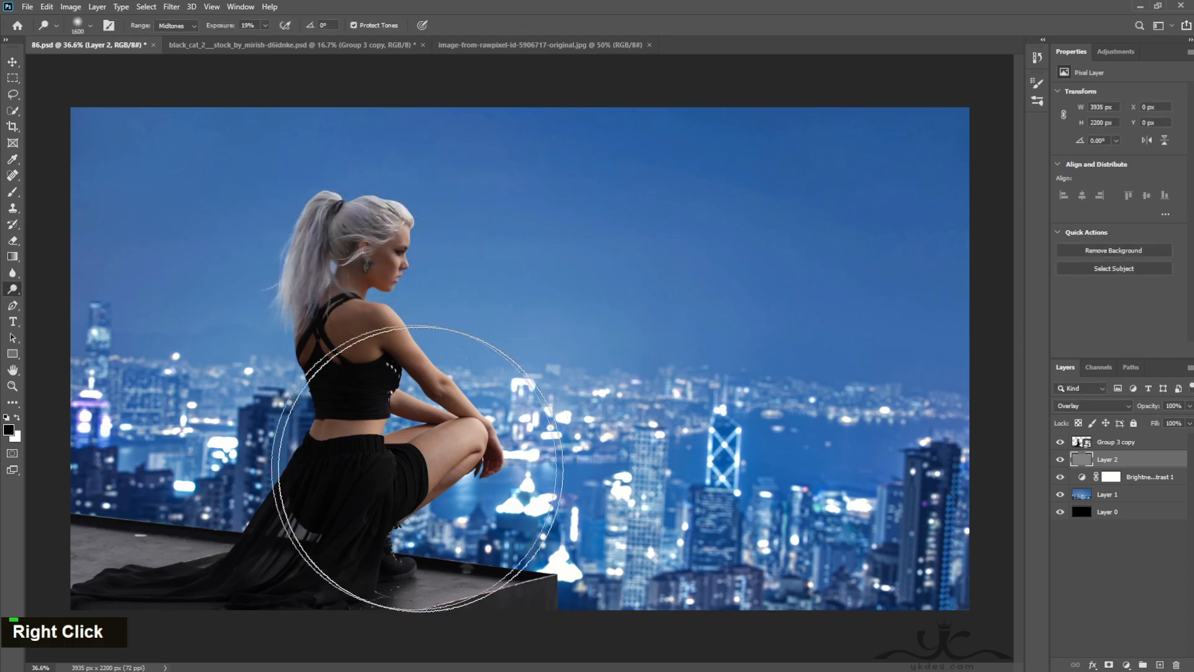
key("bracketleft")
key("bracketleft")
key("bracketleft")
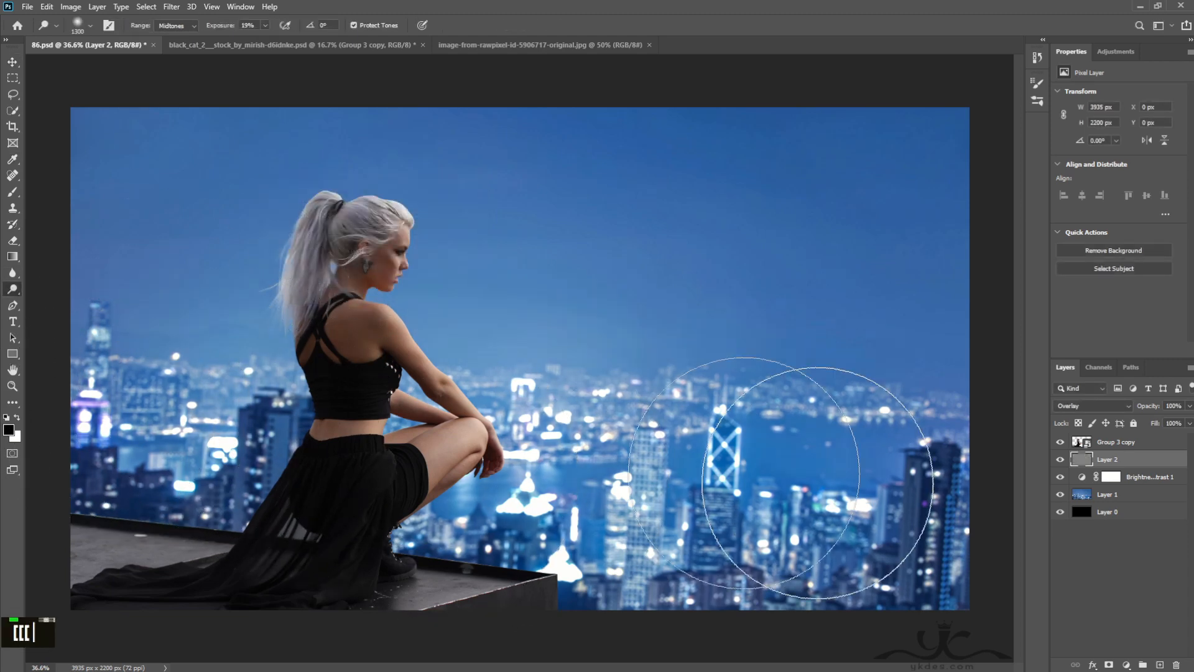
key("bracketright")
key("bracketright")
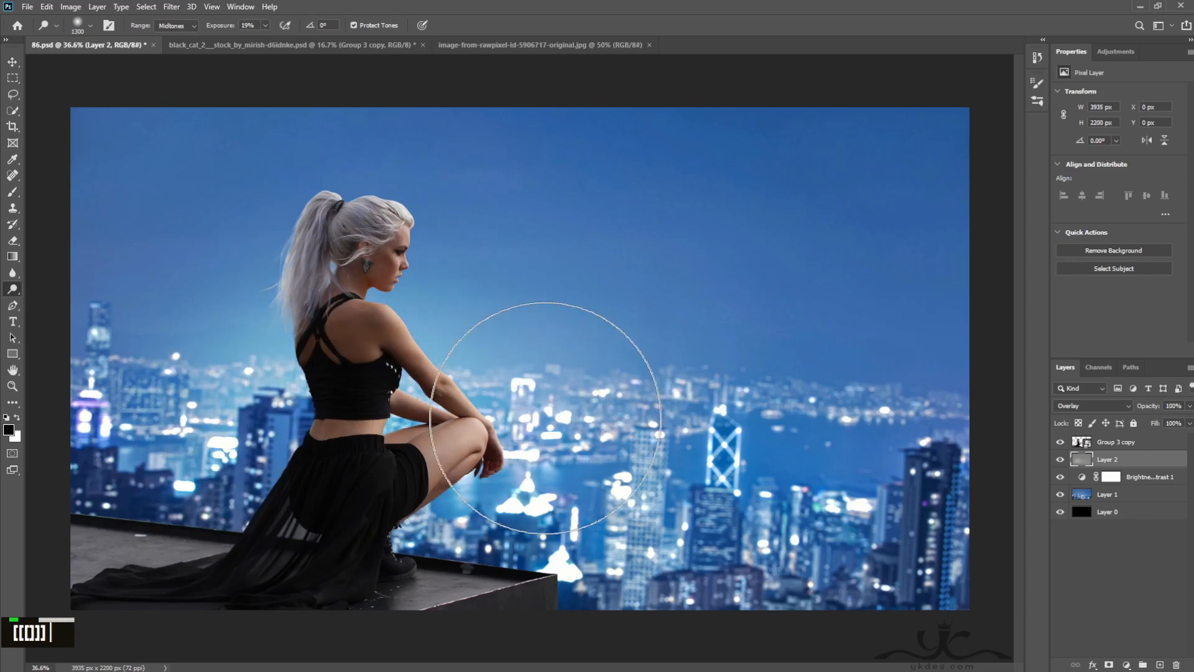
mouse_move(572, 386)
left_mouse_down()
mouse_move(707, 400)
mouse_move(837, 563)
left_mouse_up()
key("bracketright")
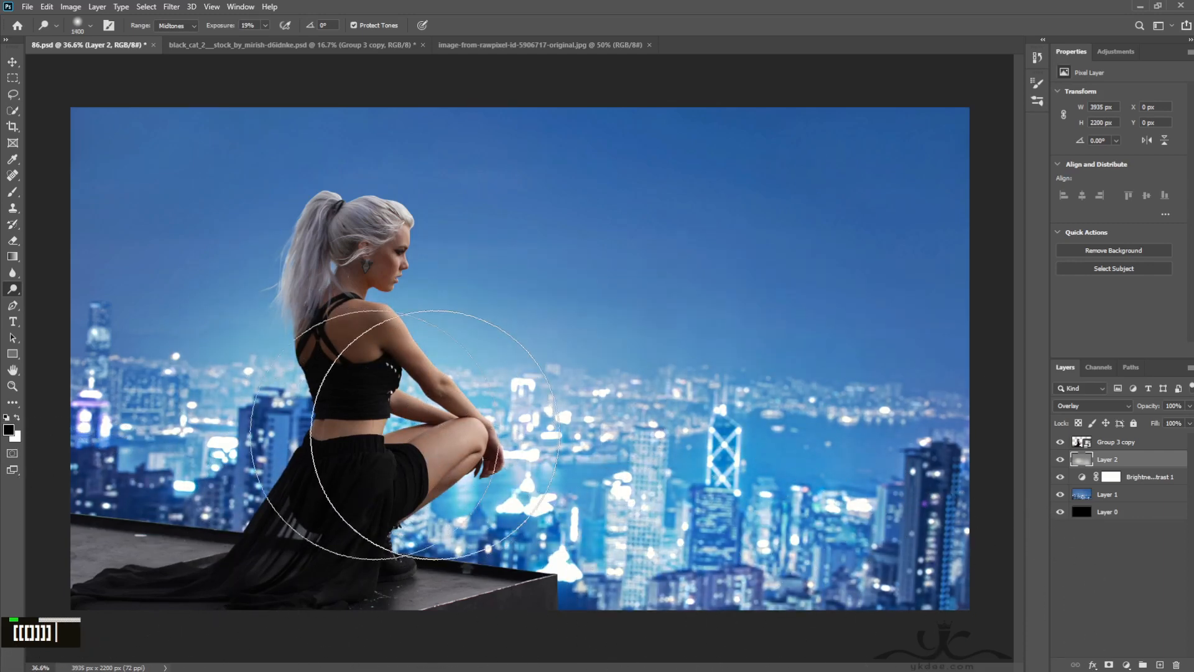
Burn the upper sky on the gray layer with a 1600 px brush, Midtones range and 19% exposure
right_click(12, 293)
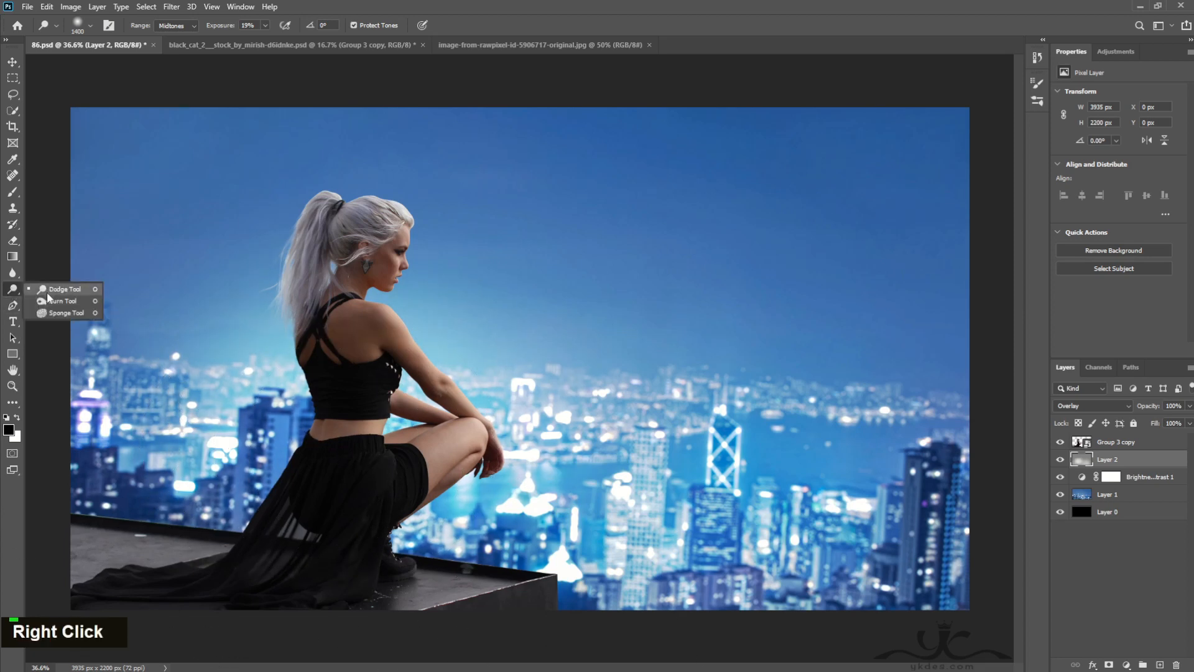
left_click(56, 299)
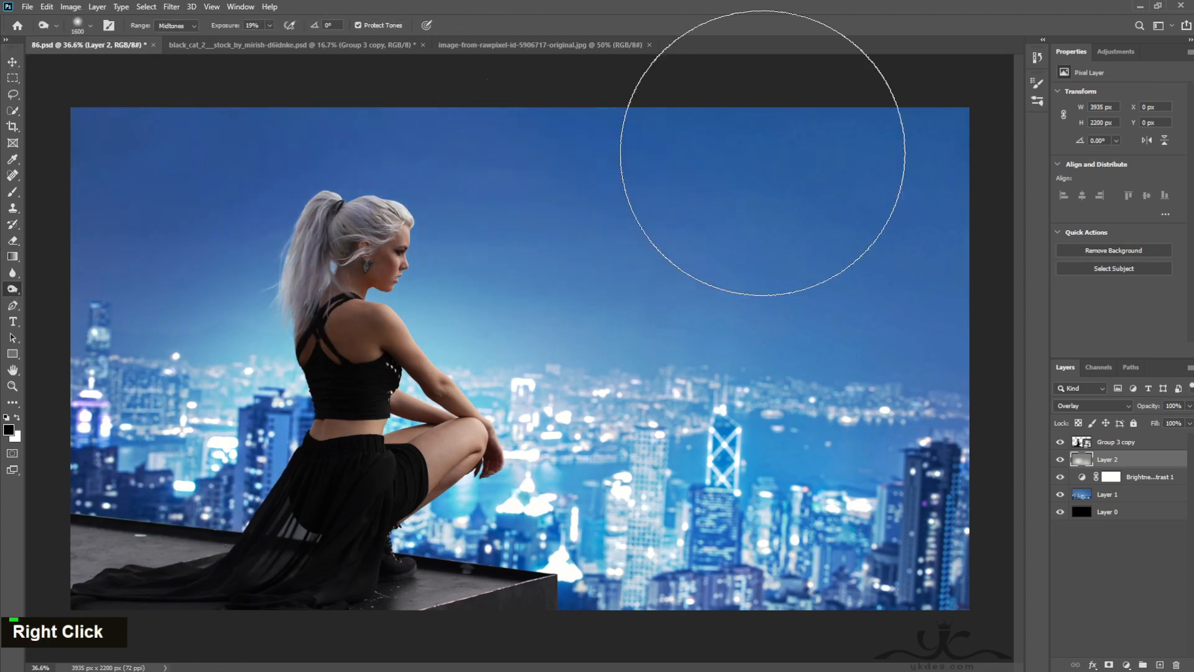
mouse_move(764, 153)
left_mouse_down()
mouse_move(965, 154)
mouse_move(965, 268)
mouse_move(846, 189)
left_mouse_up()
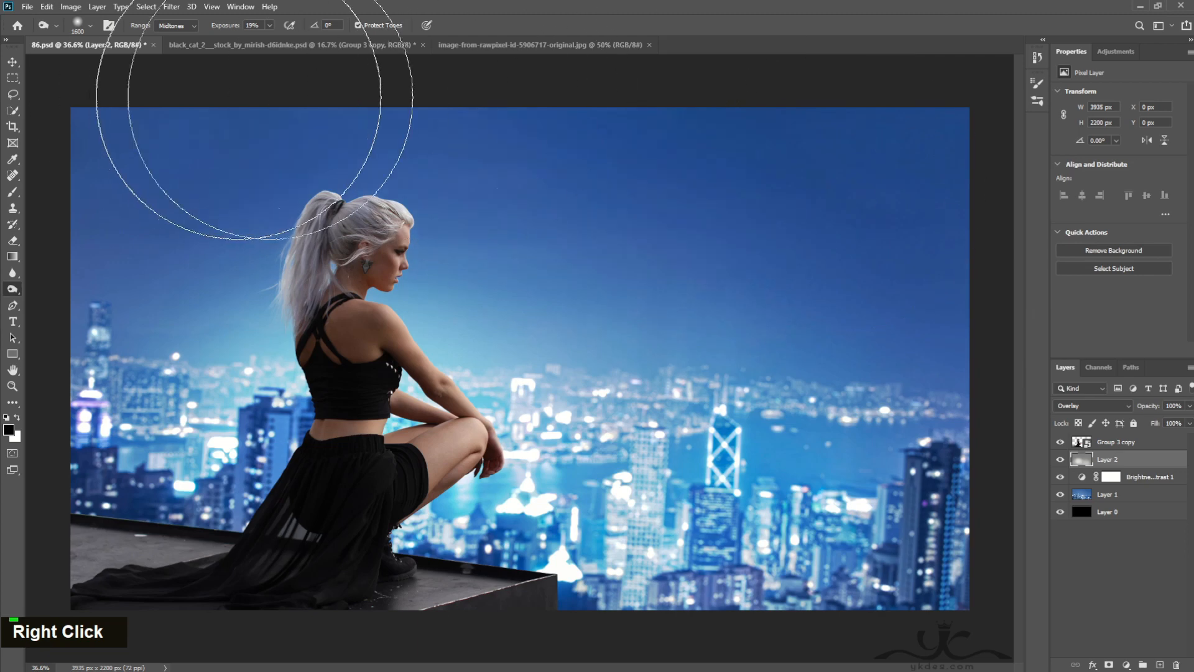
Set the gray Overlay layer's opacity to 46% and compare the image with the layer hidden
left_click(12, 62)
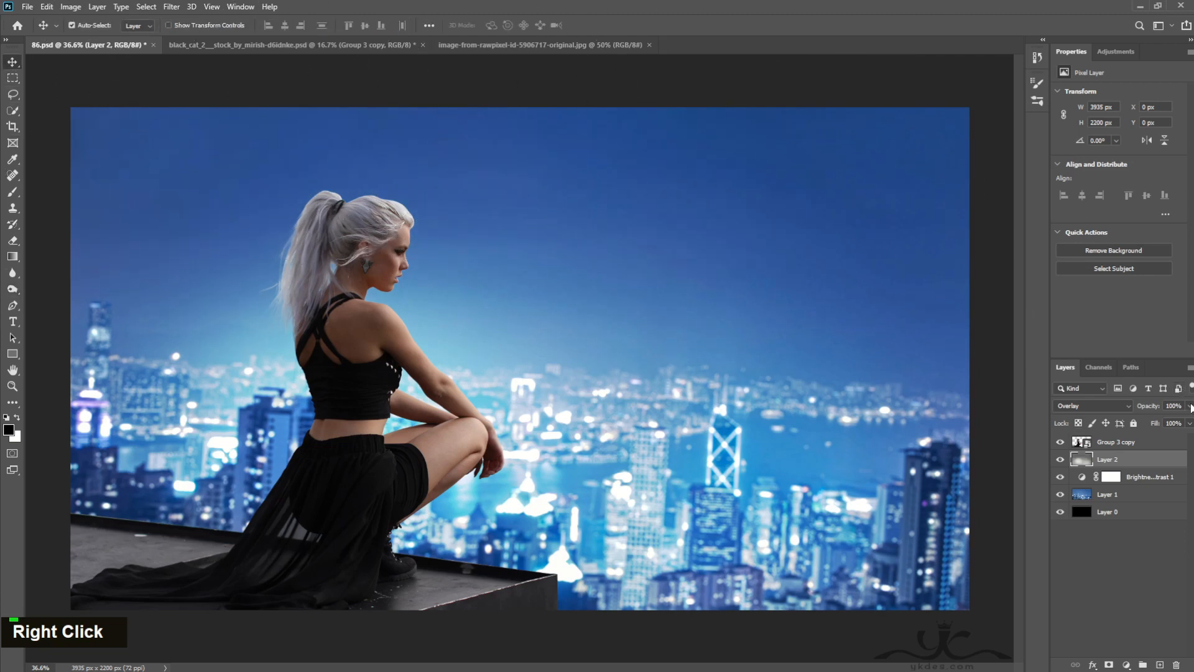
left_click_drag(1189, 406, 1159, 425)
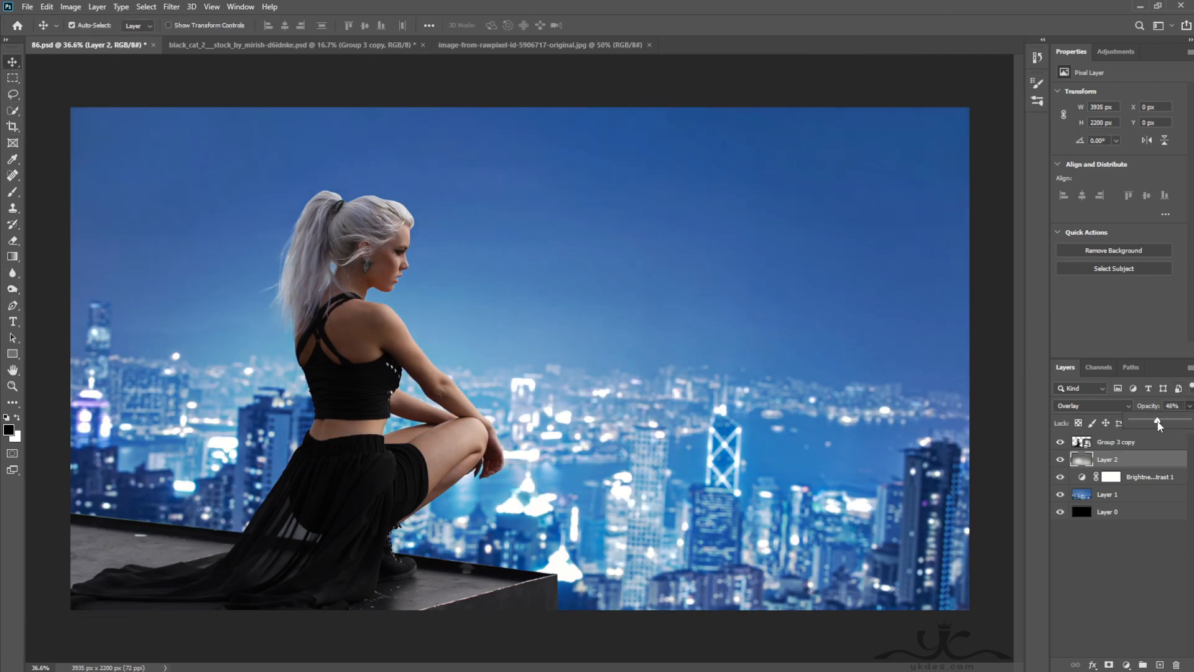
double_click(1060, 460)
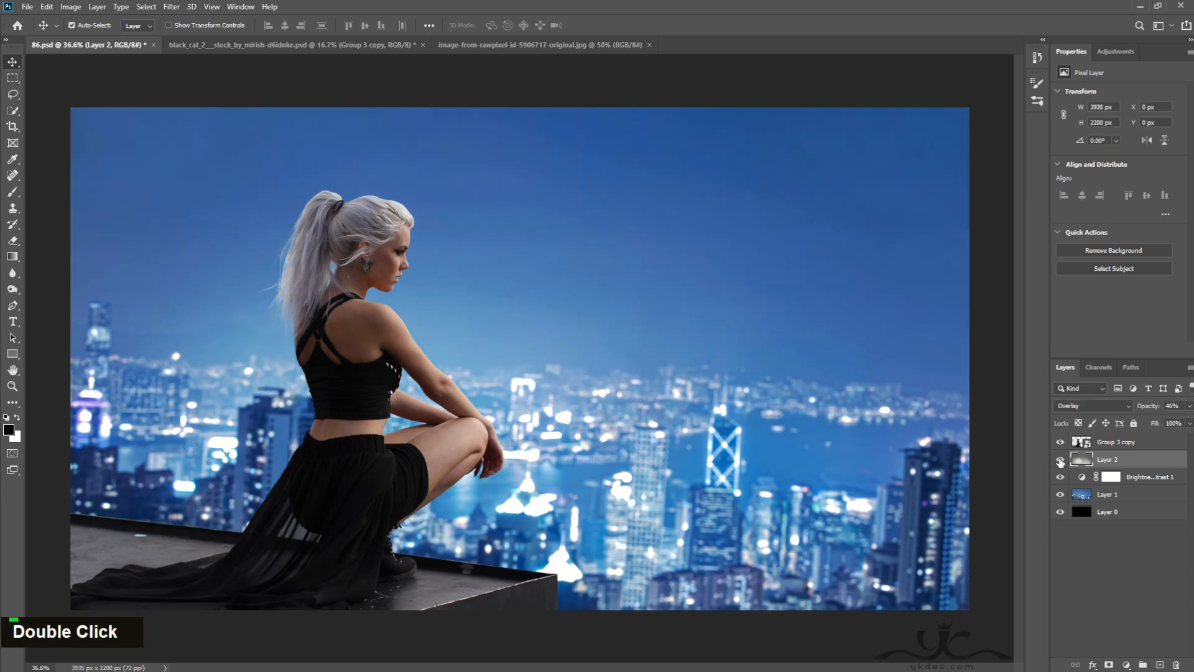
Paint soft white haze along the lower edge of the city on a new layer, using a brush enlarged to 1900 px at 54% flow
left_click(1160, 664)
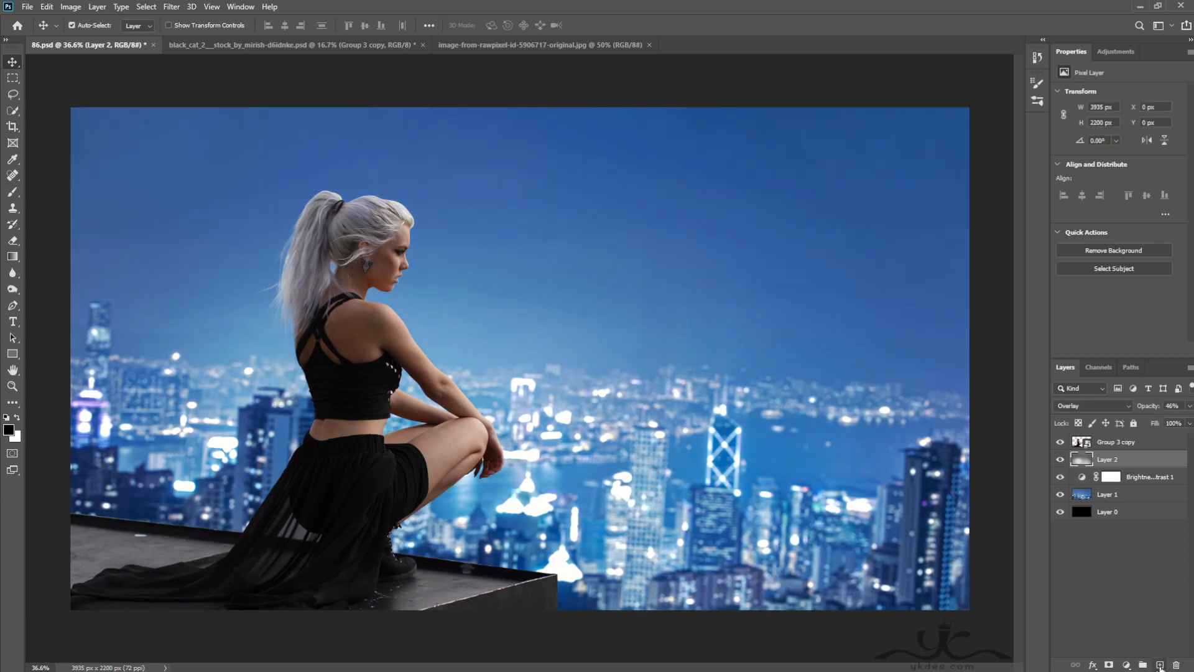
left_click(13, 194)
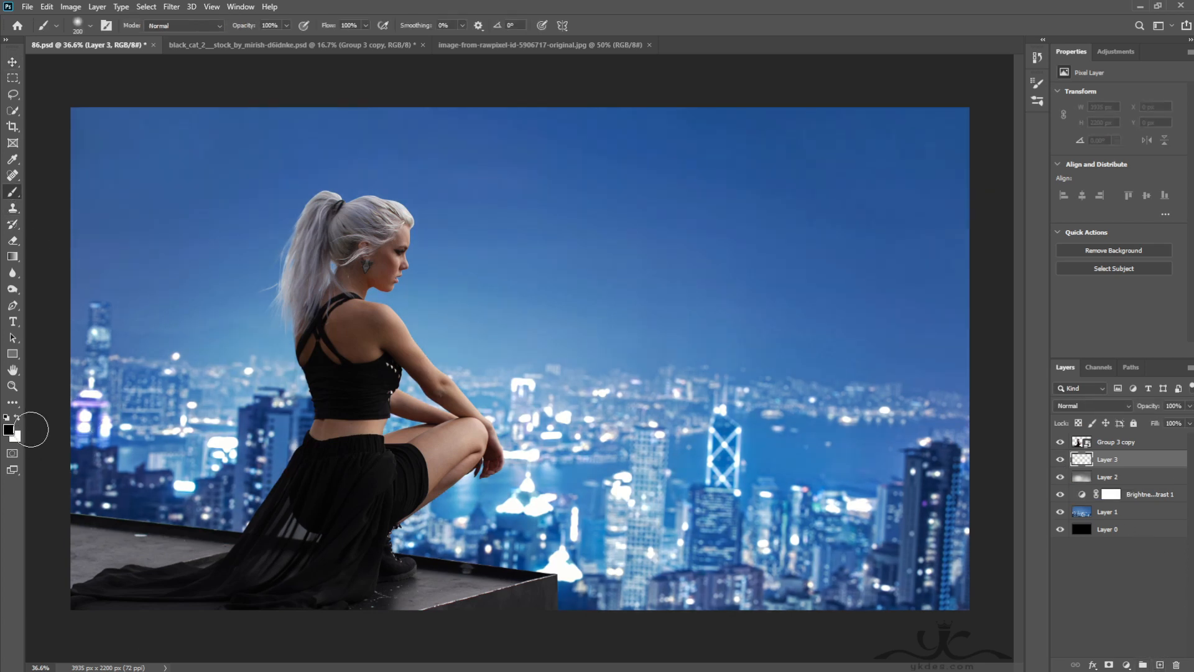
left_click(365, 25)
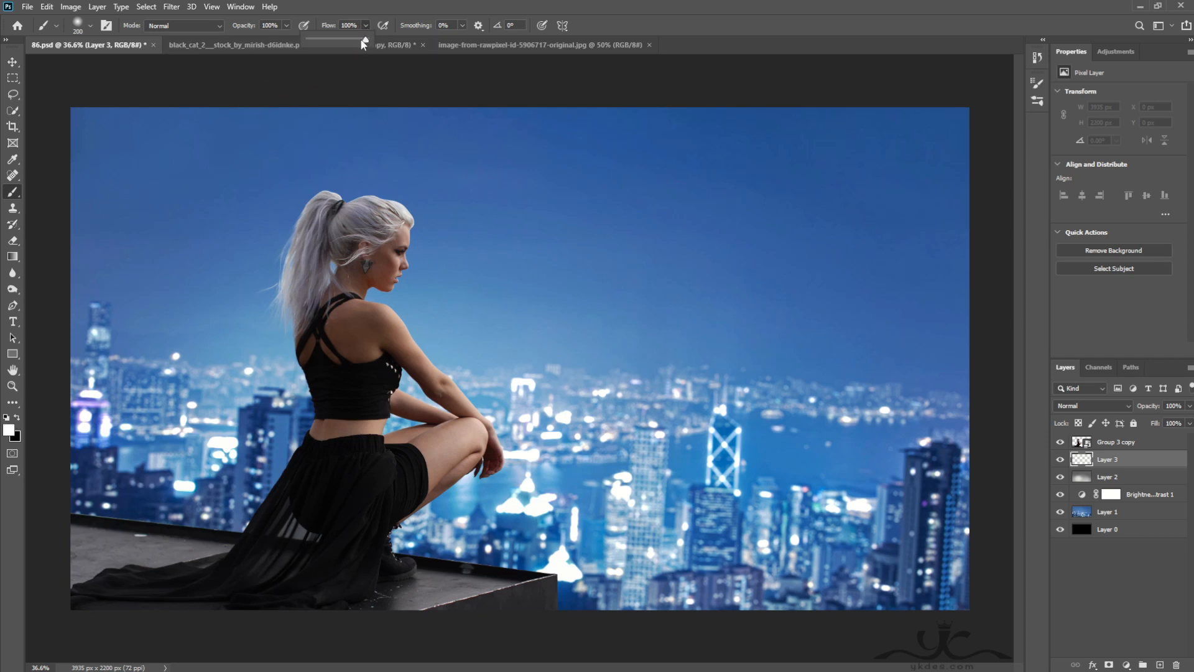
left_click_drag(367, 39, 350, 41)
left_click(462, 3)
key("bracketright")
key("bracketright")
key("bracketright")
key("bracketright")
key("bracketright")
key("bracketright")
key("bracketright")
key("bracketright")
key("bracketright")
key("bracketright")
key("bracketright")
key("bracketright")
key("bracketright")
key("bracketright")
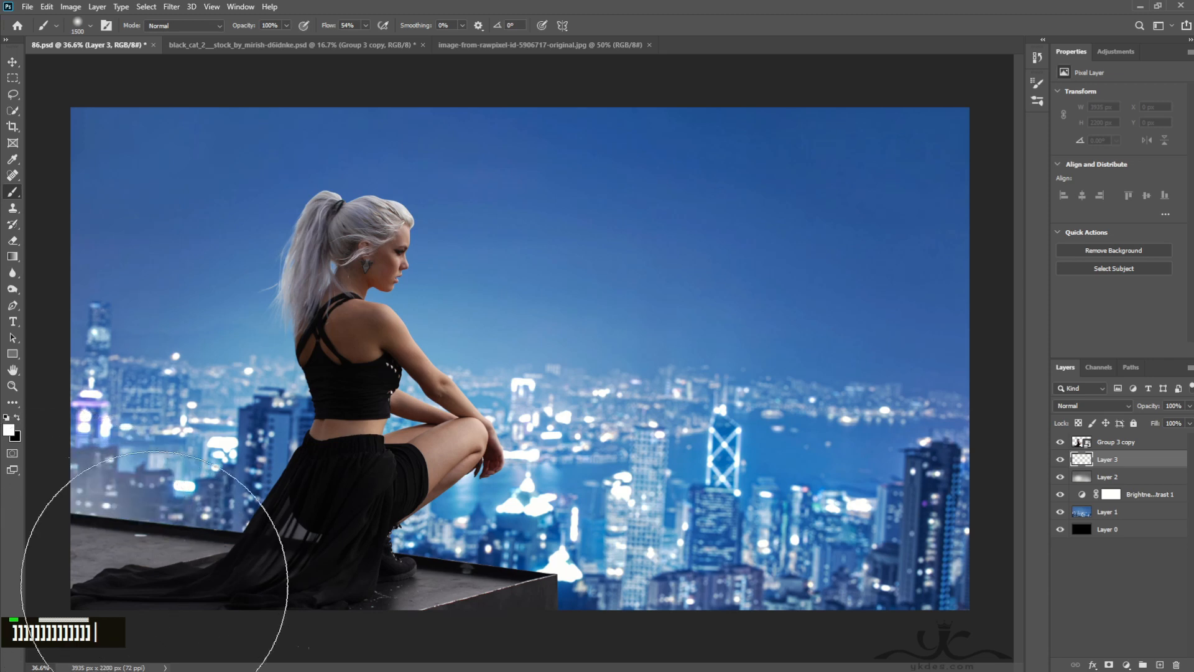
key("bracketright")
key("bracketright")
key("bracketright")
key("bracketright")
left_click_drag(361, 622, 960, 625)
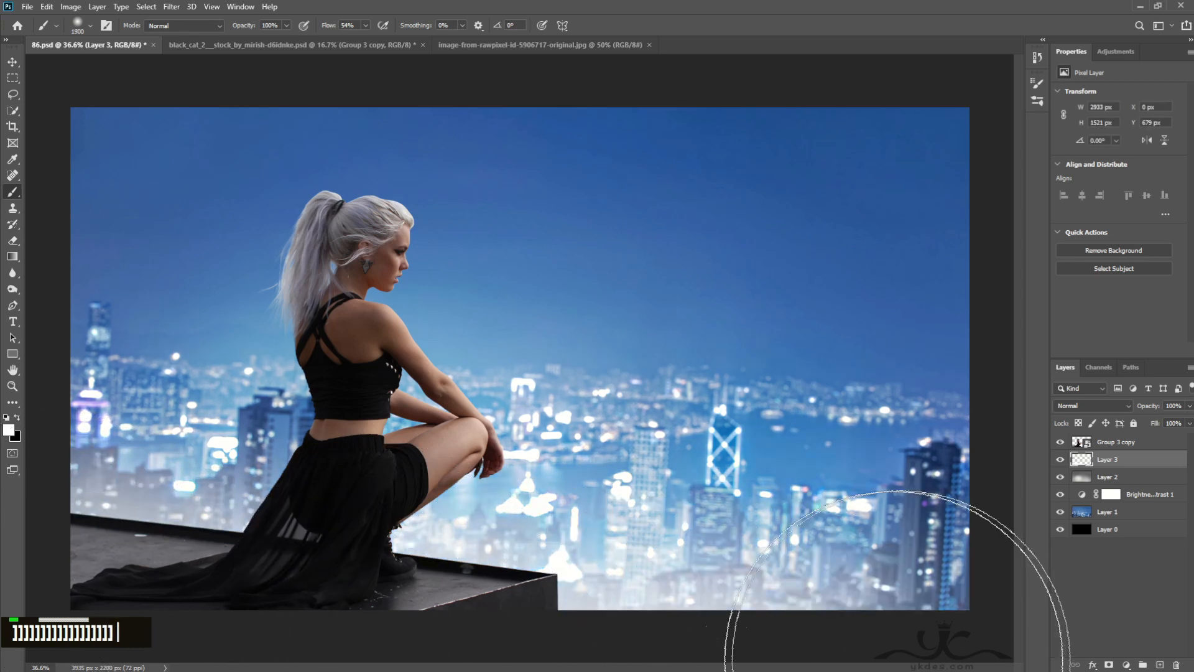
key("v")
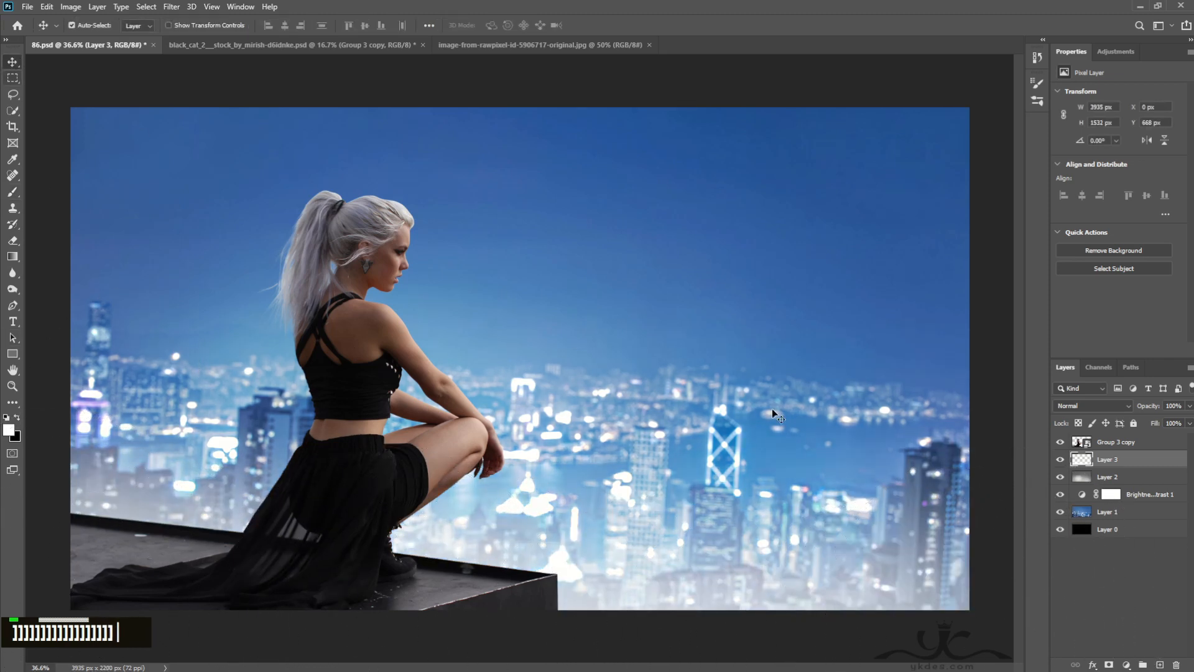
Set the white haze layer to Soft Light at 54% opacity and compare the city with the layer hidden
left_click(1092, 405)
left_click(1092, 515)
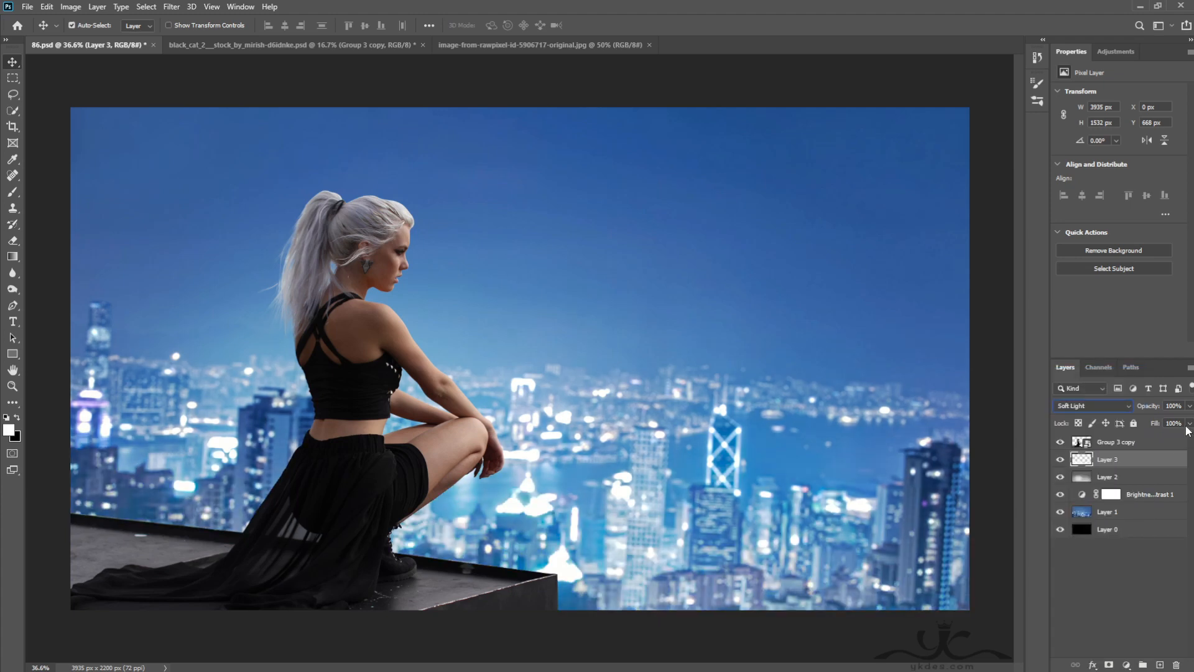
left_click(1189, 406)
left_click_drag(1188, 421, 1164, 424)
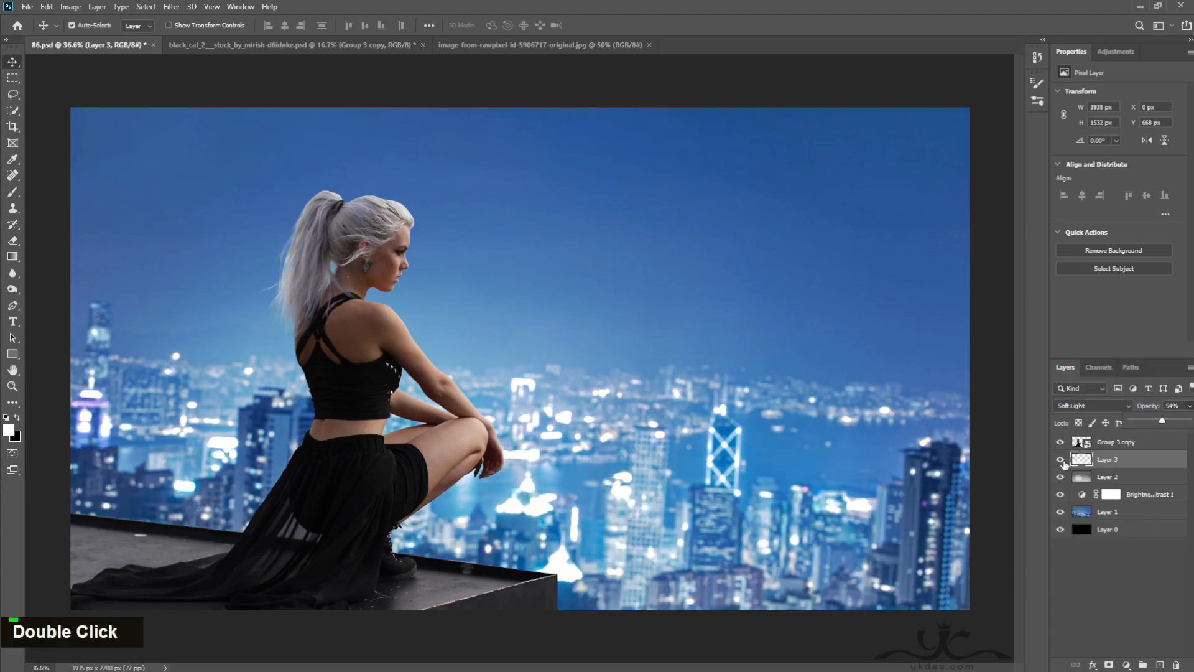
left_click(1061, 460)
left_click(1061, 460)
left_click(1061, 460)
left_click(1060, 461)
Paint more white haze over the lower city on the Soft Light layer, enlarging the brush to 2100 px
left_click(13, 191)
mouse_move(829, 570)
left_mouse_down()
mouse_move(826, 560)
mouse_move(332, 528)
left_mouse_up()
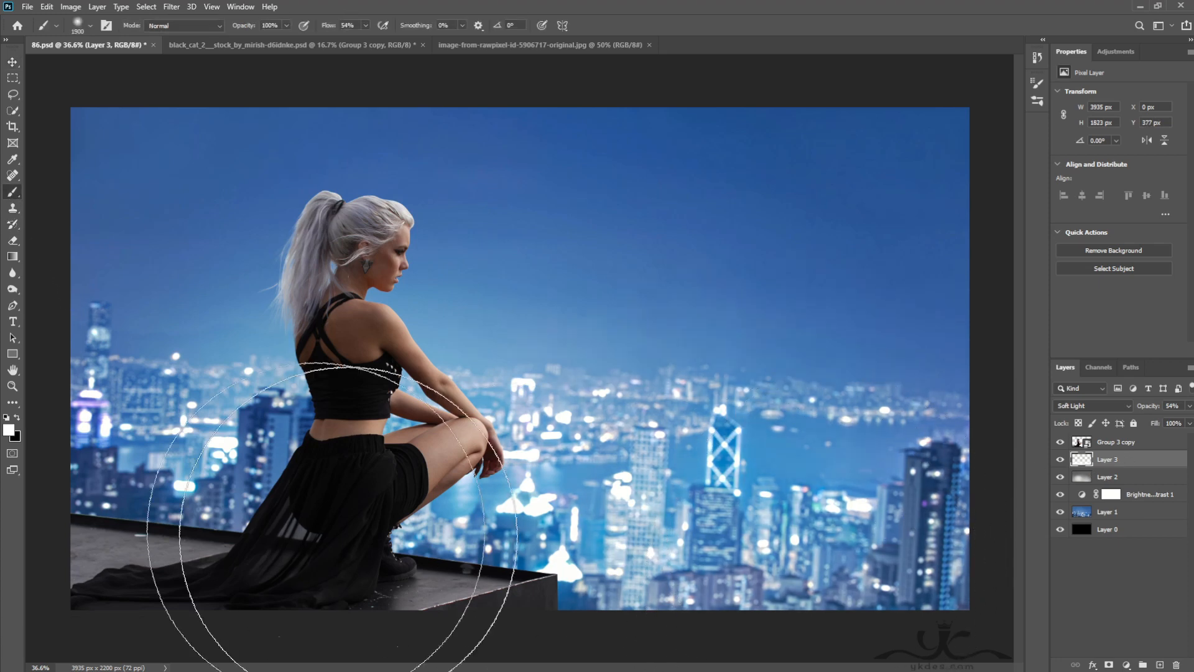
left_click(147, 461)
key("]")
key("]")
double_click(377, 536)
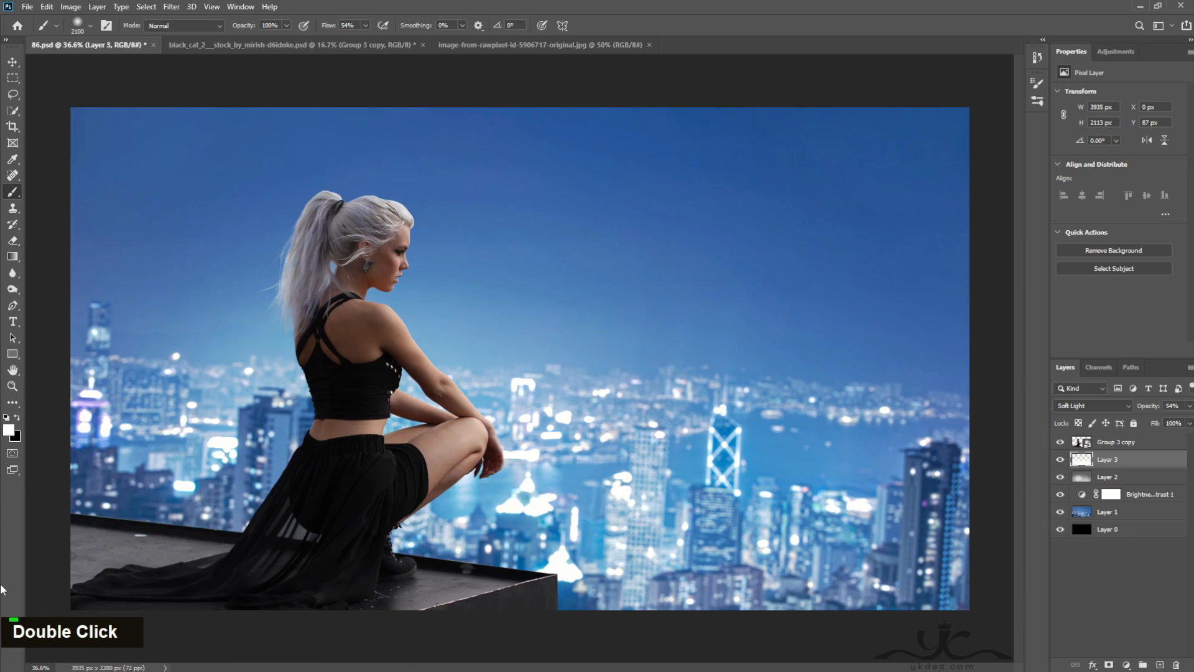
left_click(13, 61)
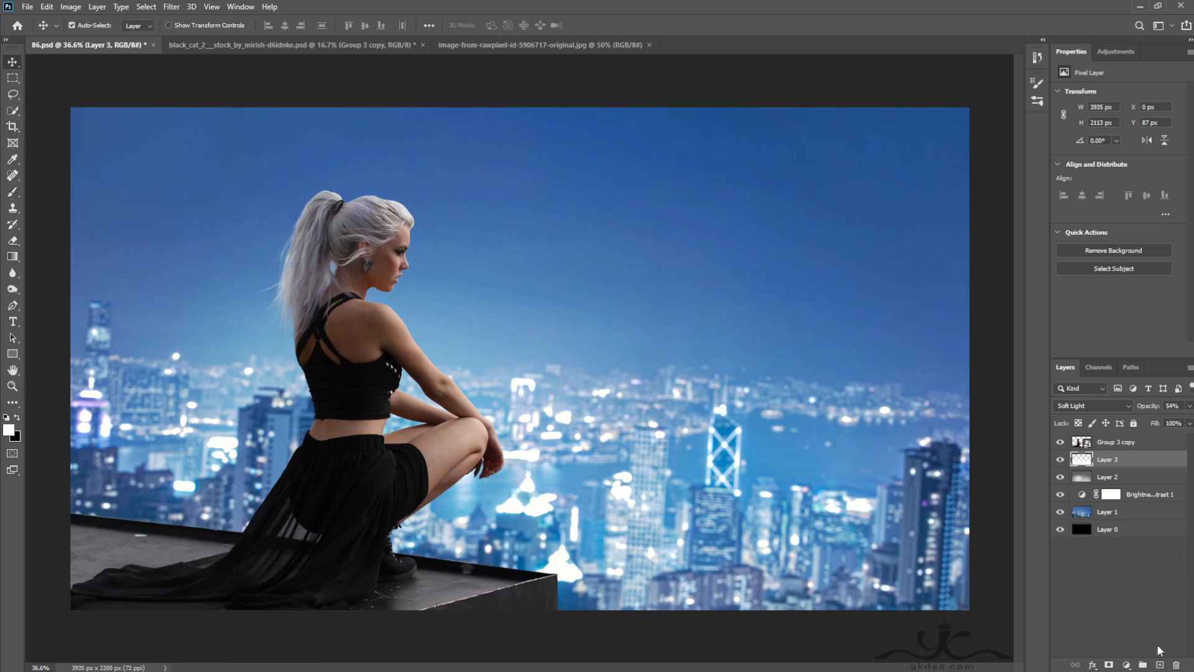
Paint soft black over the sky on a new layer above the white haze layer, using a 1600 px brush
left_click(1159, 664)
key("x")
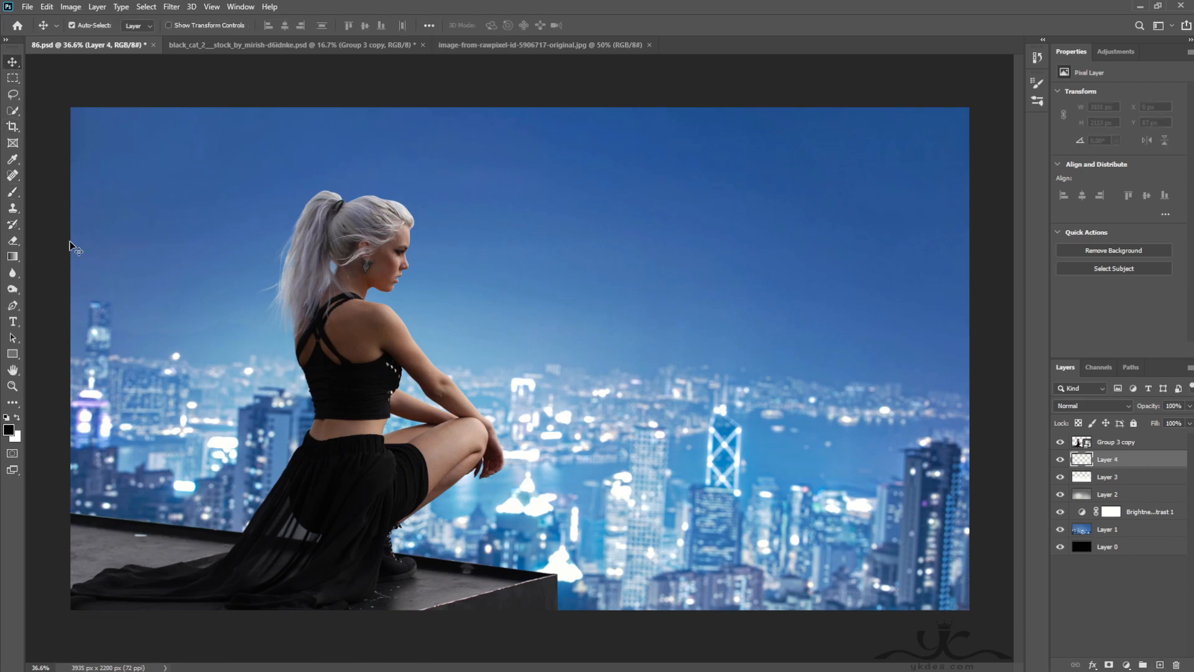
left_click(12, 192)
key("bracketleft")
key("bracketleft")
key("bracketleft")
key("bracketleft")
key("bracketleft")
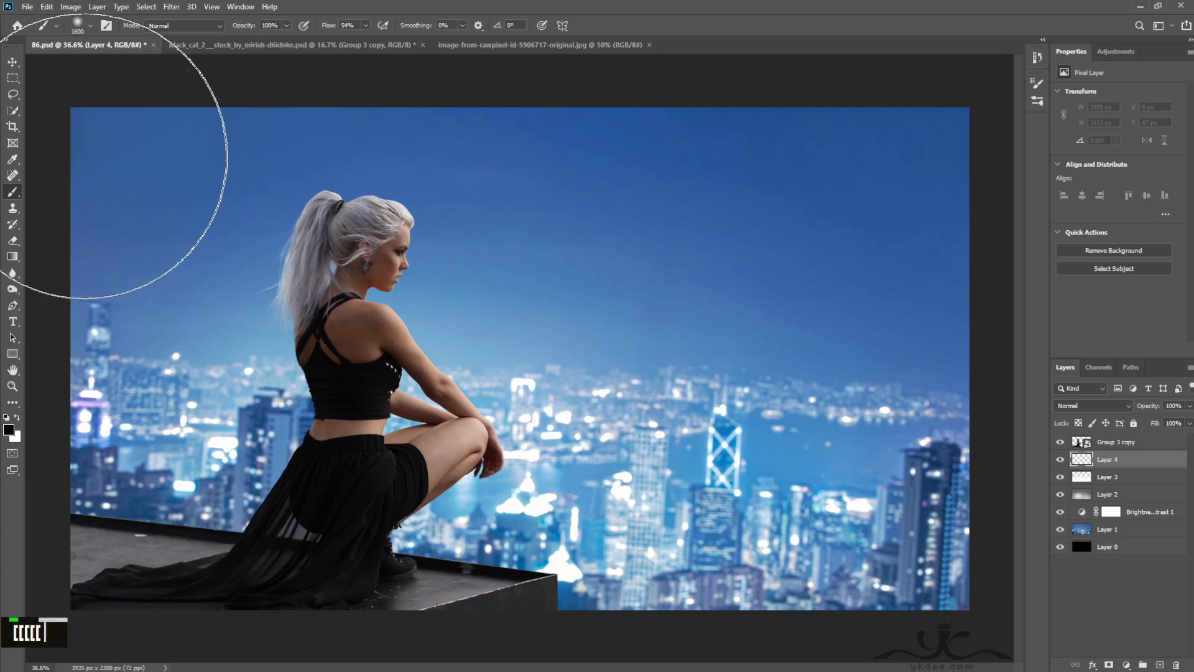
left_click_drag(106, 160, 161, 134)
mouse_move(389, 151)
left_mouse_down()
mouse_move(921, 151)
mouse_move(975, 175)
mouse_move(876, 181)
mouse_move(498, 136)
mouse_move(59, 155)
left_mouse_up()
Set the black sky layer to Soft Light at 25% opacity
key("v")
left_click(1092, 405)
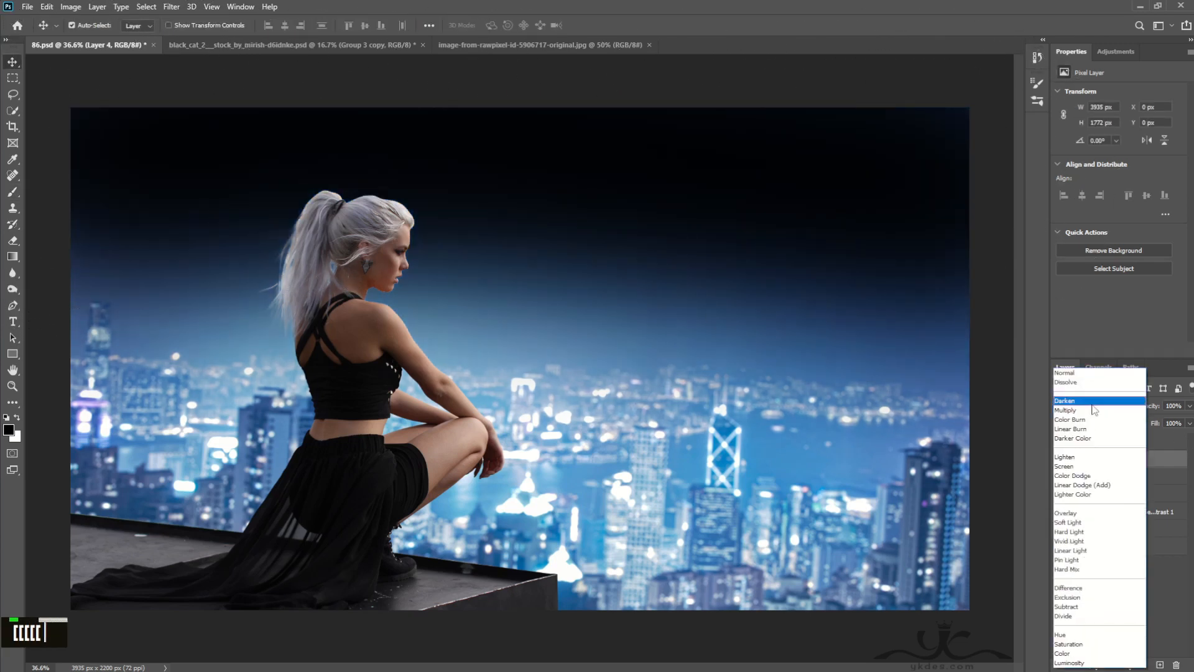
left_click(1090, 523)
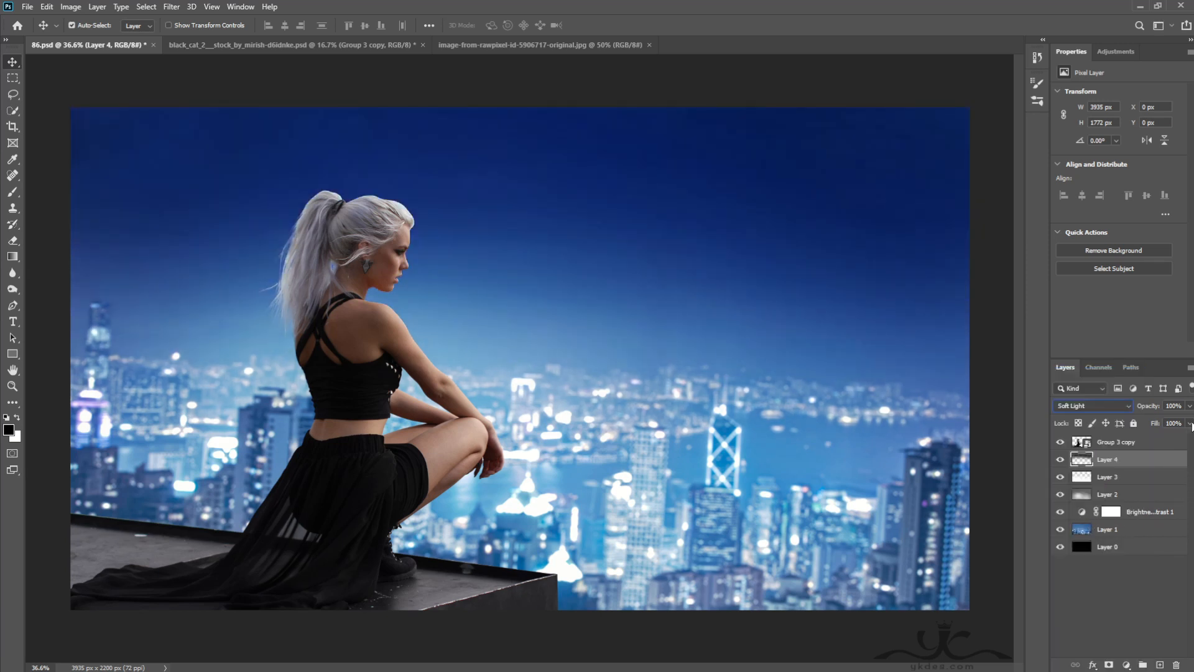
left_click(1190, 423)
left_click_drag(1160, 422, 1158, 423)
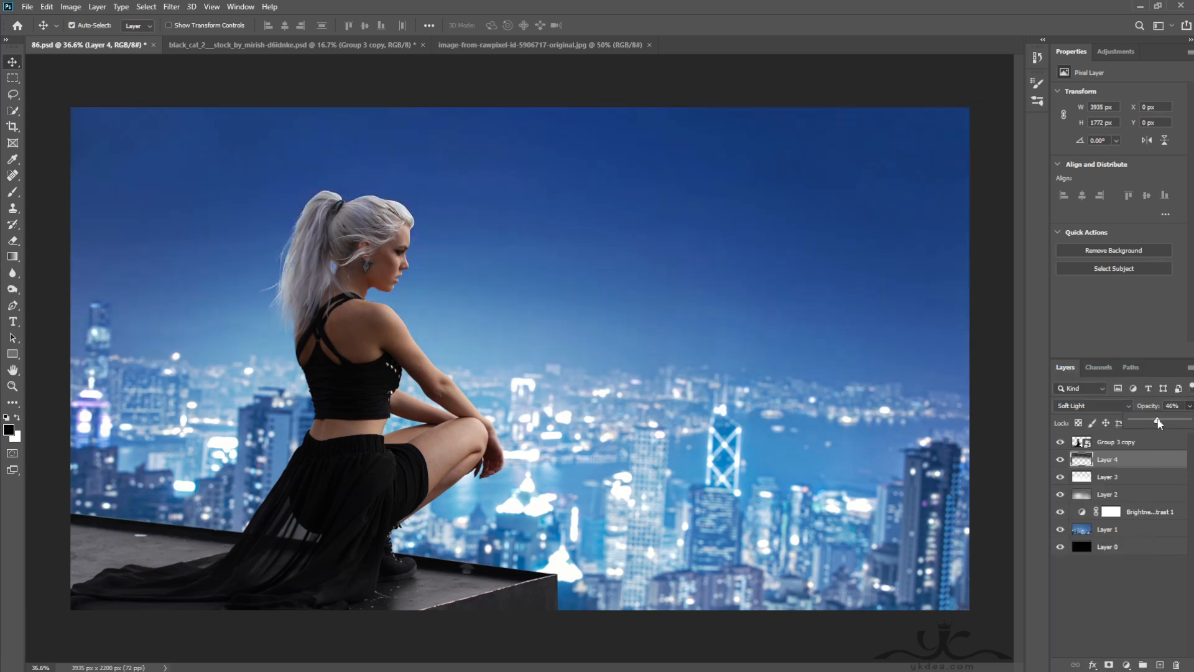
double_click(1074, 458)
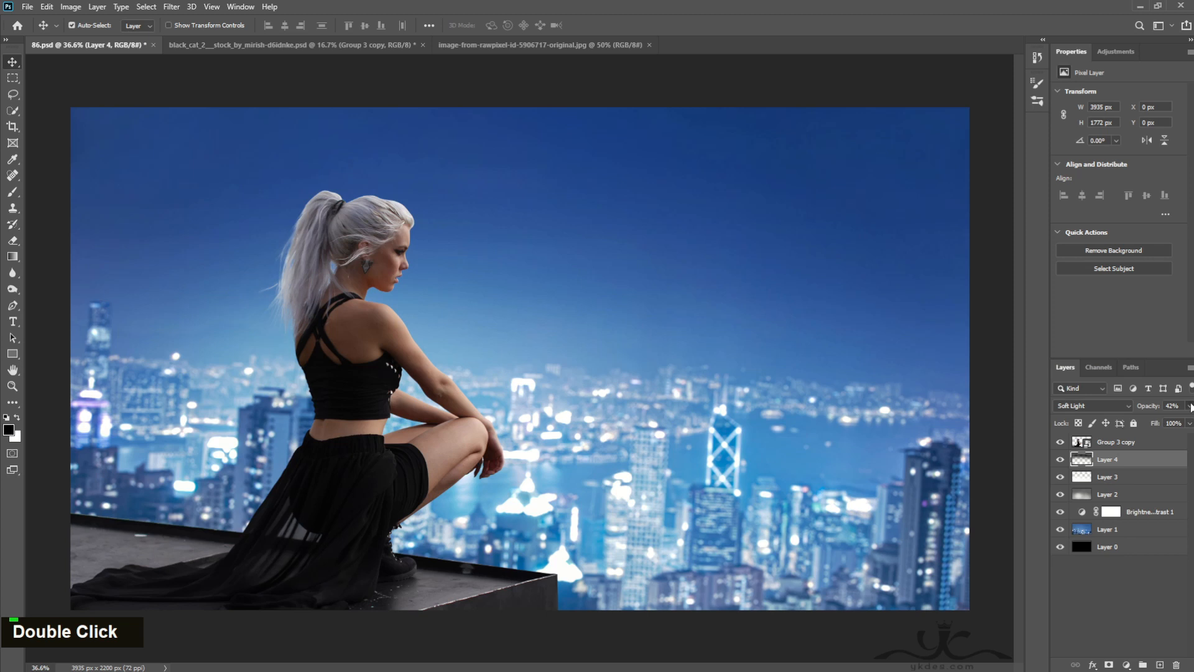
left_click(1189, 405)
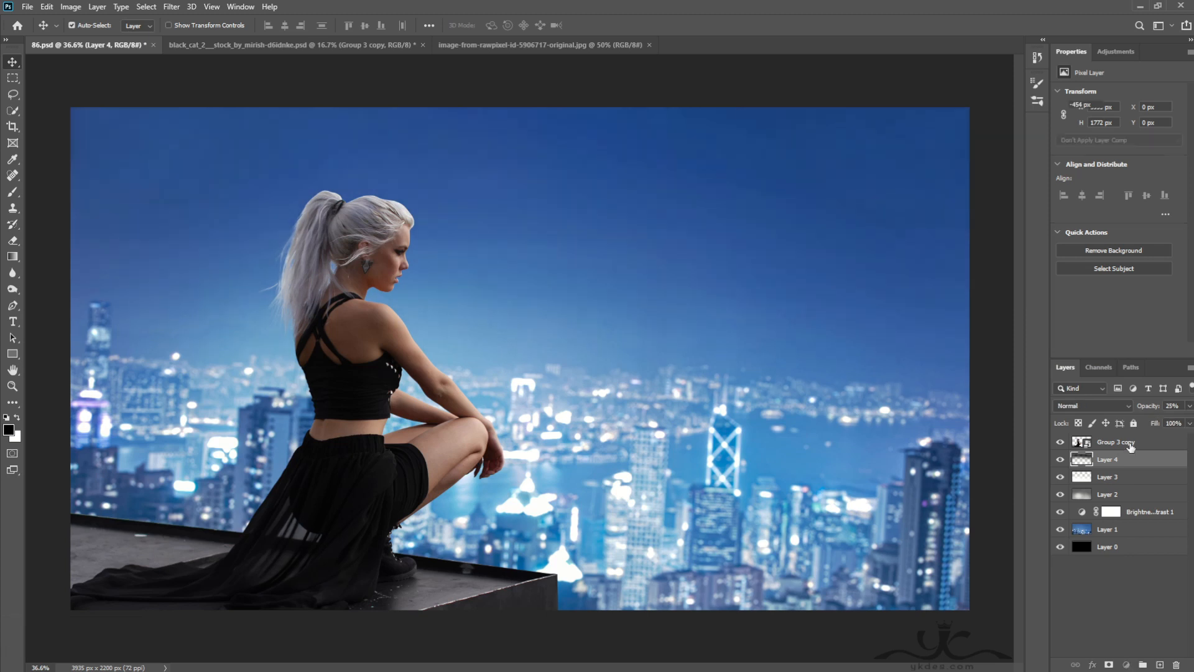
Apply a Camera Raw filter to the woman: Highlights -32, Shadows +15, Whites -20, Blacks +21, Texture +53, Clarity +11
left_click(1080, 442)
left_click(172, 7)
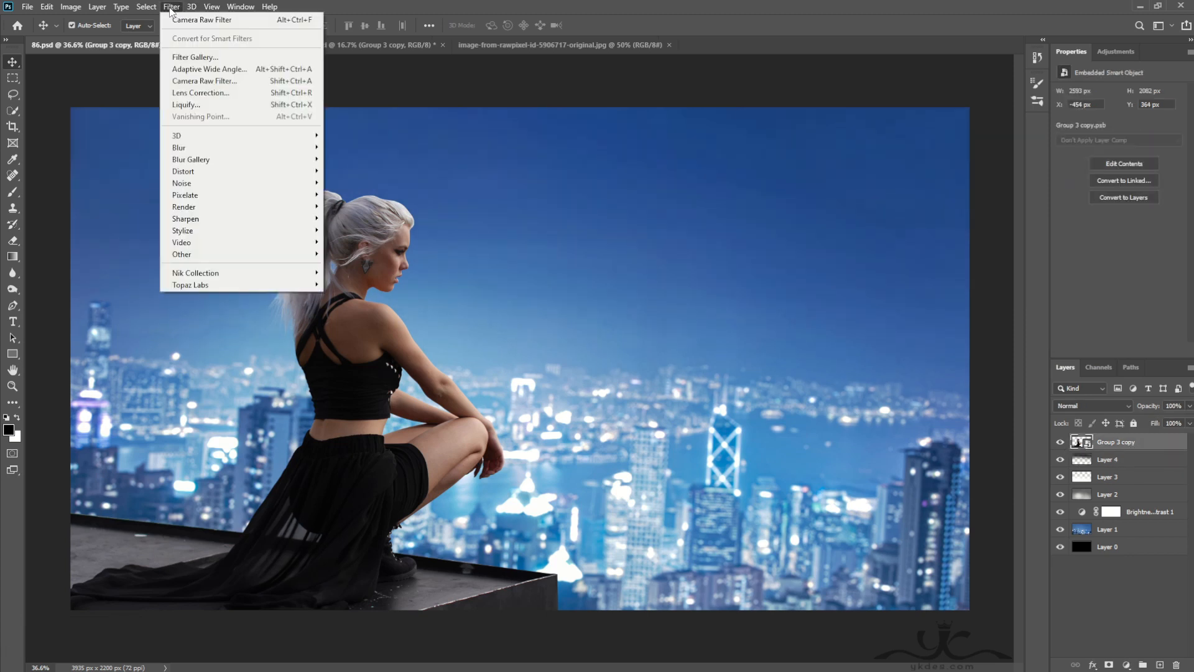
left_click(206, 81)
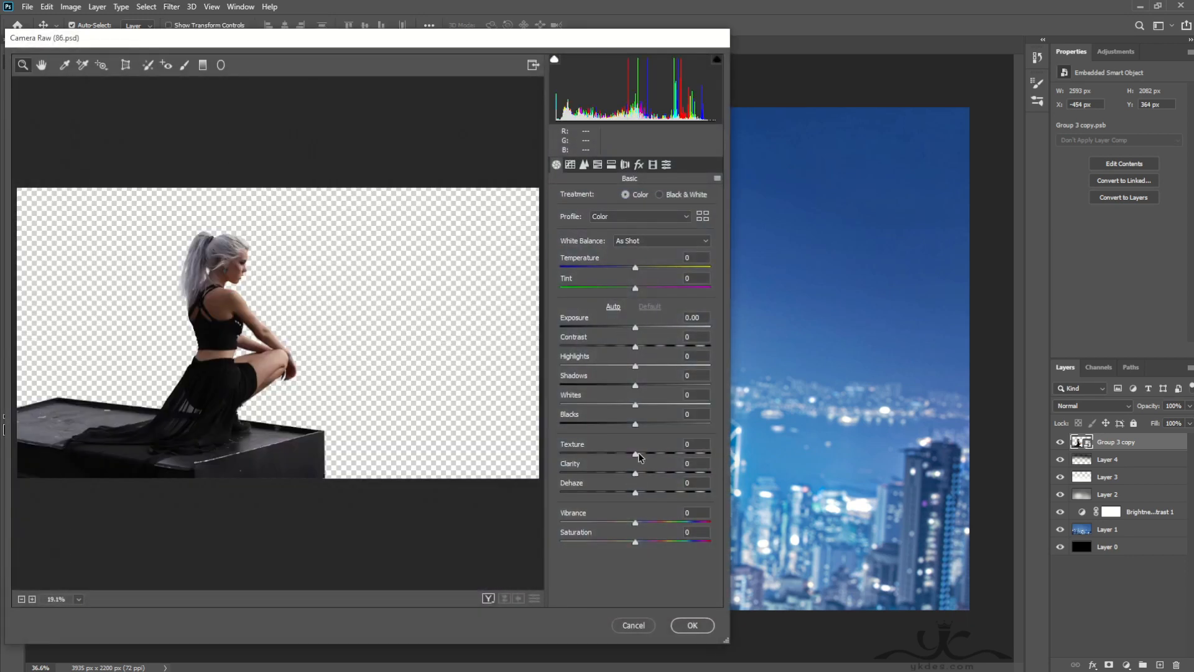
mouse_move(637, 457)
left_mouse_down()
mouse_move(676, 457)
mouse_move(644, 473)
left_mouse_up()
left_click_drag(635, 423, 612, 366)
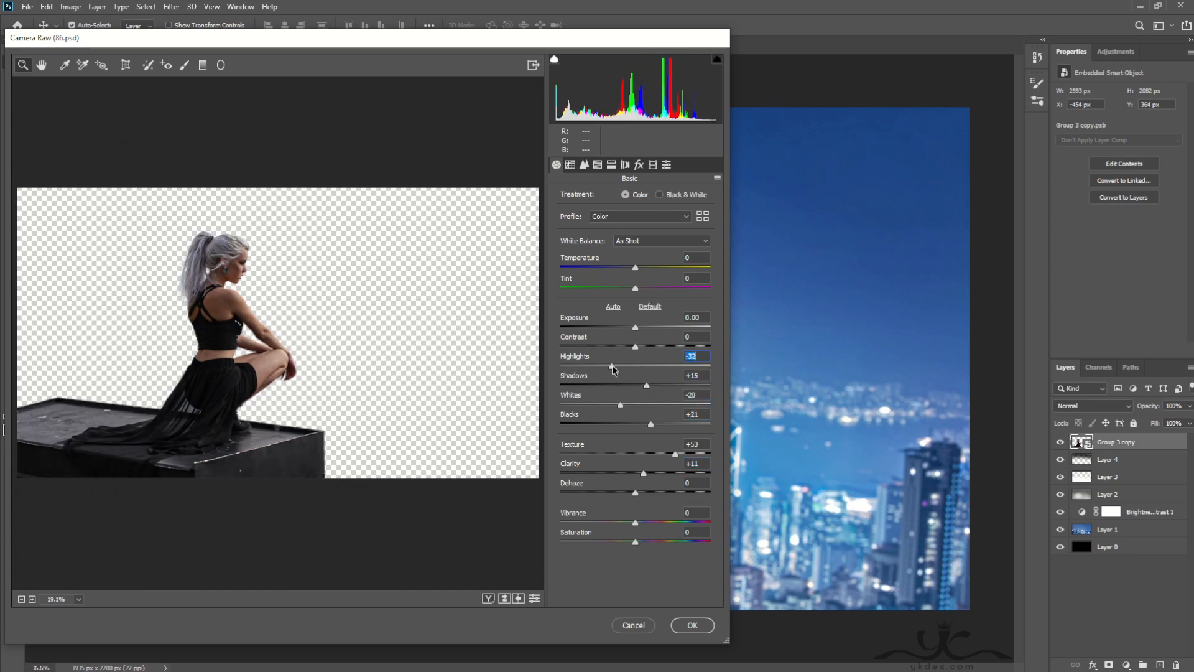
left_click(687, 624)
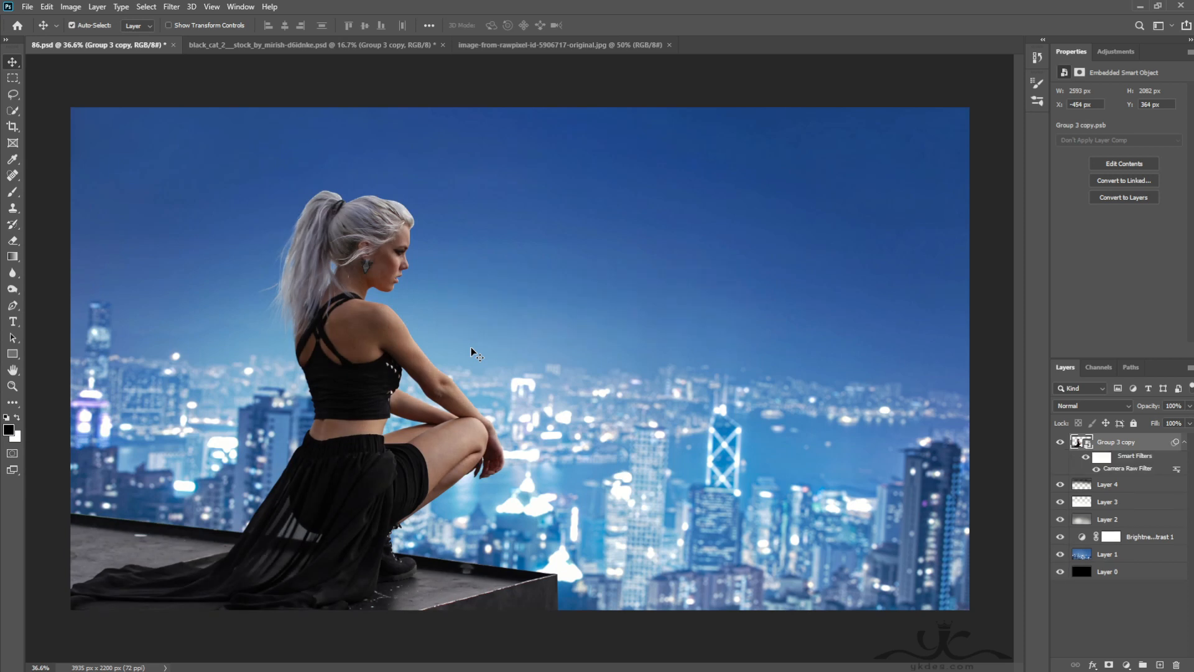
Add a Hue/Saturation adjustment clipped to the woman's layer, with Saturation -30 and Lightness -14
left_click(1126, 663)
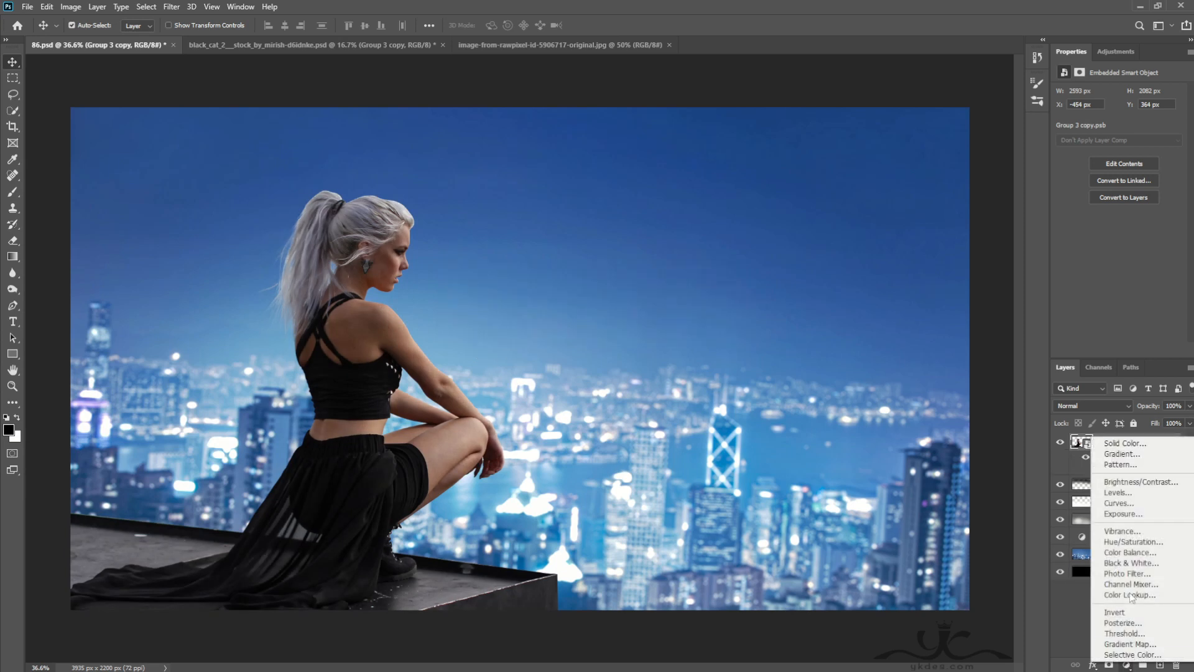
left_click(1128, 547)
left_click(1103, 352)
left_click_drag(1119, 165, 1112, 192)
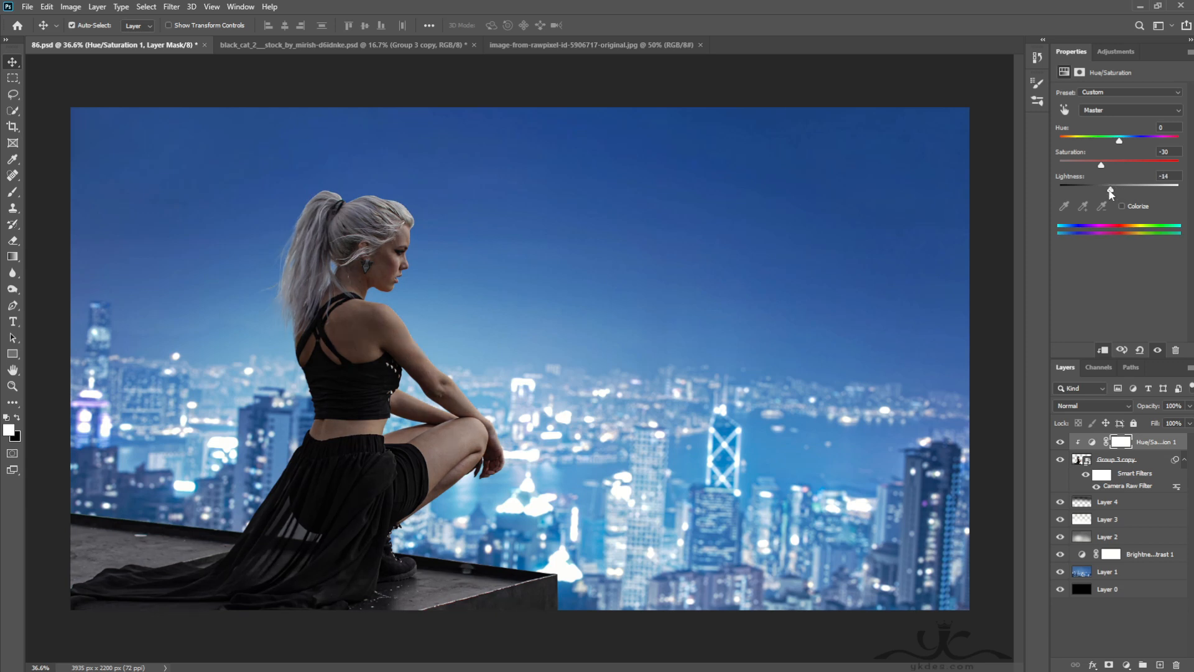
Add a clipped Brightness/Contrast adjustment above the Hue/Saturation layer, with Brightness -35 and Contrast 21
left_click(1127, 664)
left_click(1128, 492)
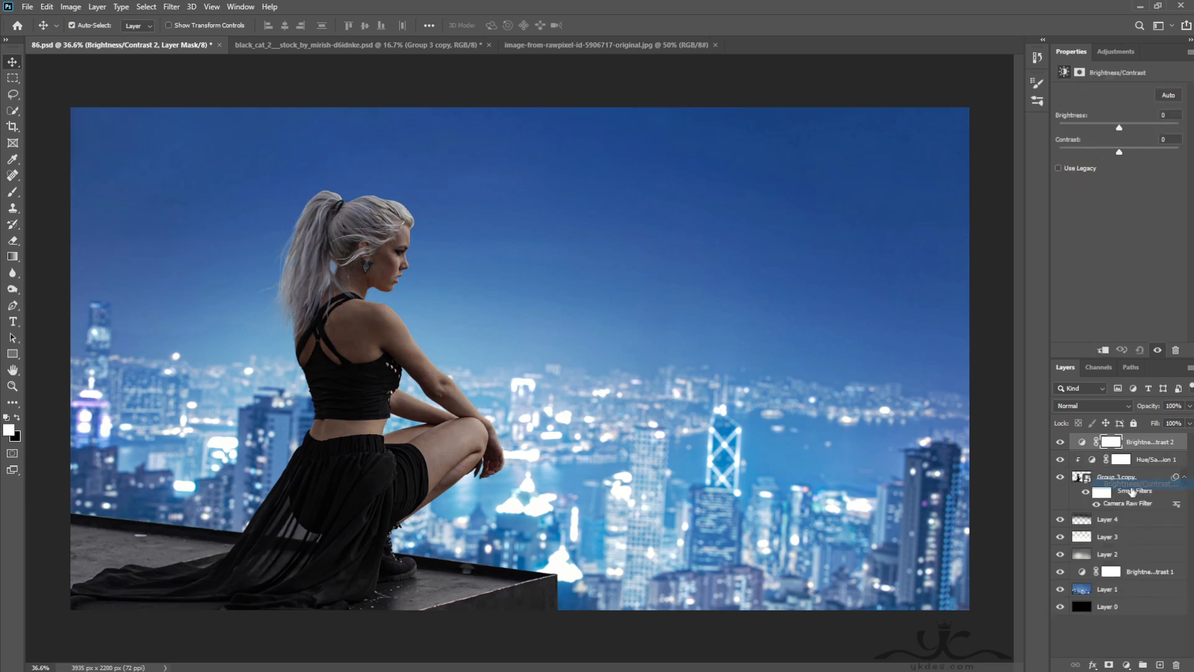
left_click(1104, 351)
left_click_drag(1118, 127, 1105, 128)
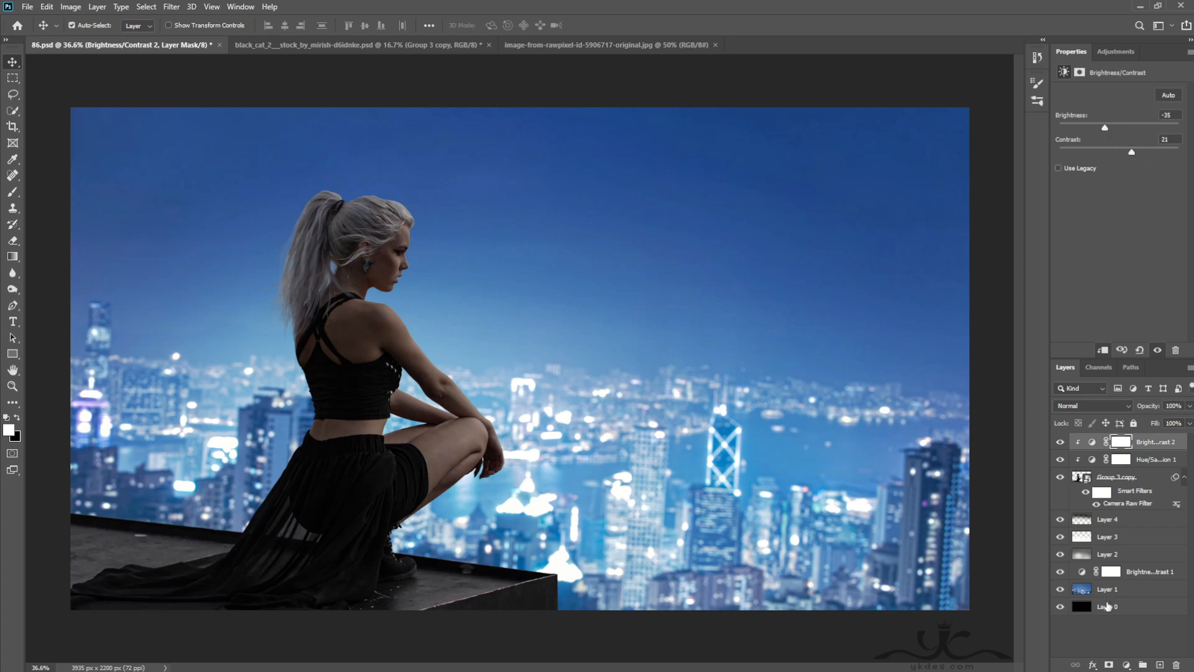
left_click(1126, 664)
left_click(1117, 519)
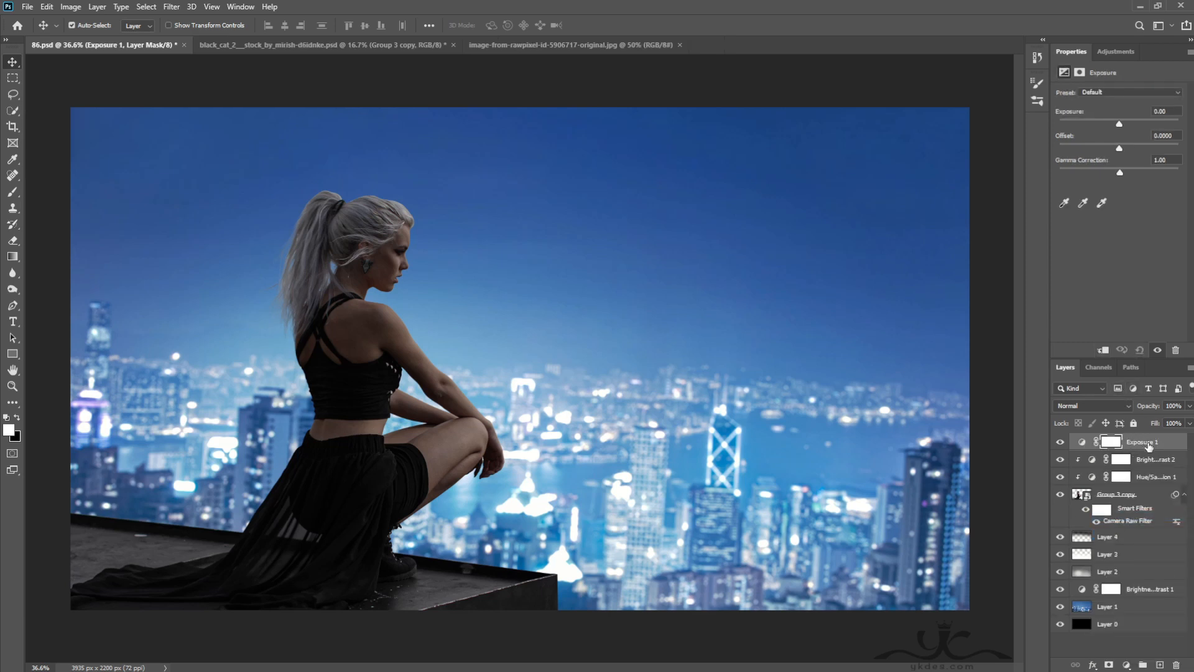
left_click_drag(1149, 443, 1176, 664)
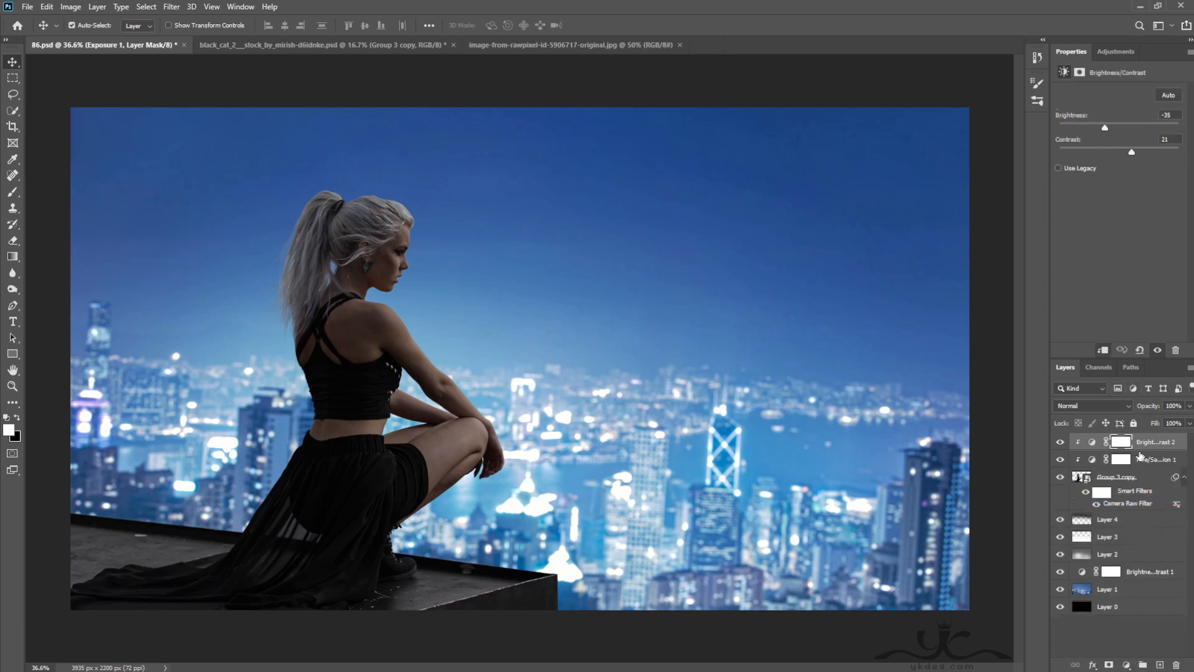
Add an Exposure adjustment clipped to the woman's layer, with Exposure -1.01 and Gamma Correction 0.74
left_click(1127, 664)
left_click(1116, 518)
left_click(1102, 351)
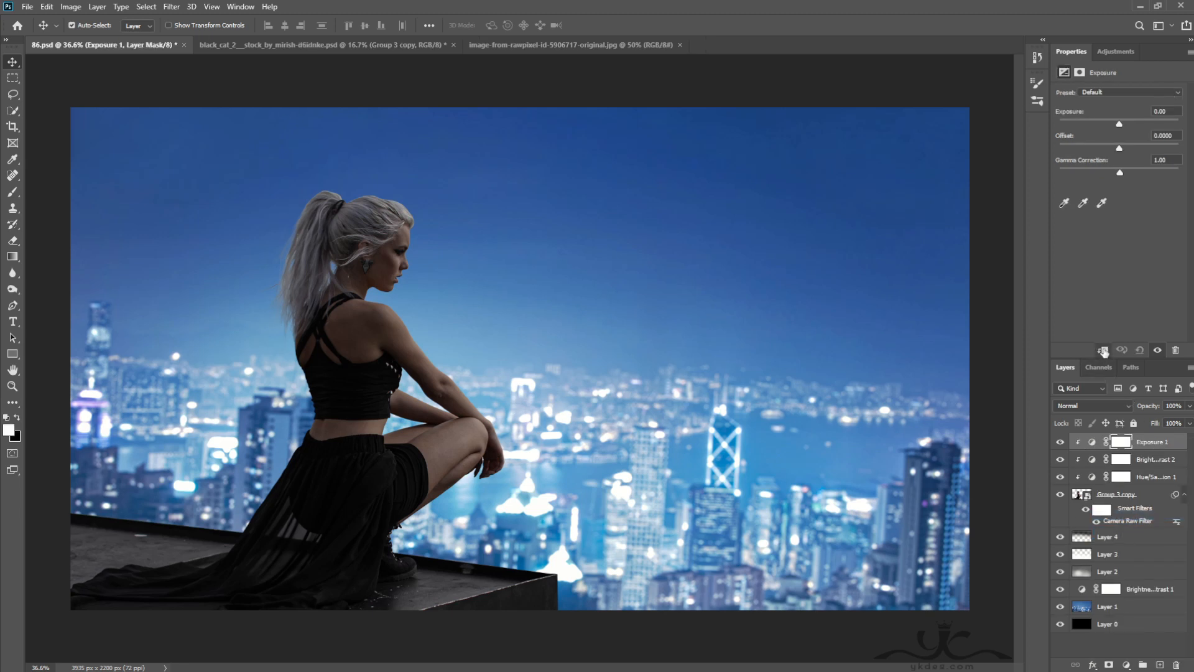
left_click_drag(1127, 180, 1130, 180)
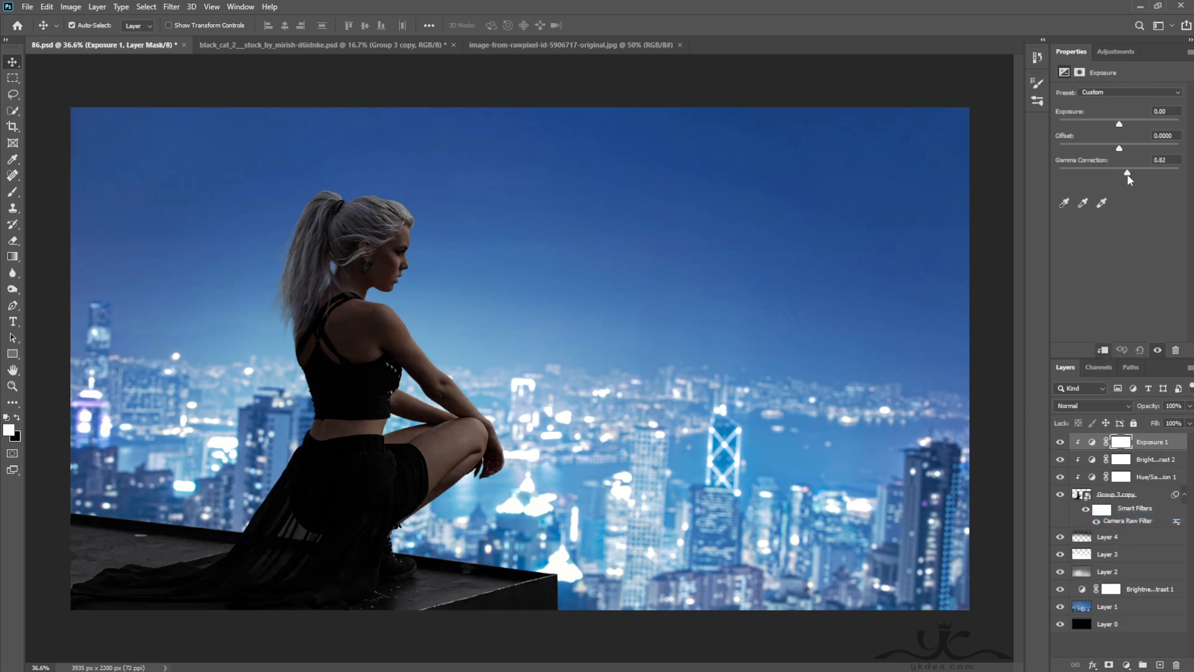
left_click_drag(1119, 126, 1102, 126)
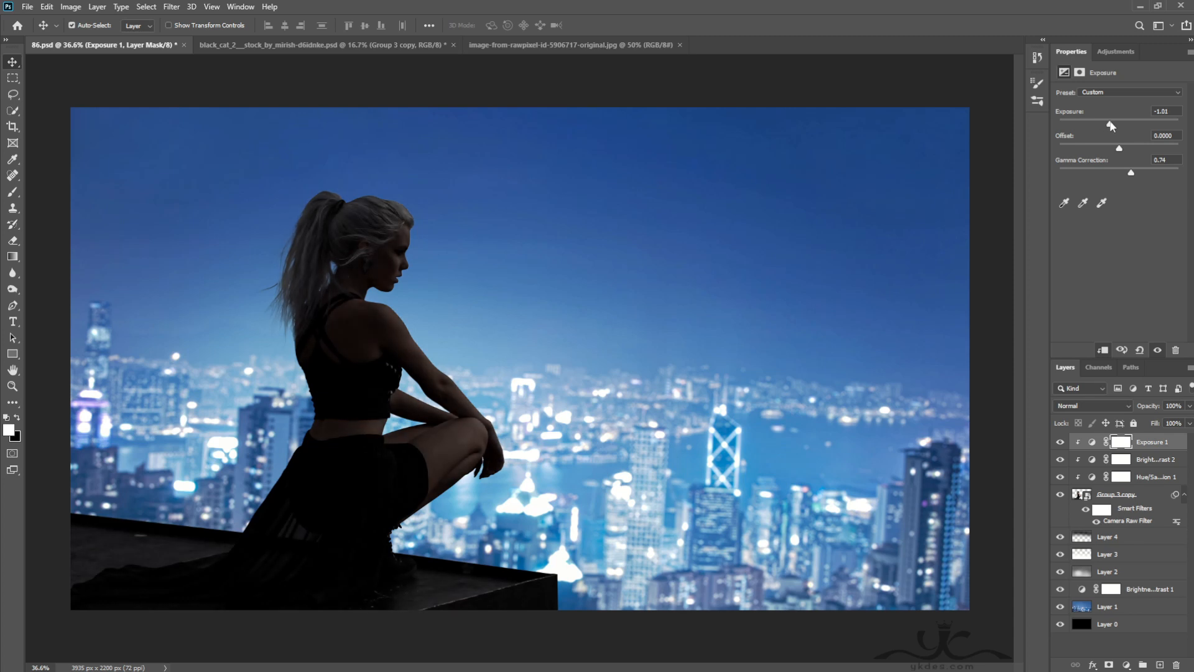
Paint black on the Exposure mask over the woman's head and upper body, reducing the soft brush from 1600 to 1100 px
left_click(1121, 442)
left_click(13, 191)
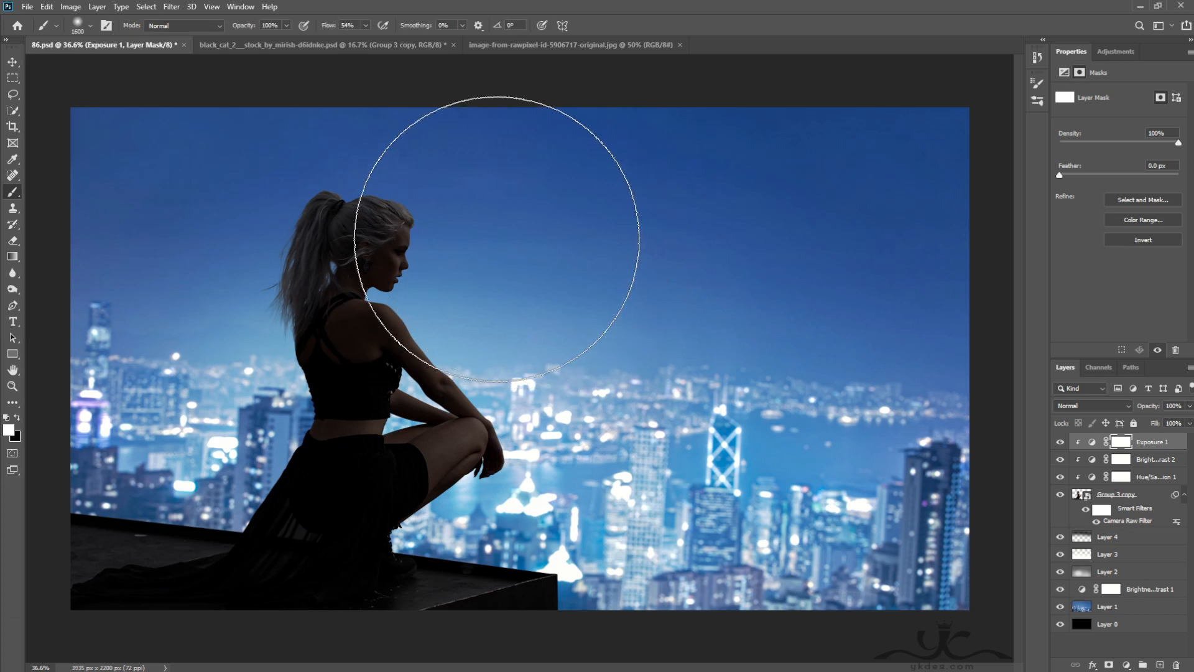
left_click(18, 417)
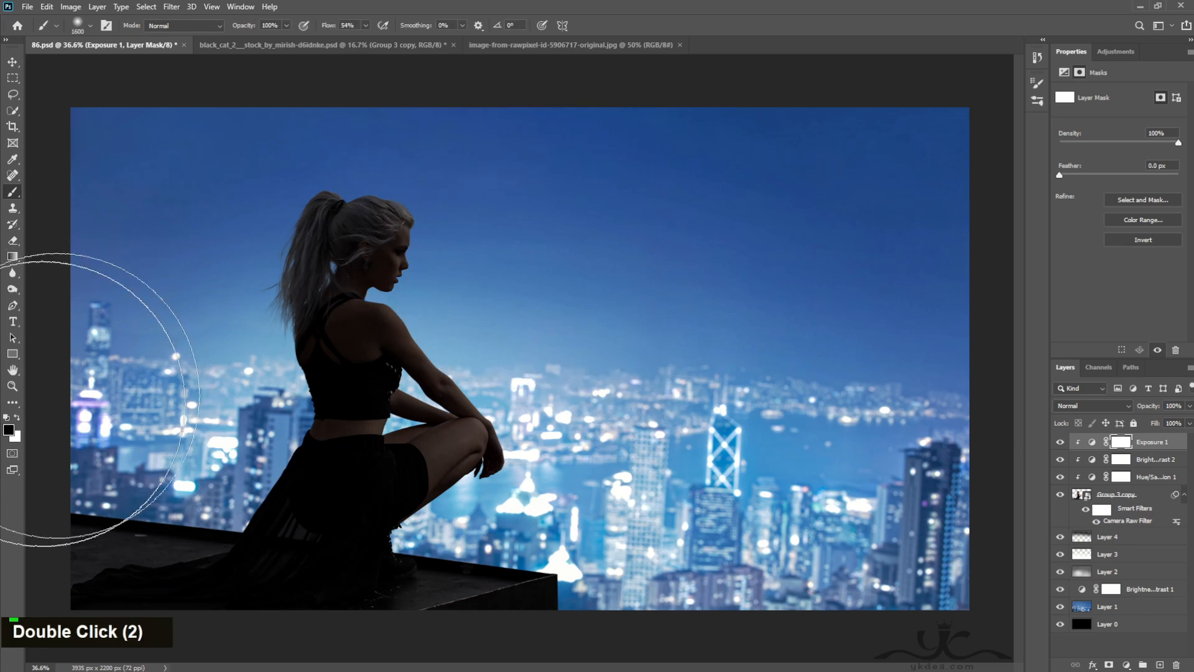
left_click(491, 239)
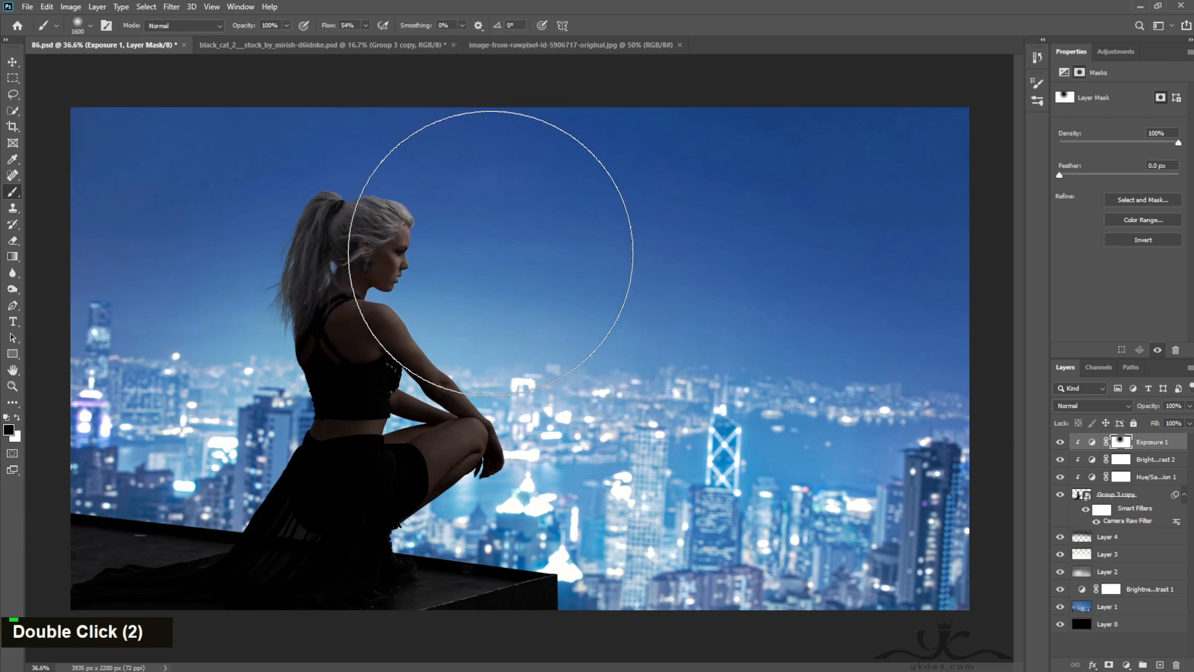
key("bracketleft")
key("bracketleft")
key("bracketleft")
key("bracketleft")
key("bracketleft")
double_click(429, 245)
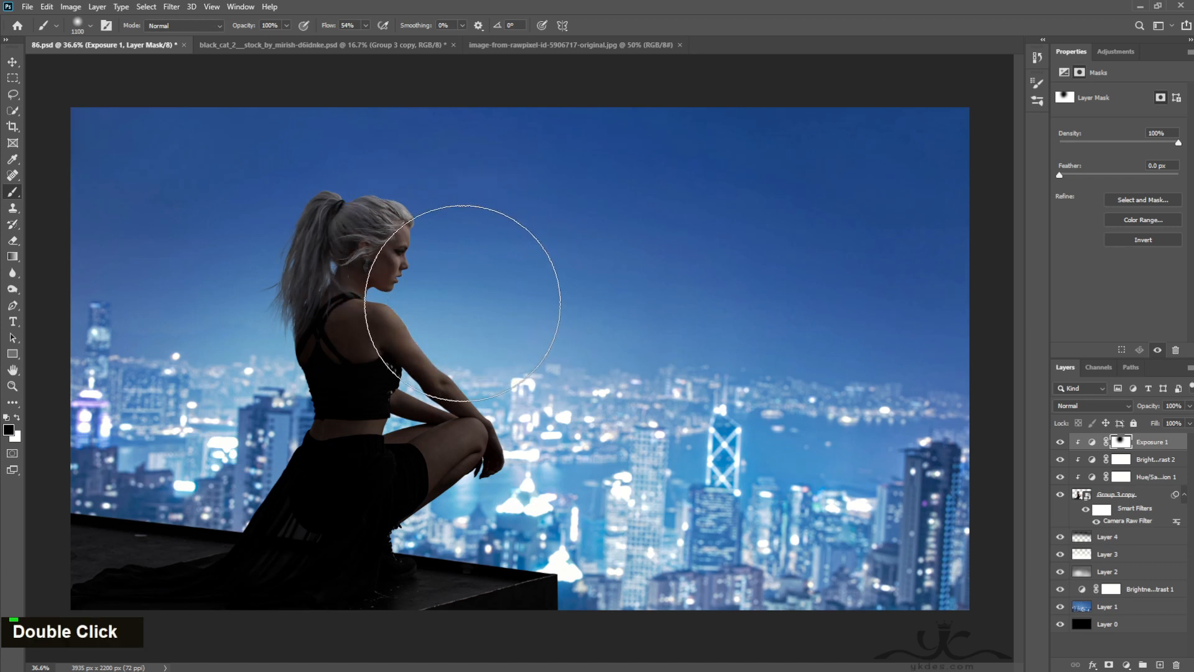
Paint black on the Exposure mask over the woman's arms, legs and hair, reducing the brush to 500 px
key("bracketleft")
key("bracketleft")
key("bracketleft")
double_click(448, 455)
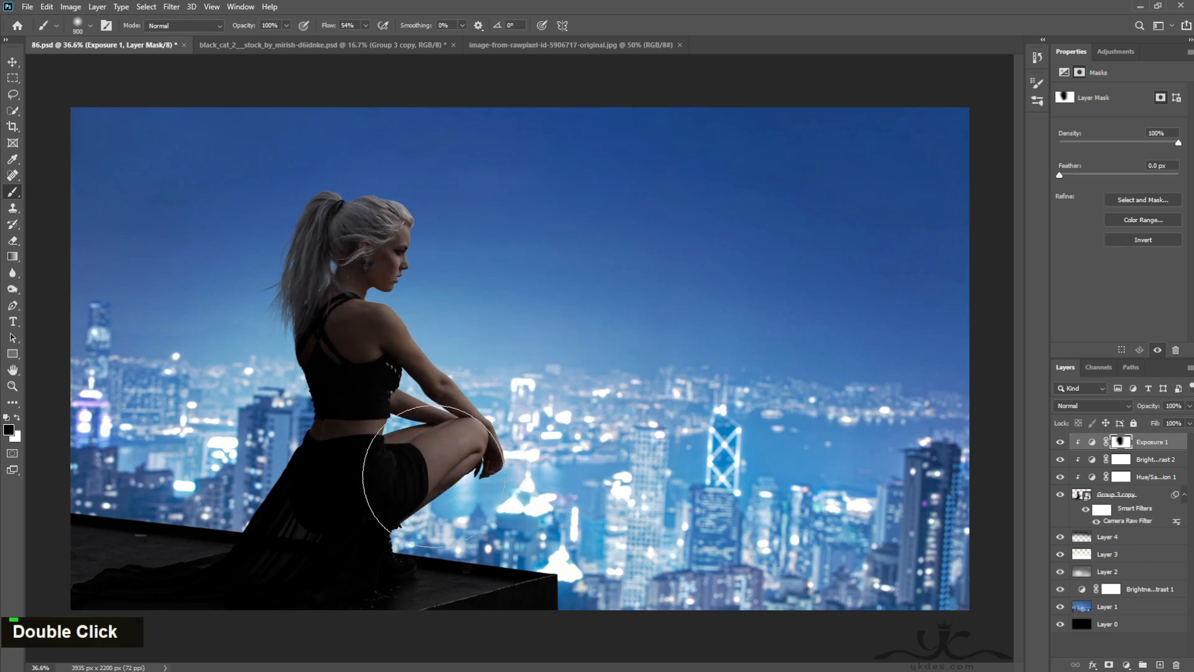
key("bracketleft")
key("bracketleft")
key("bracketleft")
key("bracketleft")
double_click(494, 455)
key("bracketright")
double_click(336, 190)
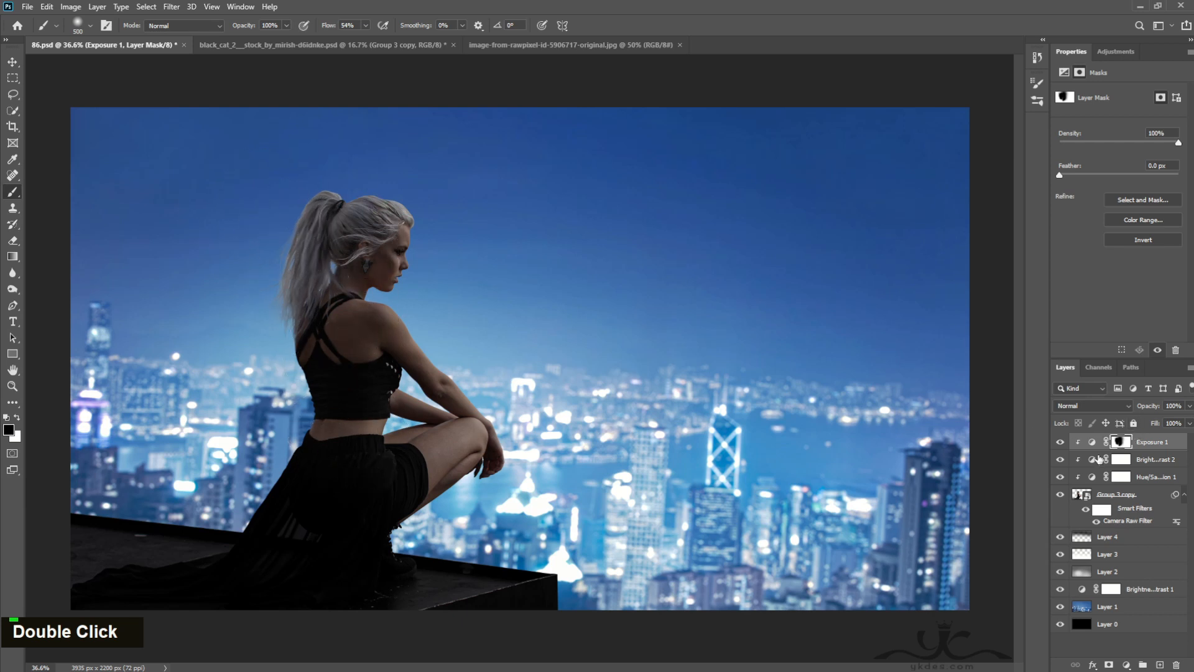
Compare the woman with the clipped Brightness/Contrast layer hidden, and paint black on its mask along her hair and face, starting at 175 px
left_click(1059, 459)
left_click(1060, 459)
left_click(1120, 459)
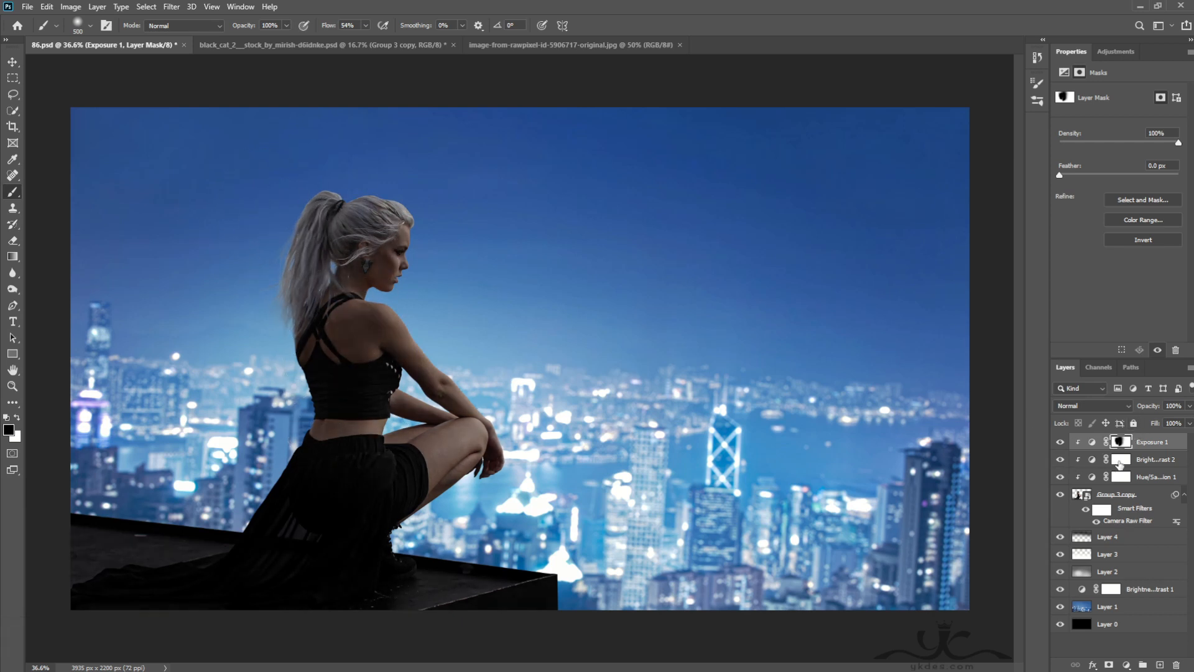
key("bracketleft")
key("bracketleft")
key("bracketleft")
key("bracketleft")
key("bracketleft")
double_click(373, 195)
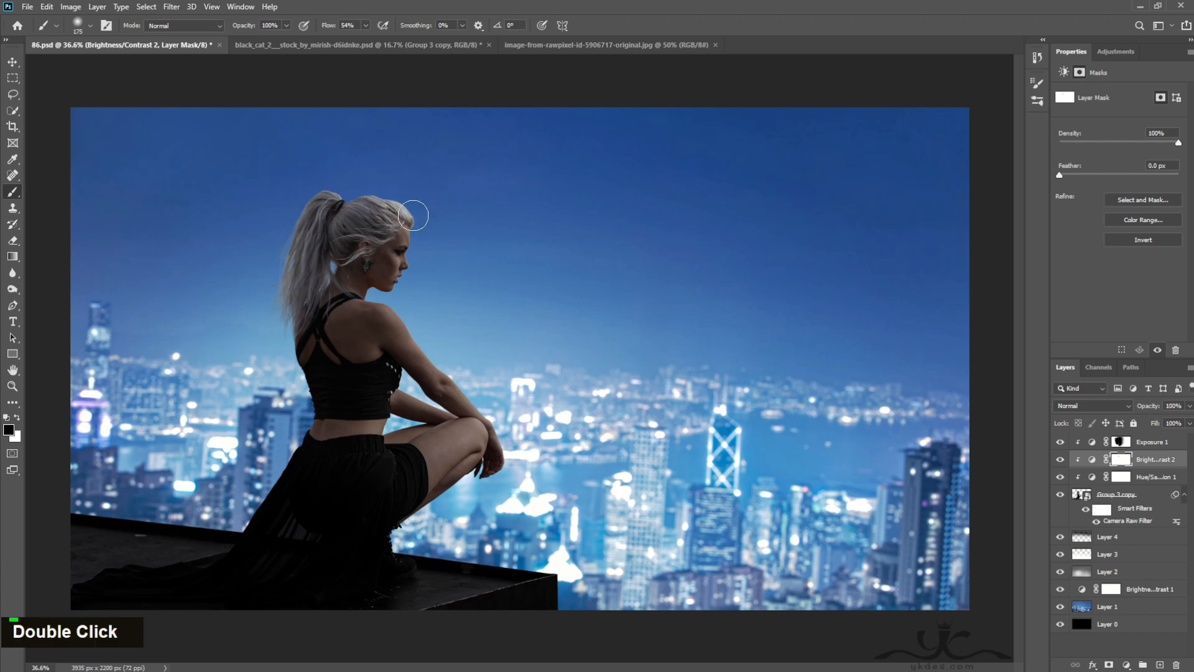
key("bracketright")
key("bracketright")
double_click(431, 246)
Paint black on the Brightness/Contrast mask along the woman's arm, leg and back of the ponytail, varying the brush between 200 and 400 px
key("bracketright")
key("bracketright")
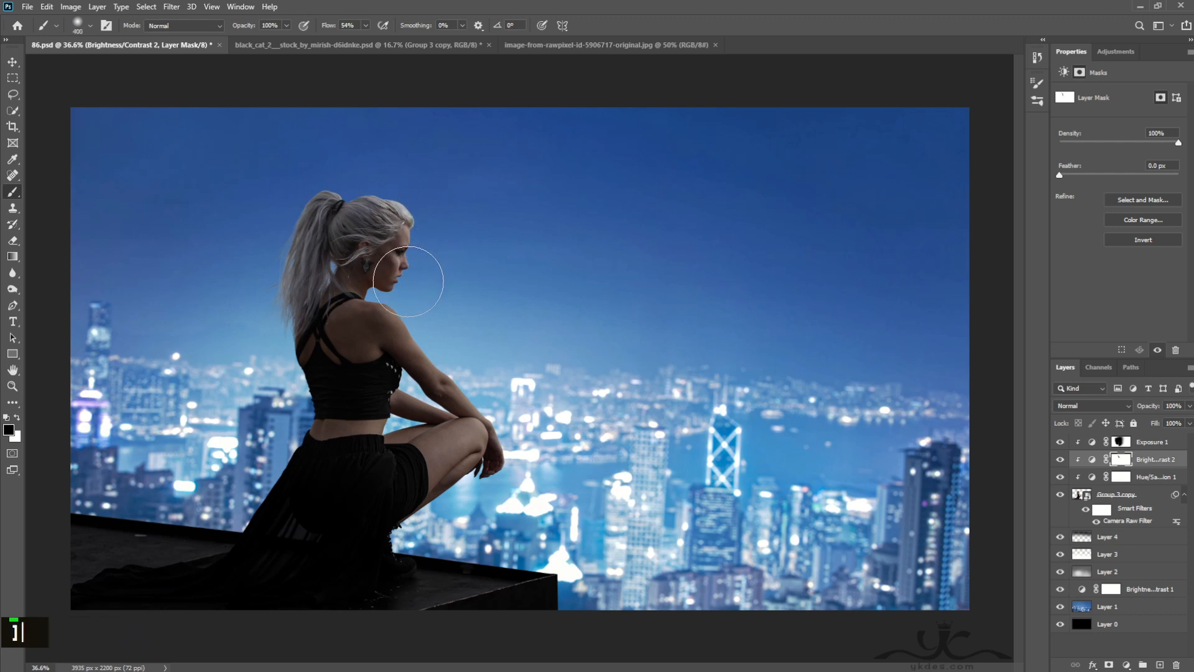
double_click(434, 319)
key("bracketleft")
double_click(429, 326)
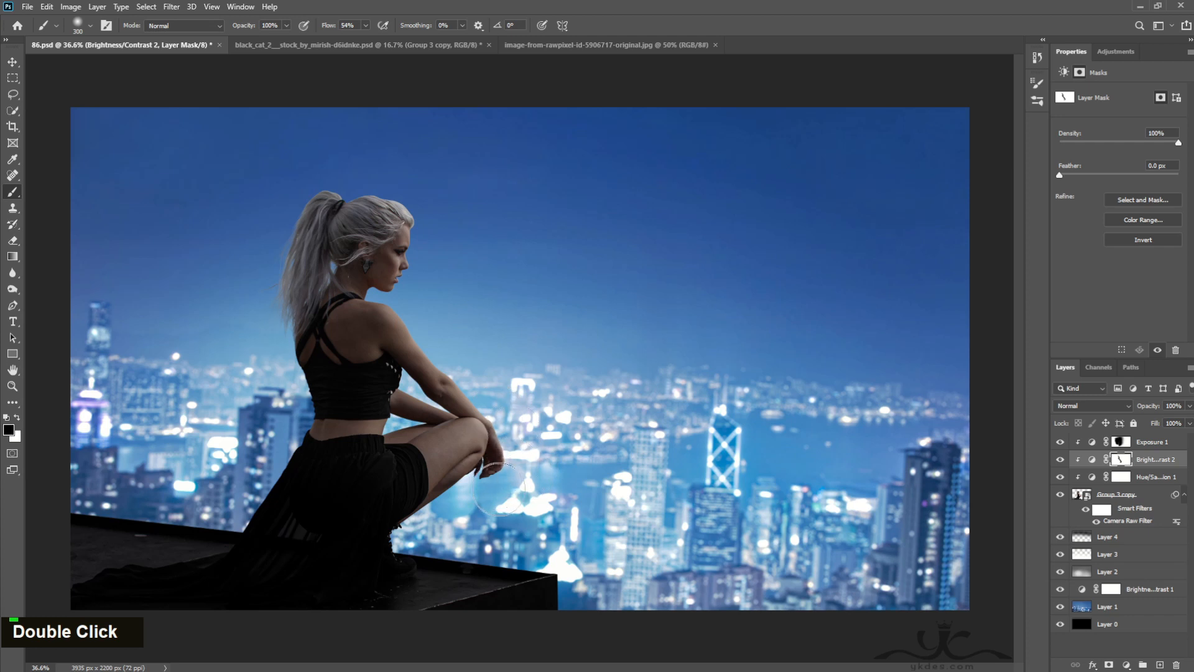
key("bracketleft")
double_click(447, 499)
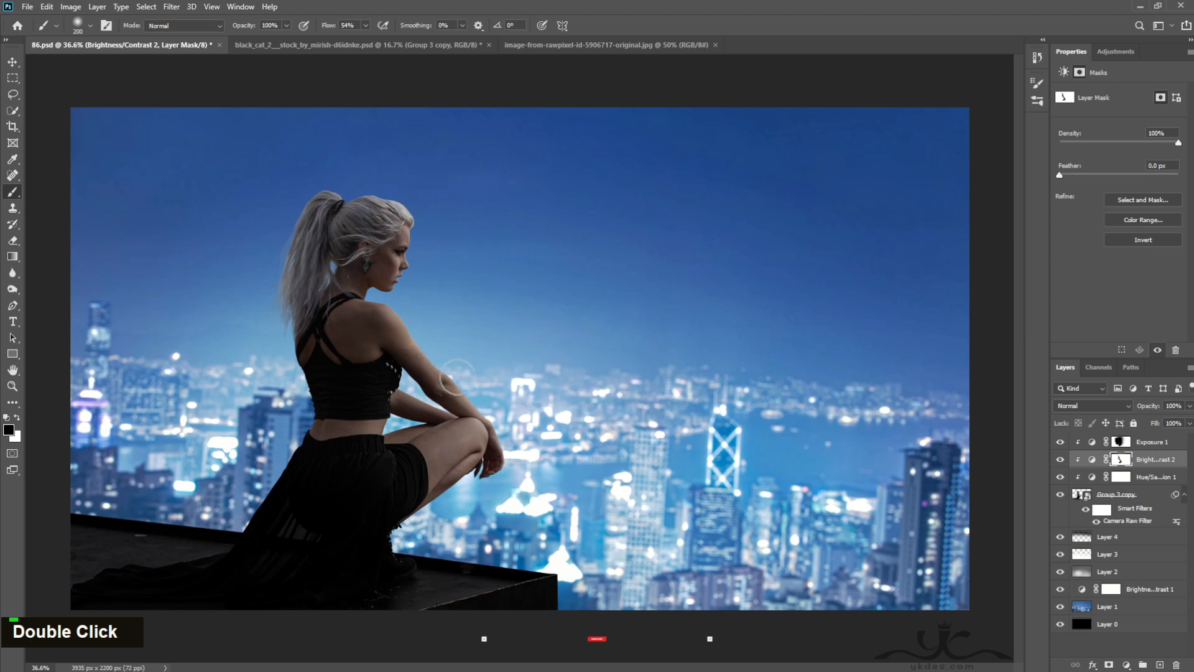
key("bracketright")
mouse_move(285, 227)
left_mouse_down()
mouse_move(265, 326)
mouse_move(248, 235)
mouse_move(278, 242)
mouse_move(252, 311)
left_mouse_up()
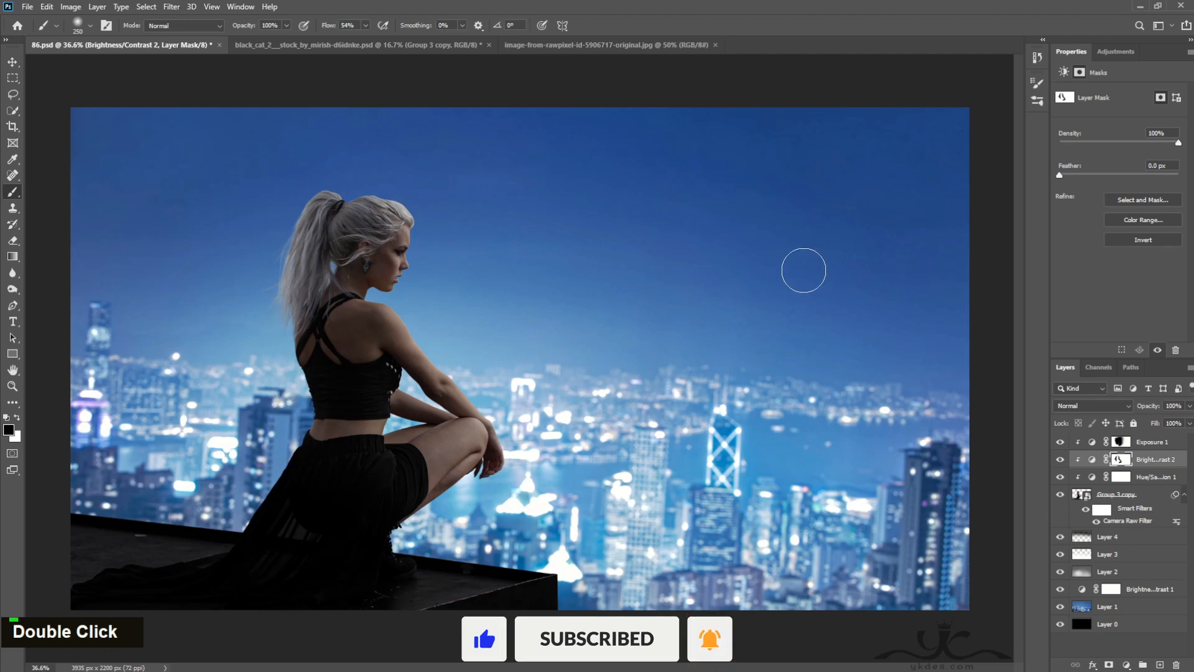
Add another Exposure adjustment above Exposure 1, clipped to the woman, and set its exposure to +1.36
left_click(1061, 477)
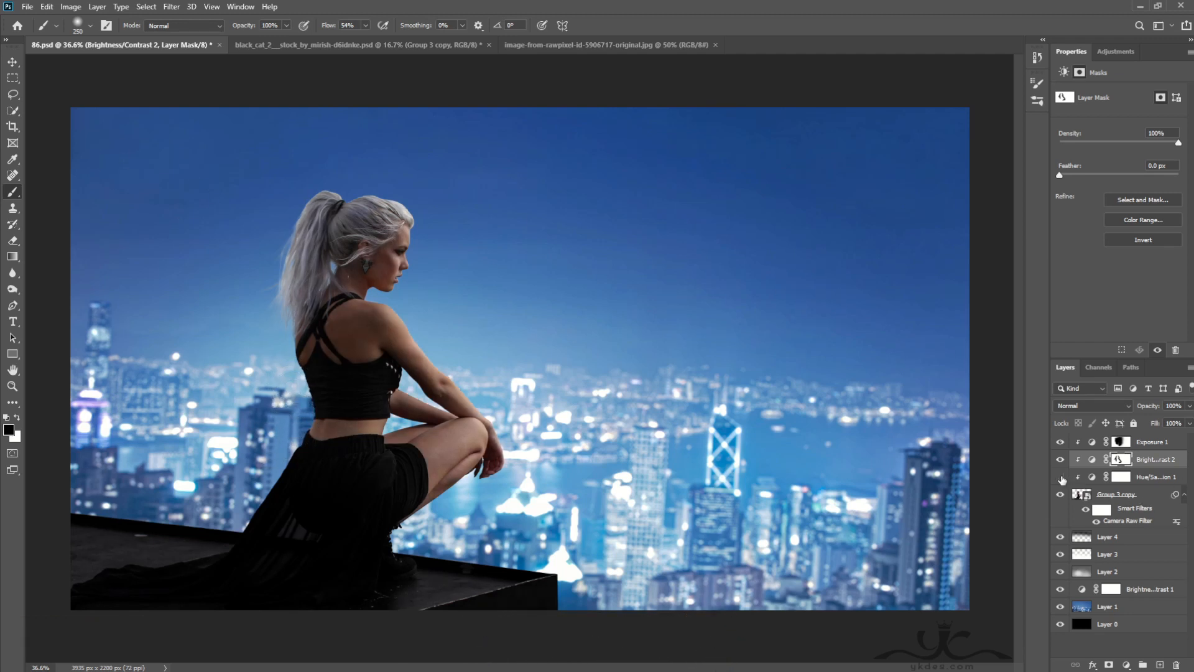
left_click(1061, 477)
left_click(1157, 442)
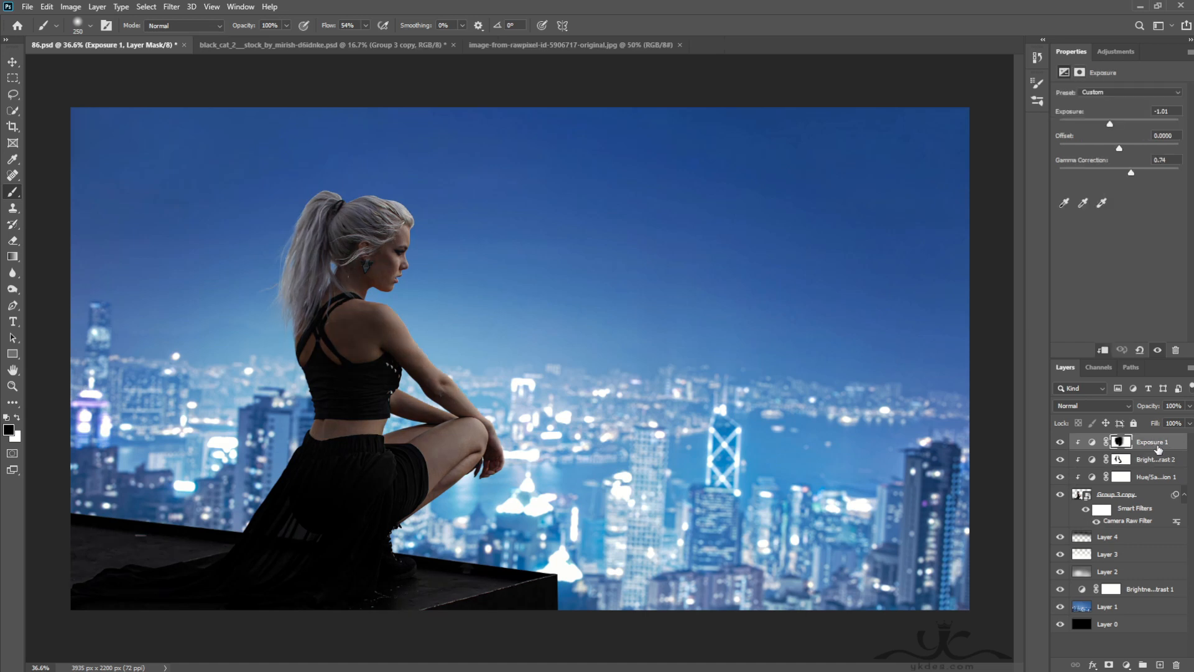
left_click(1126, 664)
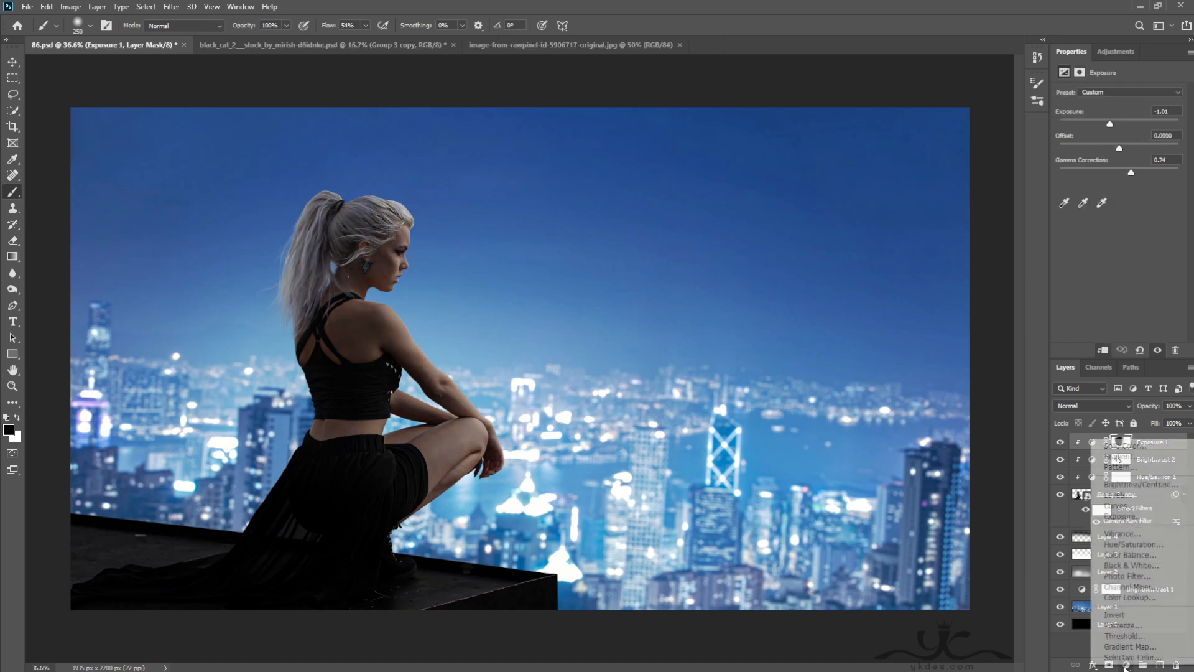
left_click(1129, 515)
left_click(1102, 351)
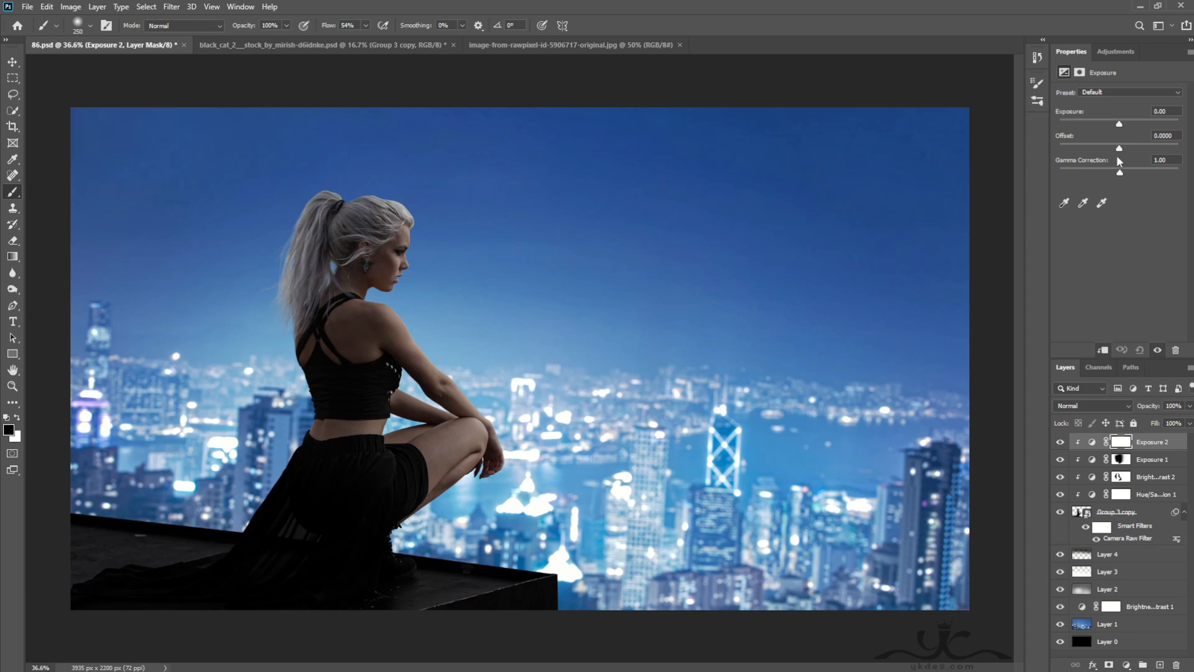
left_click_drag(1122, 128, 1133, 129)
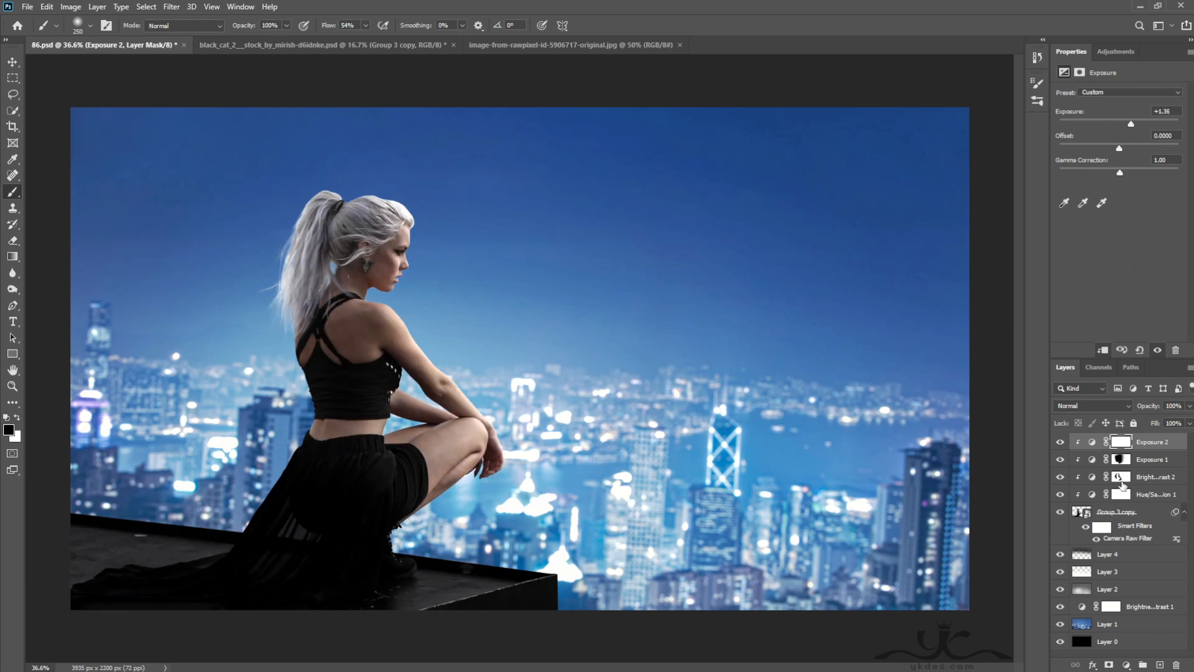
Invert the Exposure 2 mask to black and paint white along the woman's face, arm and back, raising the brush flow from 10% to 26%
left_click(1123, 442)
left_click(1141, 241)
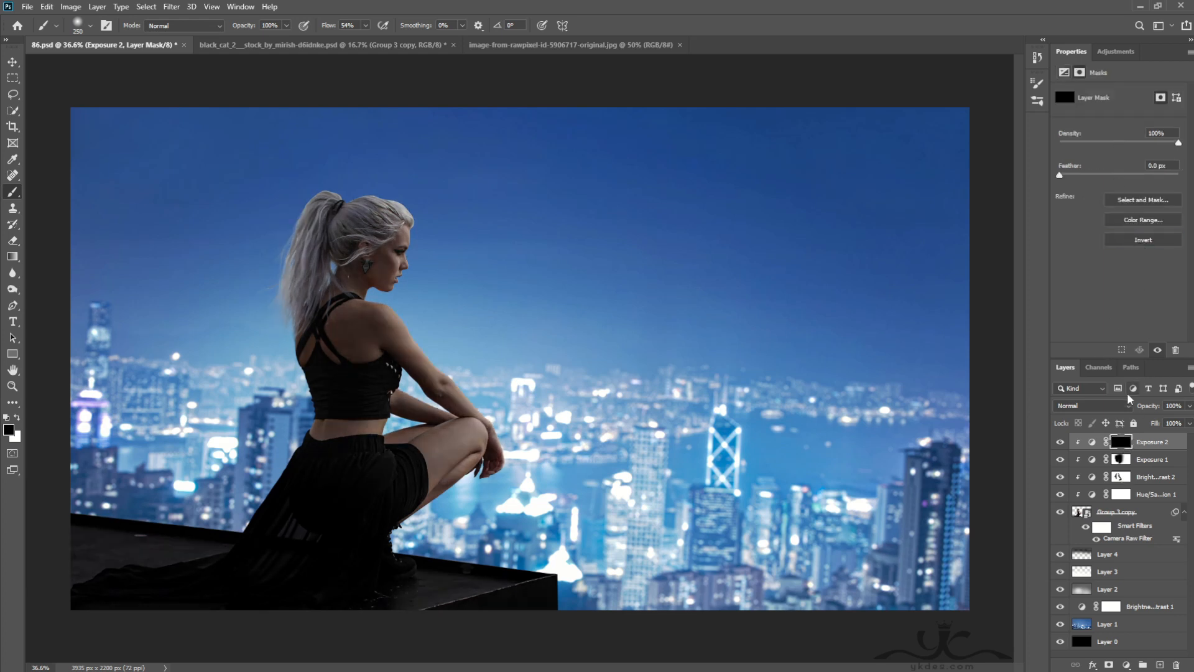
left_click(17, 417)
left_click(365, 26)
left_click_drag(367, 39, 339, 39)
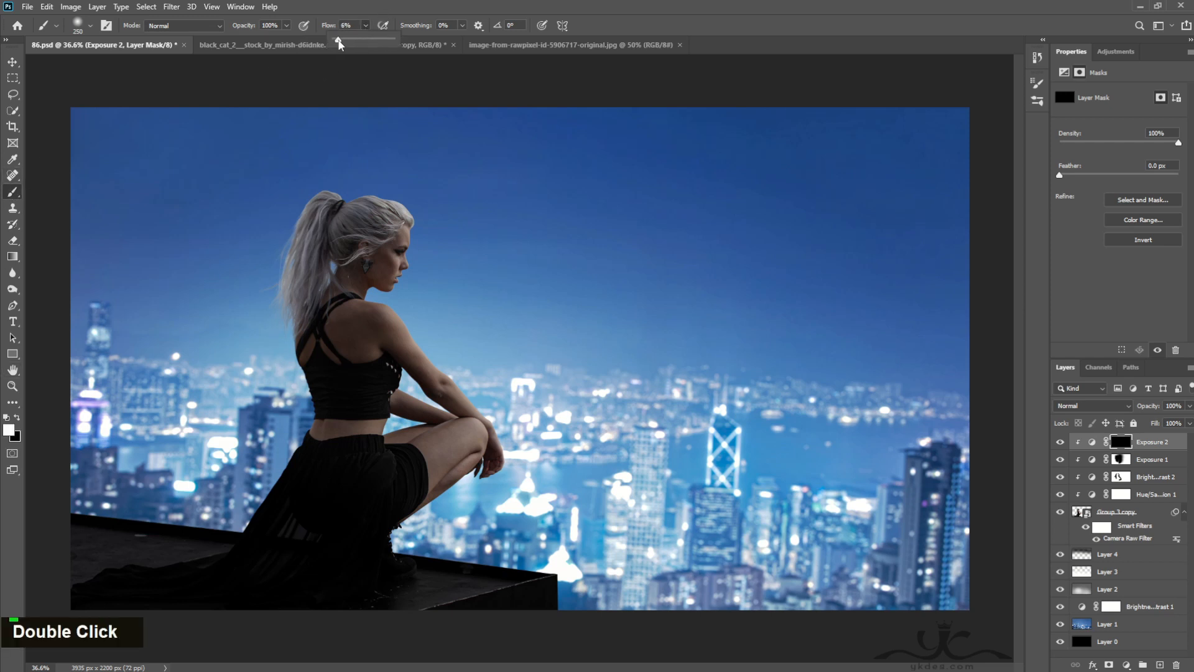
left_click(421, 218)
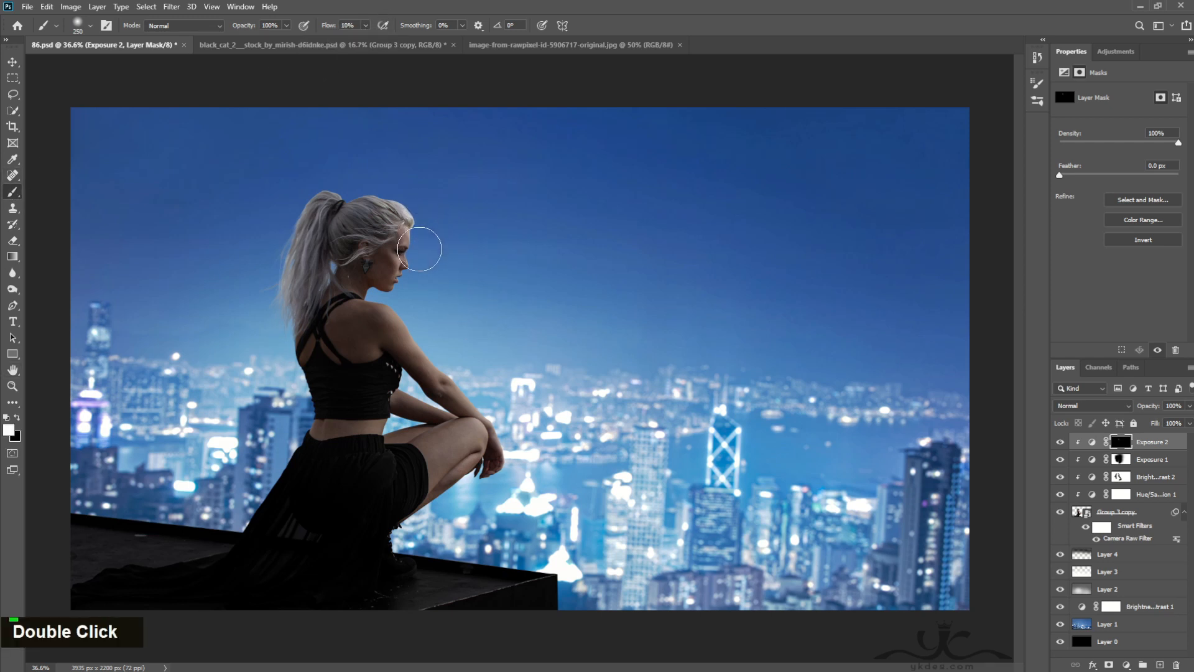
mouse_move(409, 276)
left_mouse_down()
mouse_move(448, 317)
mouse_move(387, 210)
mouse_move(395, 186)
mouse_move(301, 192)
mouse_move(281, 307)
mouse_move(307, 414)
left_mouse_up()
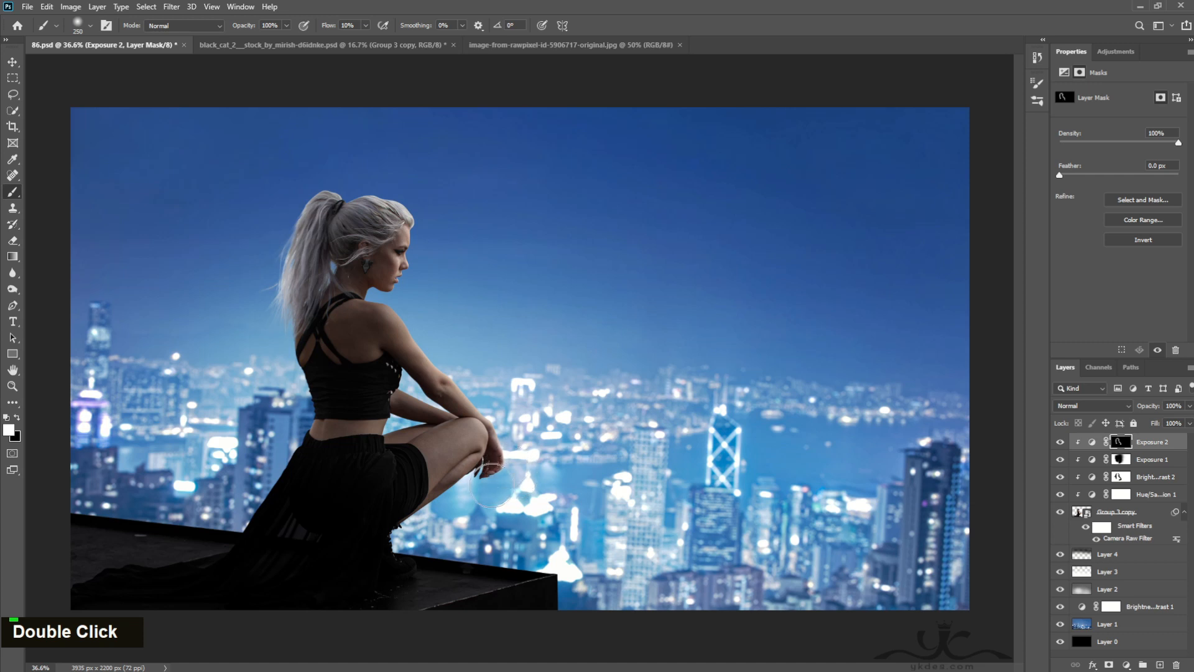
left_click(365, 25)
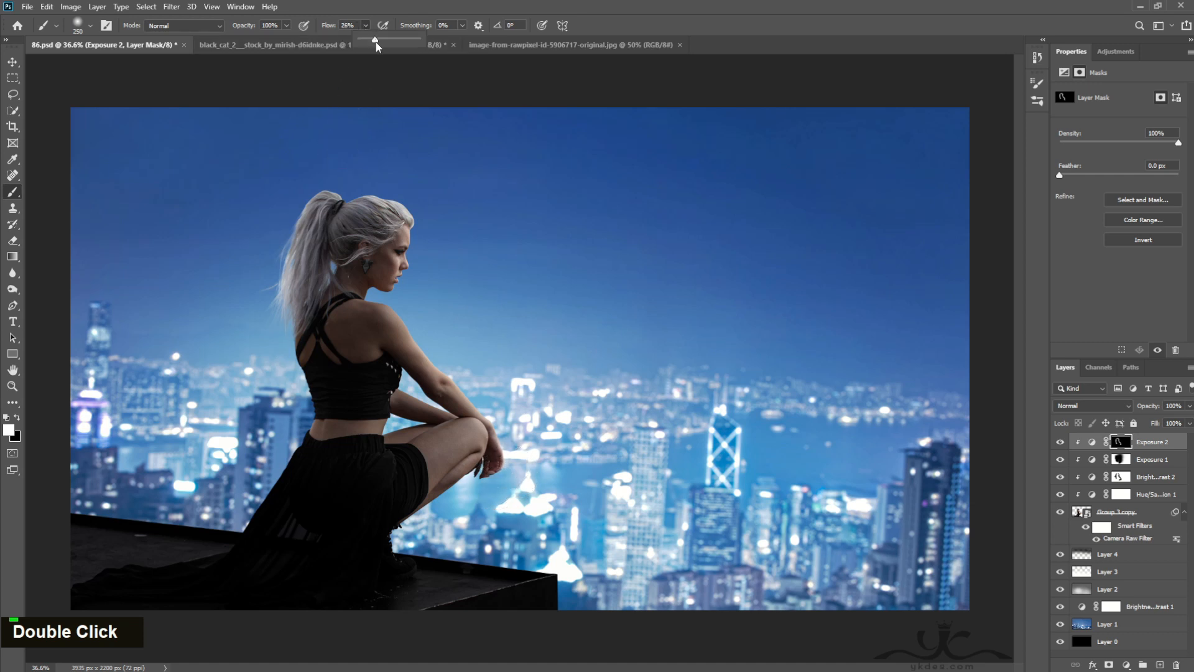
left_click(507, 466)
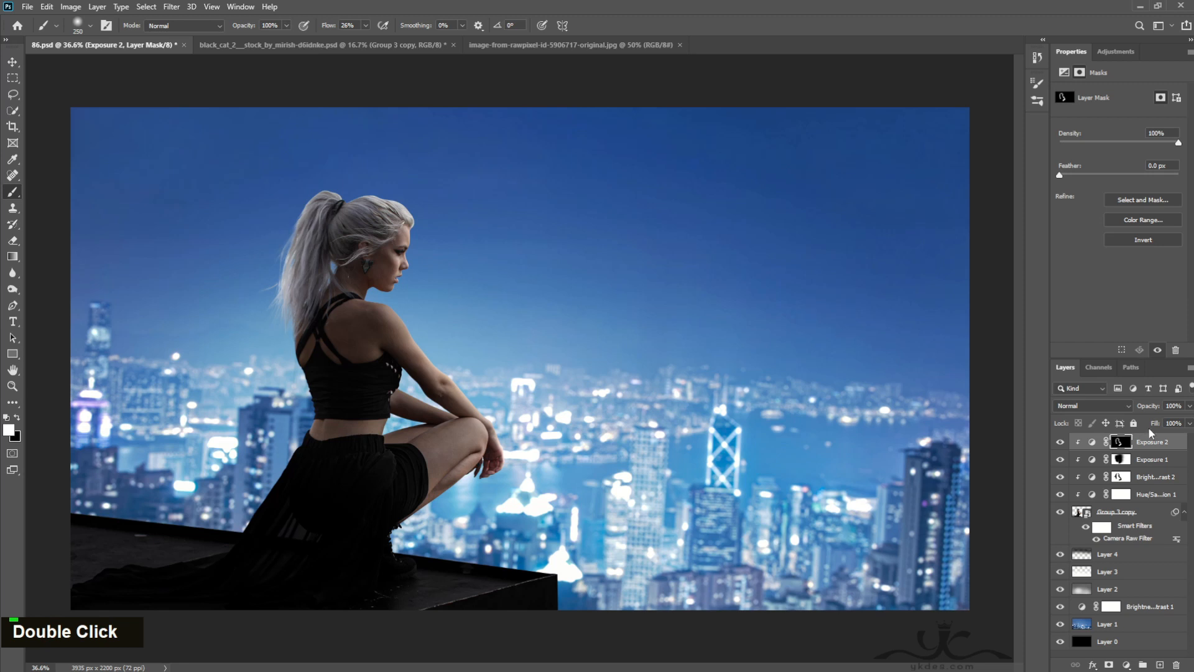
Compare the woman with Exposure 2 hidden and reduce that layer's opacity to 79%
left_click(1060, 442)
left_click(1060, 442)
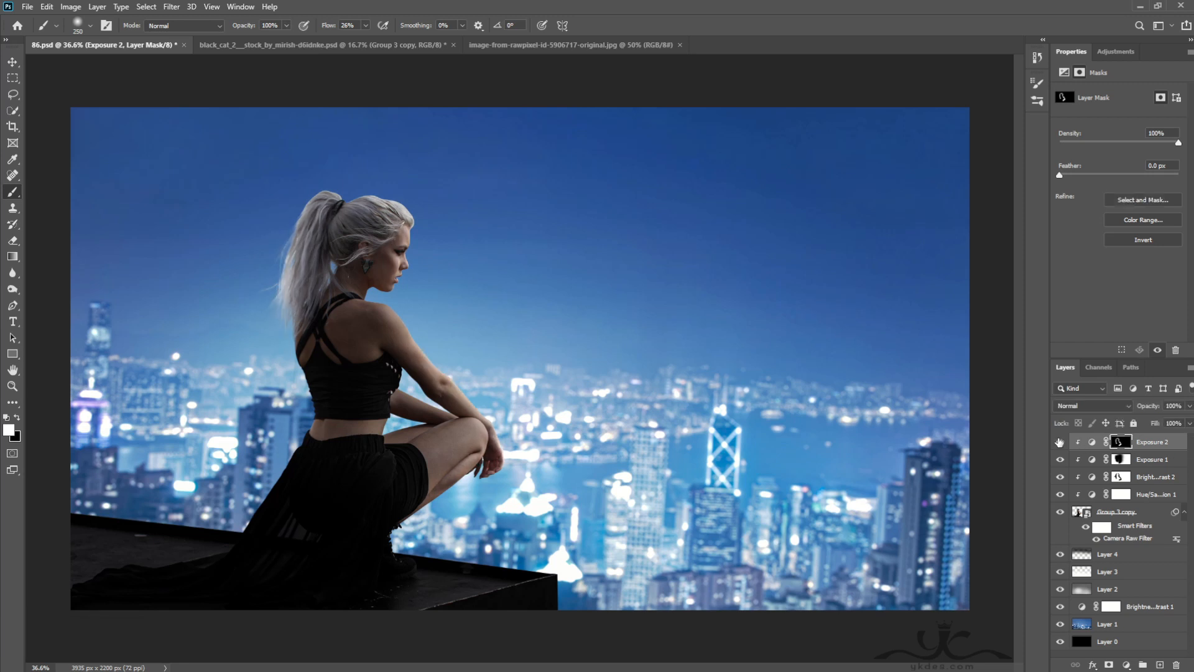
left_click(1060, 442)
left_click(1060, 442)
left_click(1188, 423)
left_click(1060, 442)
left_click(1059, 441)
left_click(13, 62)
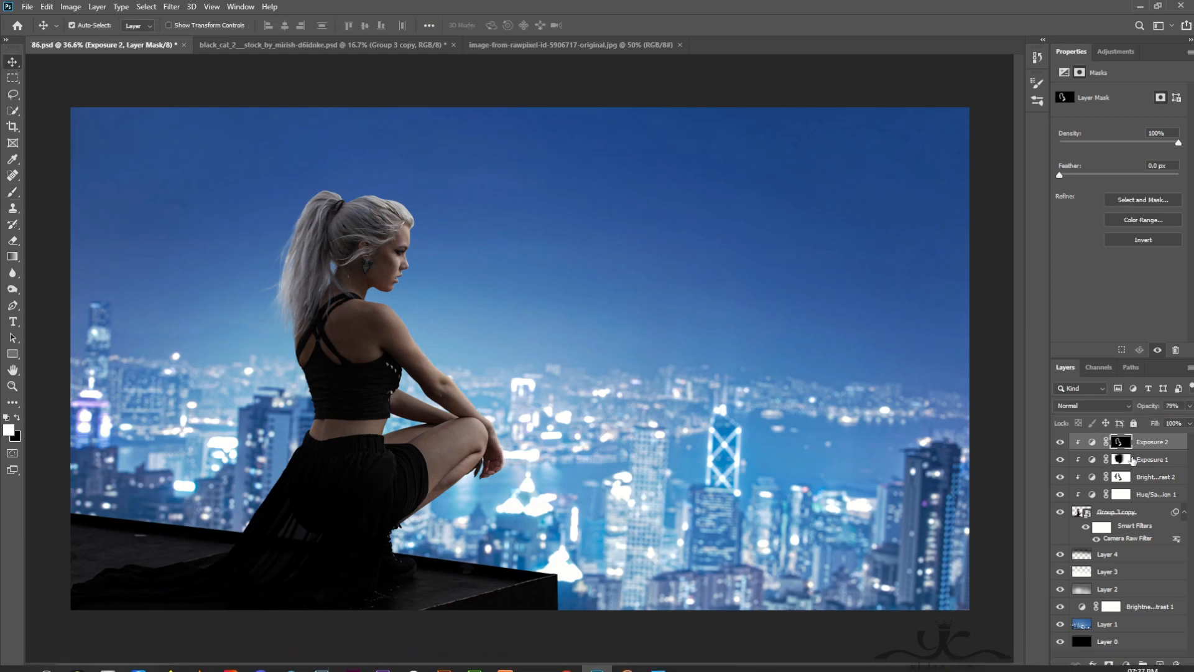
left_click(1126, 664)
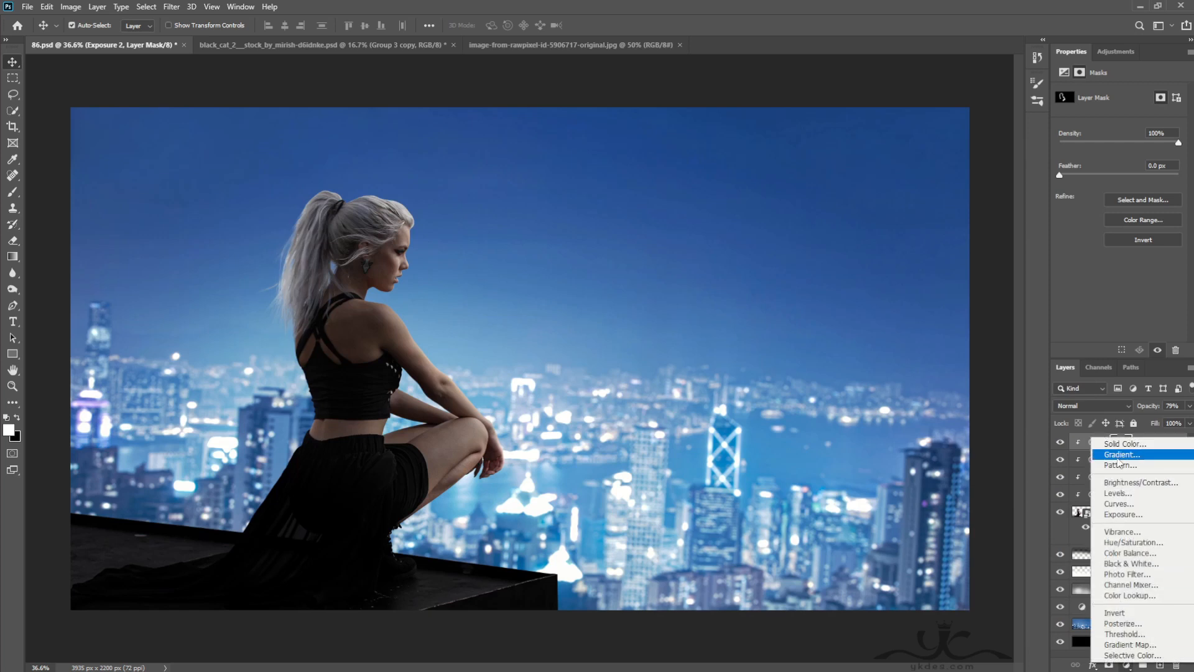
left_click(1070, 515)
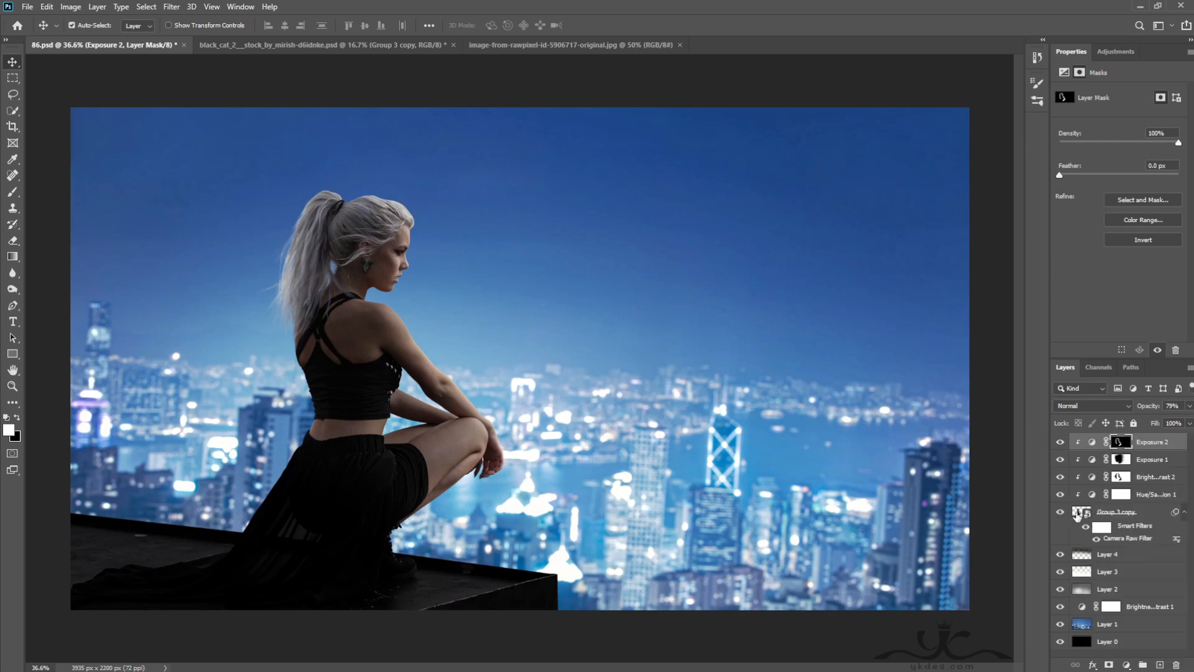
left_click(1148, 517)
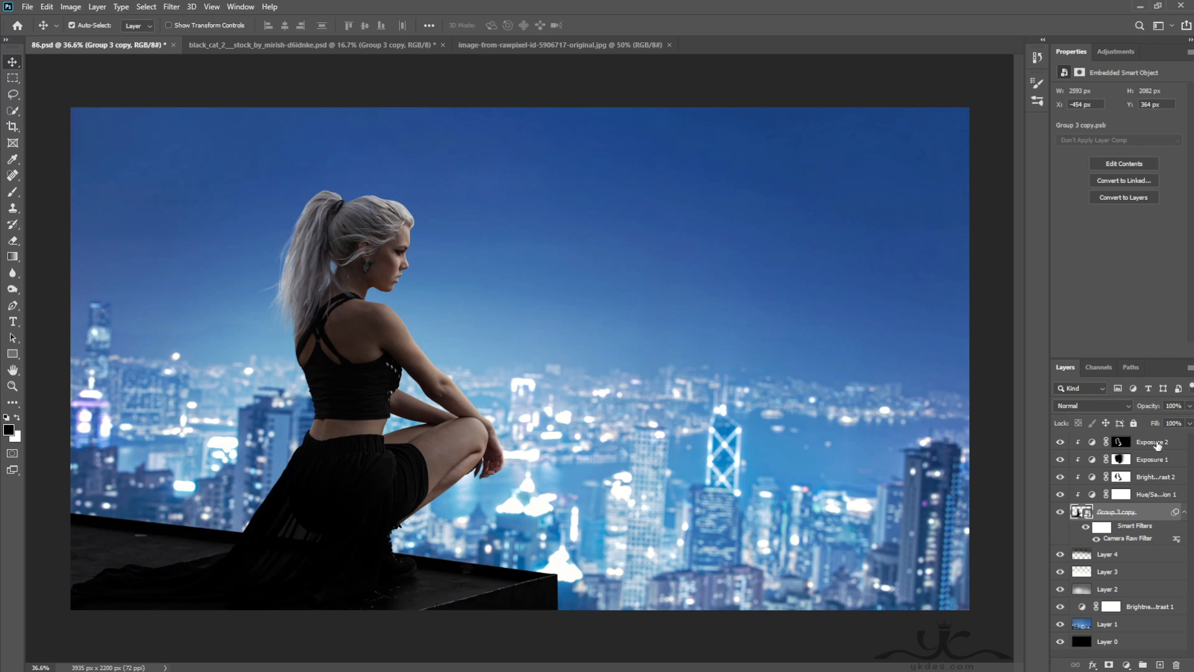
Add a black-to-transparent Gradient Fill layer above Exposure 2, with Radial style and reversed direction
left_click(1157, 443)
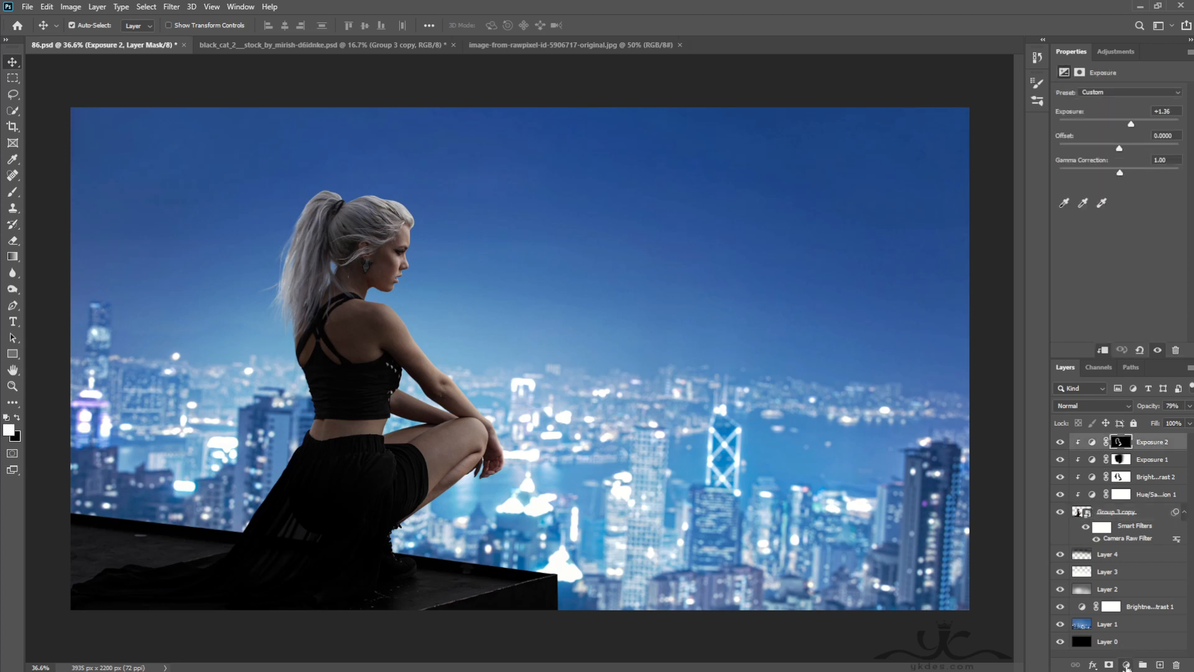
left_click(1127, 666)
left_click(1119, 463)
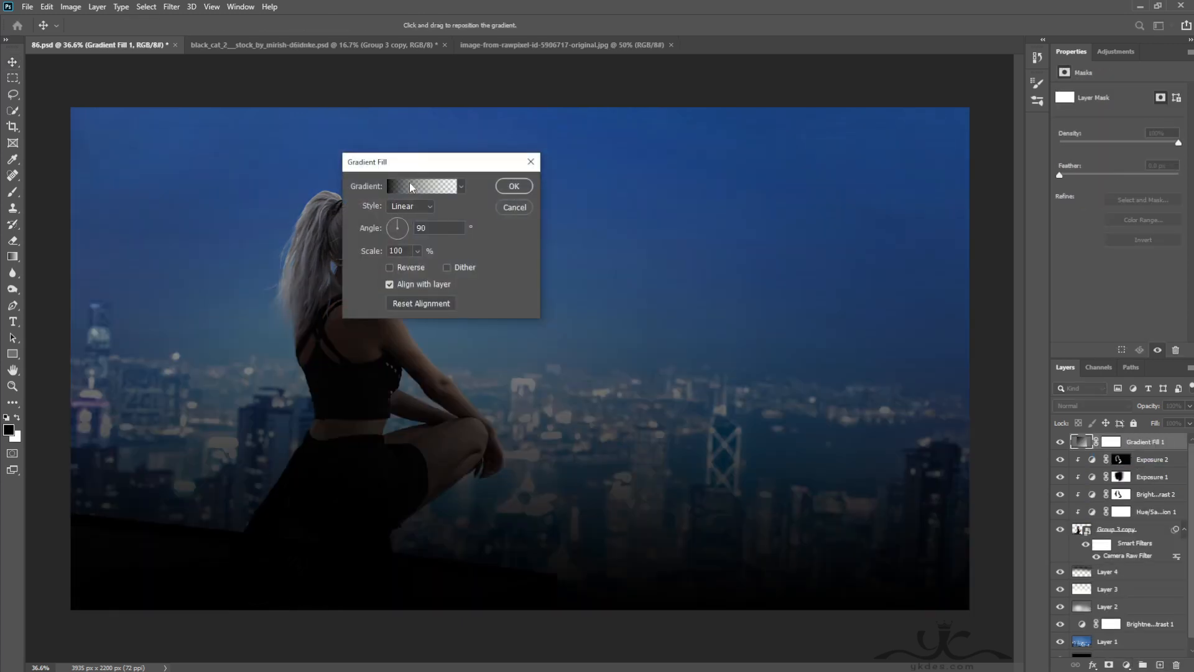
left_click(418, 206)
left_click(401, 222)
left_click(390, 267)
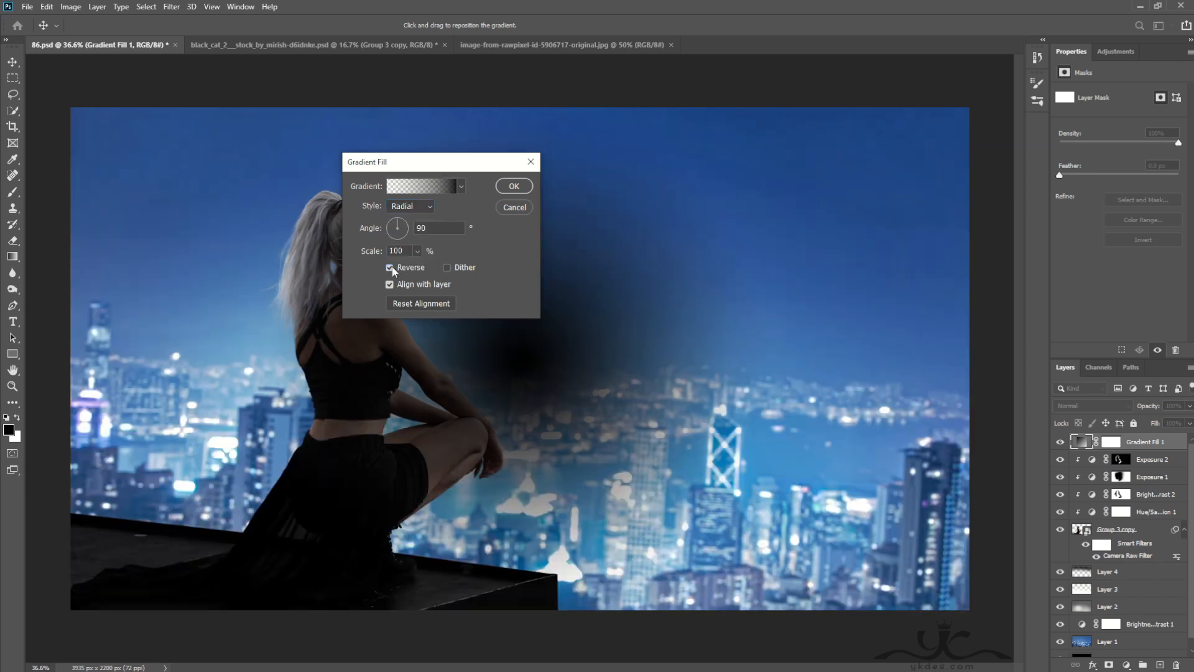
Shift the gradient's centre toward the woman, enlarge its scale into a soft vignette, and compare the image with the fill hidden
left_click_drag(461, 403, 375, 377)
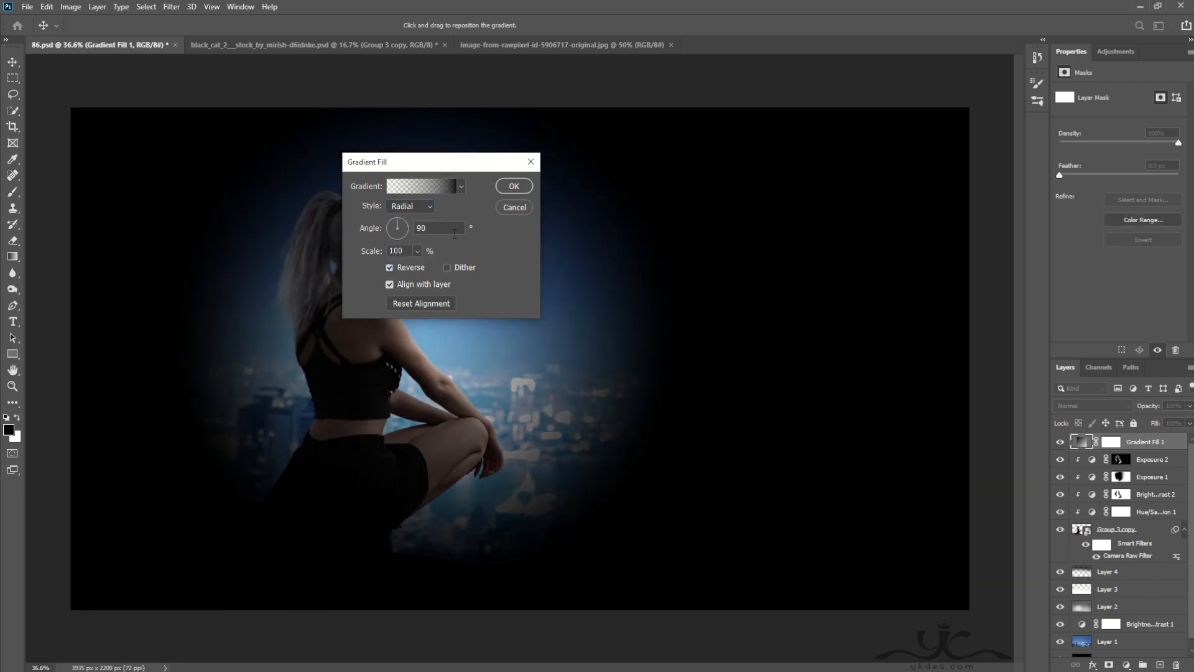
double_click(416, 251)
left_click_drag(434, 267, 448, 268)
left_click(514, 186)
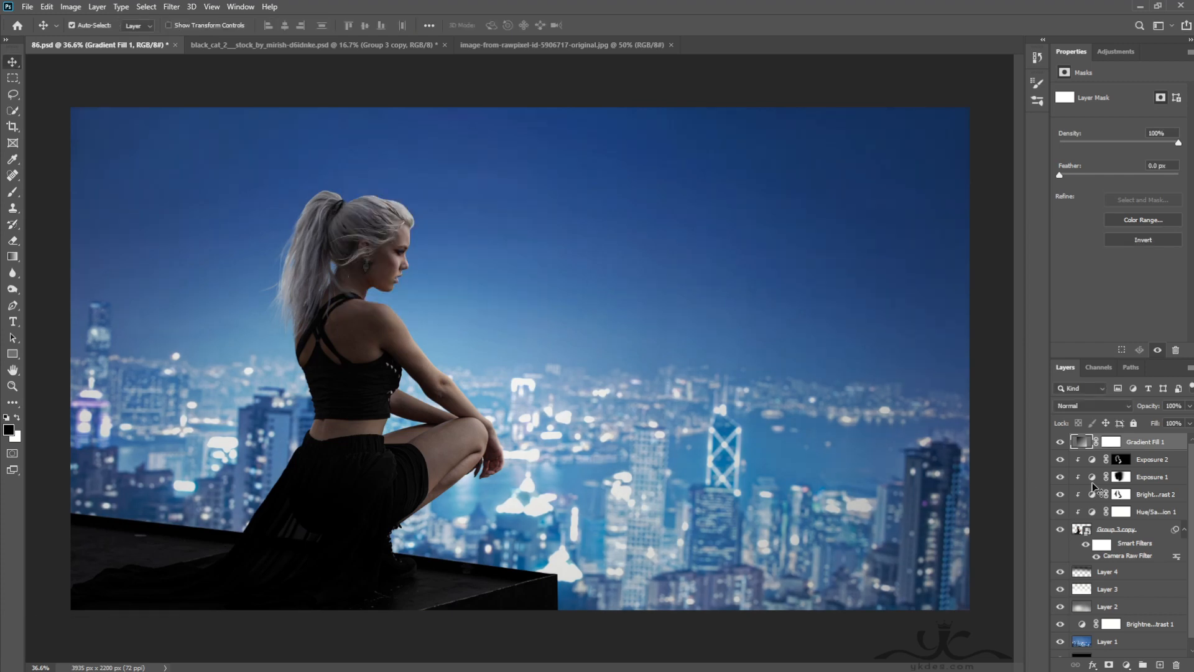
left_click(1061, 441)
left_click(1061, 441)
left_click(1060, 442)
left_click(1059, 443)
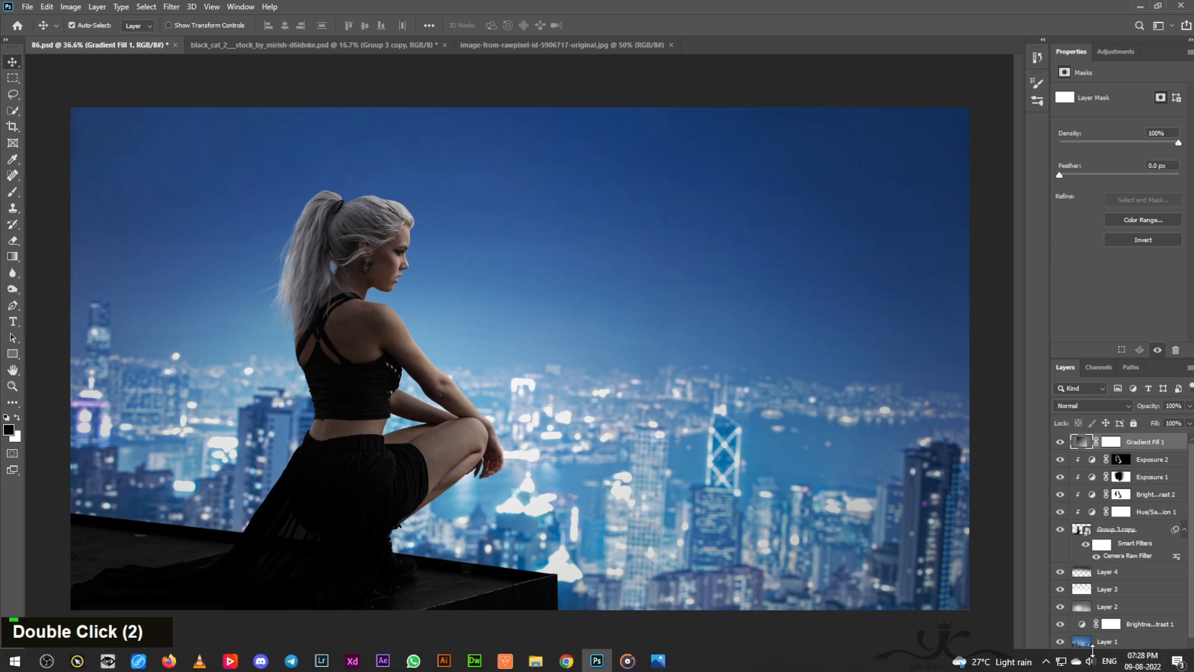
Add a Curves adjustment above the gradient fill, lifting the black point to output 25 and setting a midpoint at input 135, output 130
left_click(1126, 665)
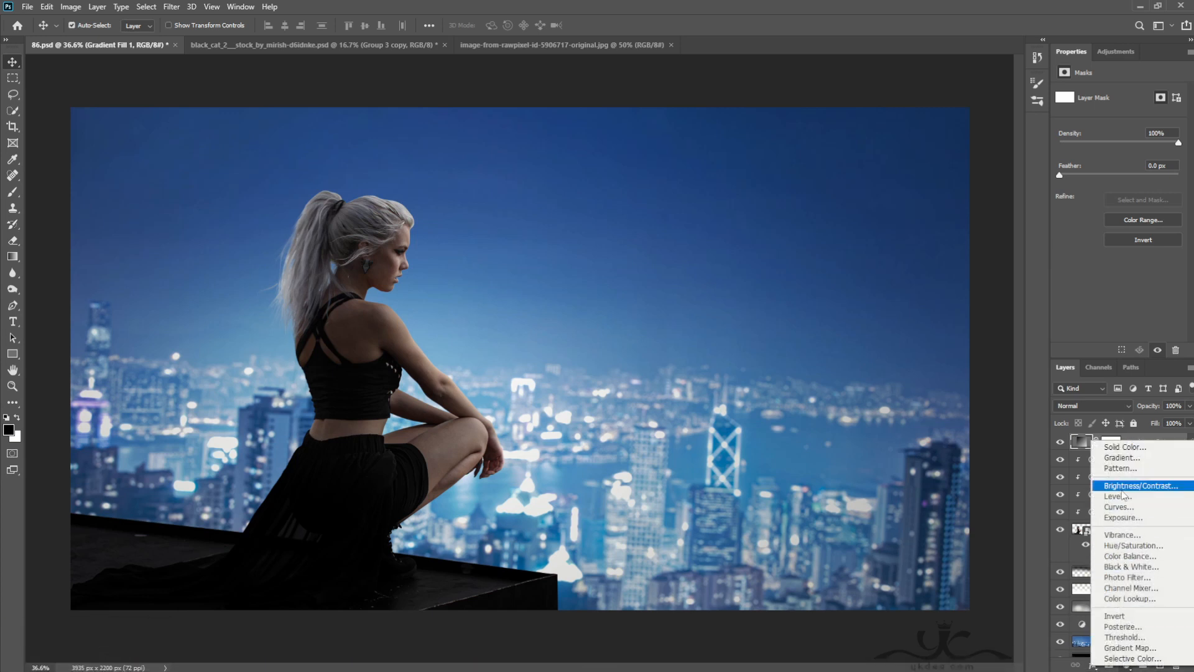
left_click(1118, 506)
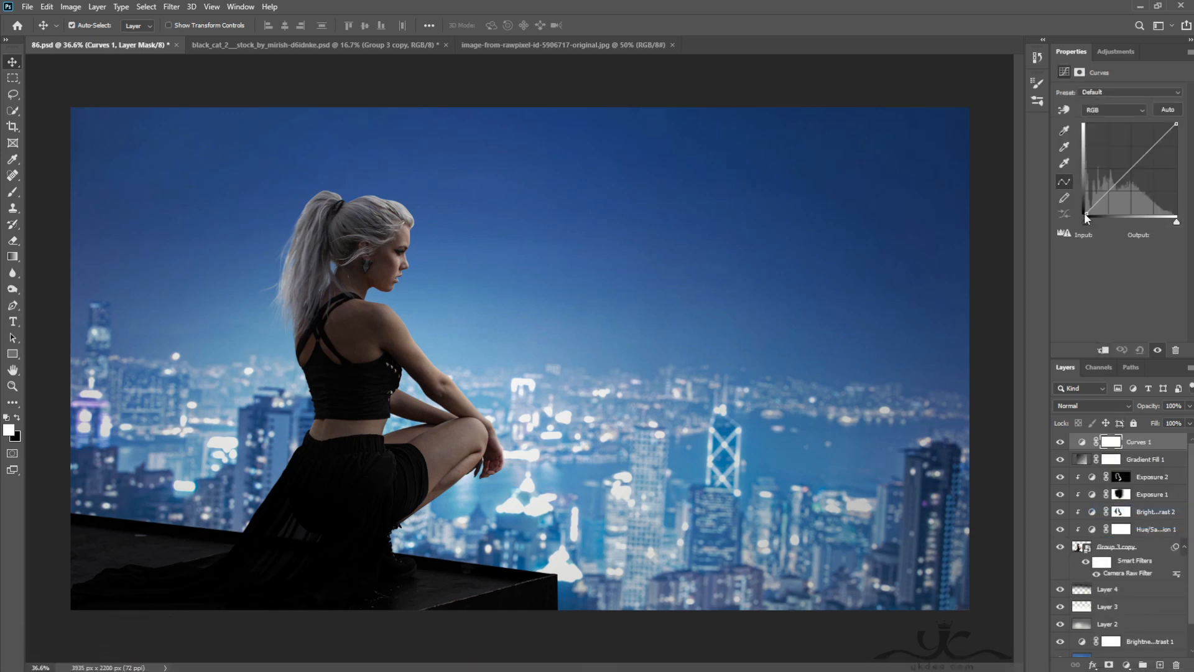
left_click_drag(1085, 214, 1076, 203)
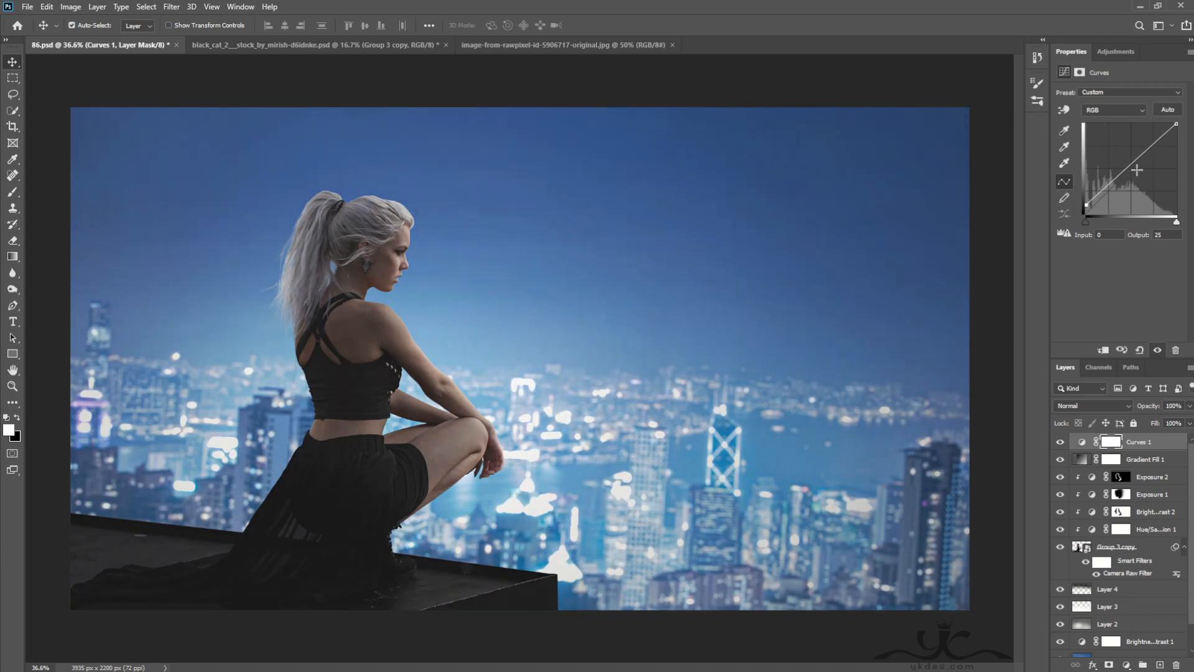
left_click_drag(1135, 161, 1134, 168)
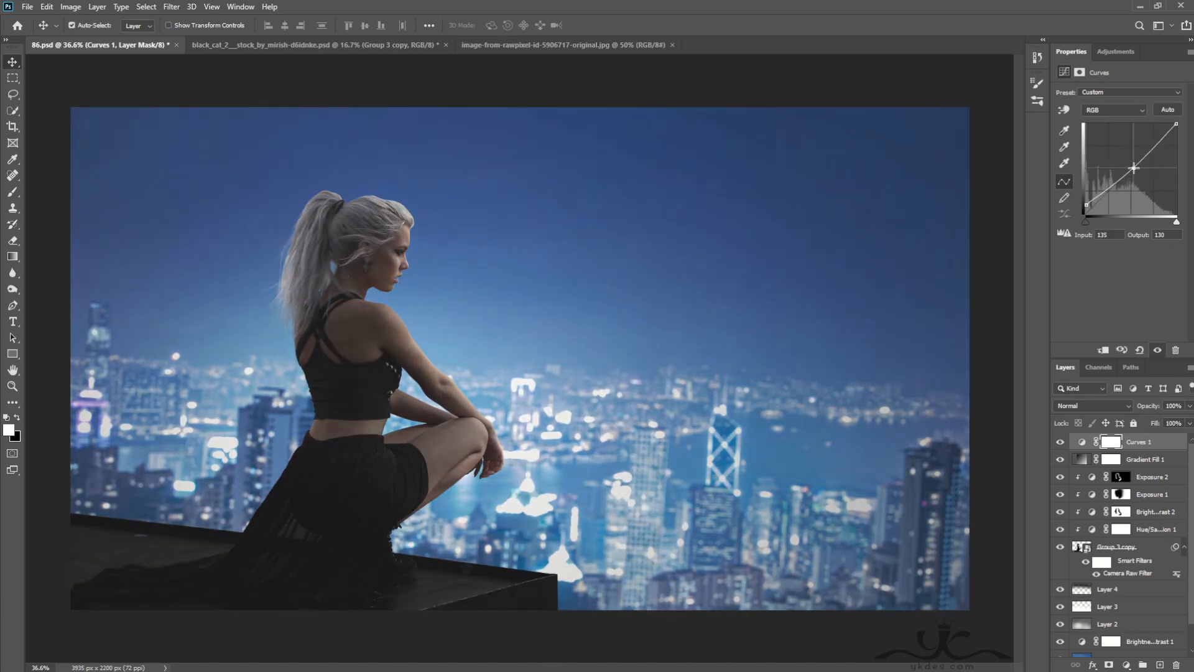
Reduce the Curves layer's opacity to 39%, comparing the image with the layer hidden
left_click(1189, 408)
left_click_drag(1187, 419, 1166, 421)
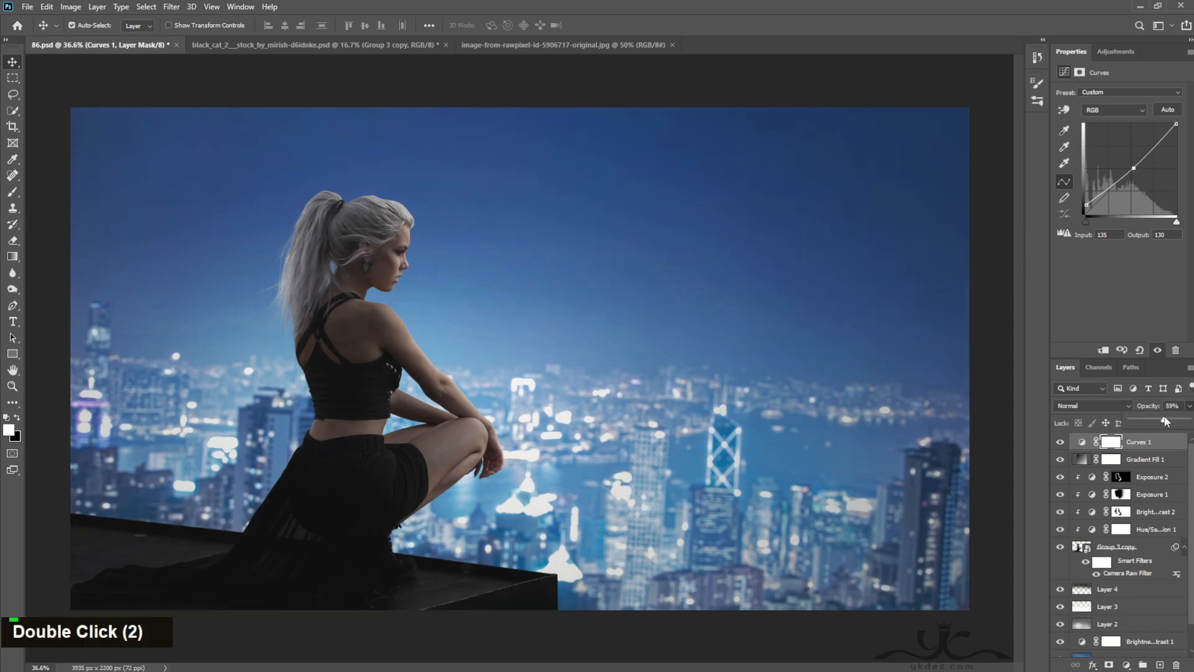
left_click(1061, 443)
left_click(1060, 443)
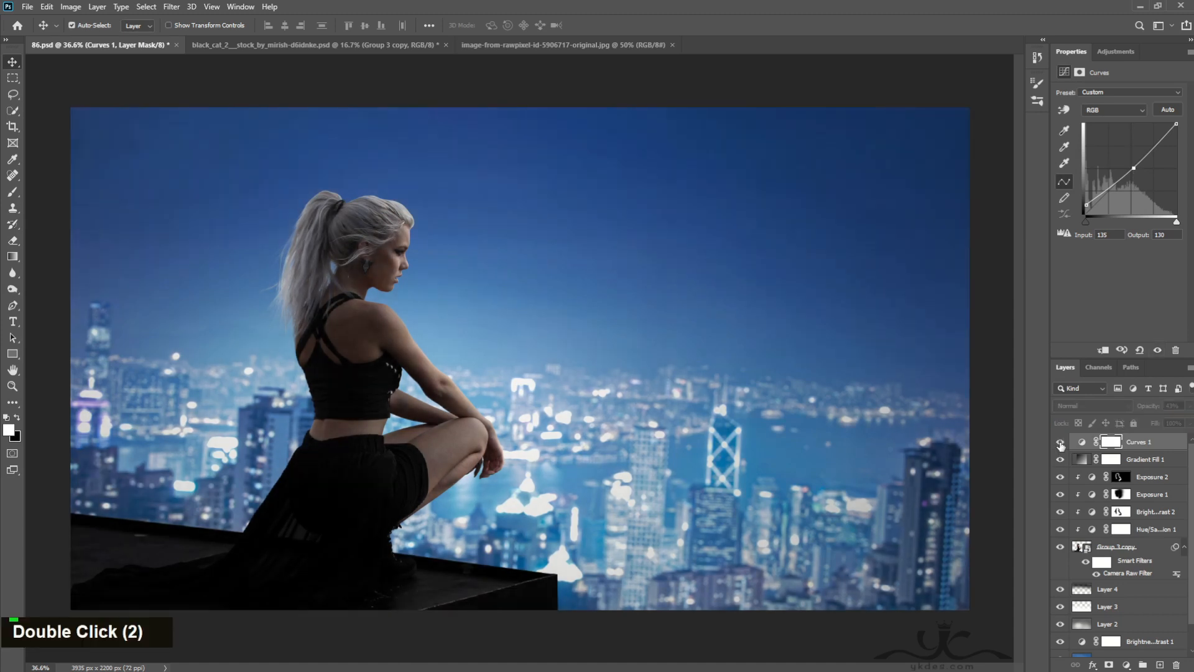
left_click(1060, 443)
left_click(1060, 442)
left_click(1061, 443)
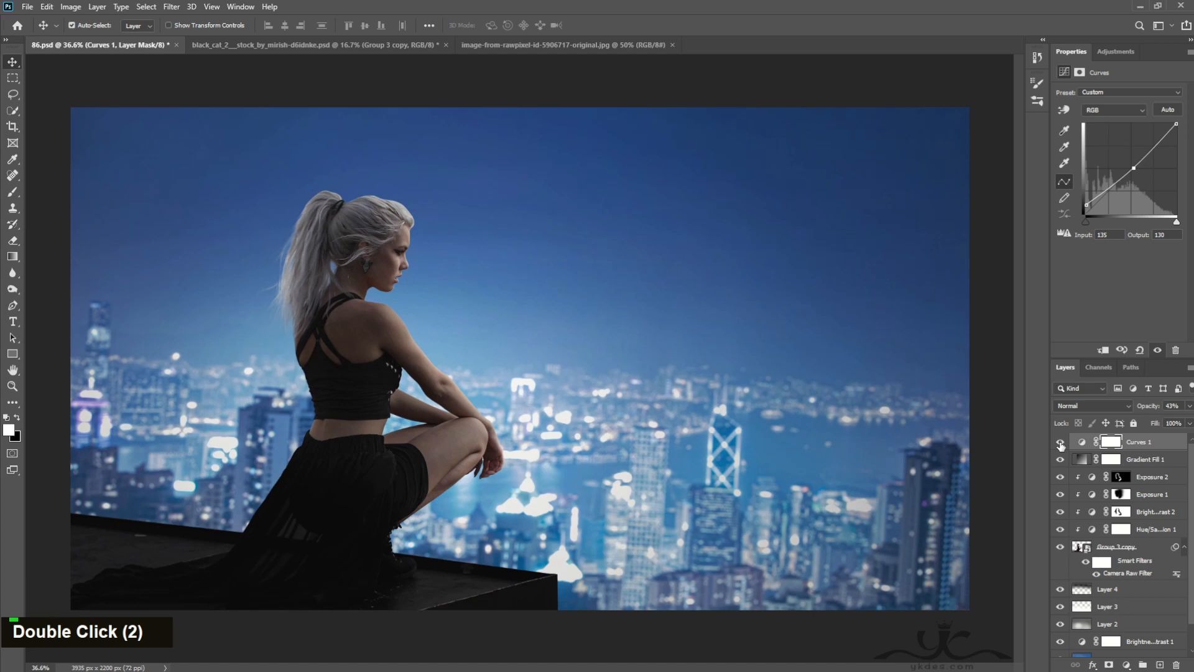
left_click(1189, 405)
left_click_drag(1157, 421, 1154, 422)
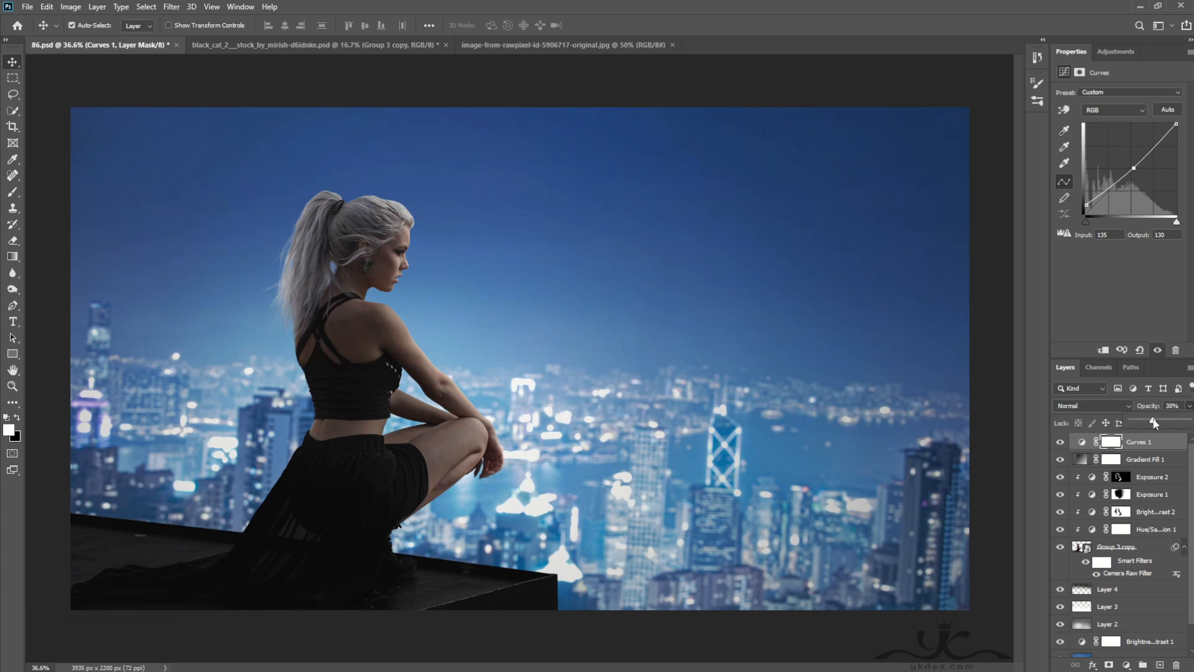
Stamp all visible layers into a new top layer and open it in the Topaz Detail 3 filter, skipping the introduction
left_click(1159, 665)
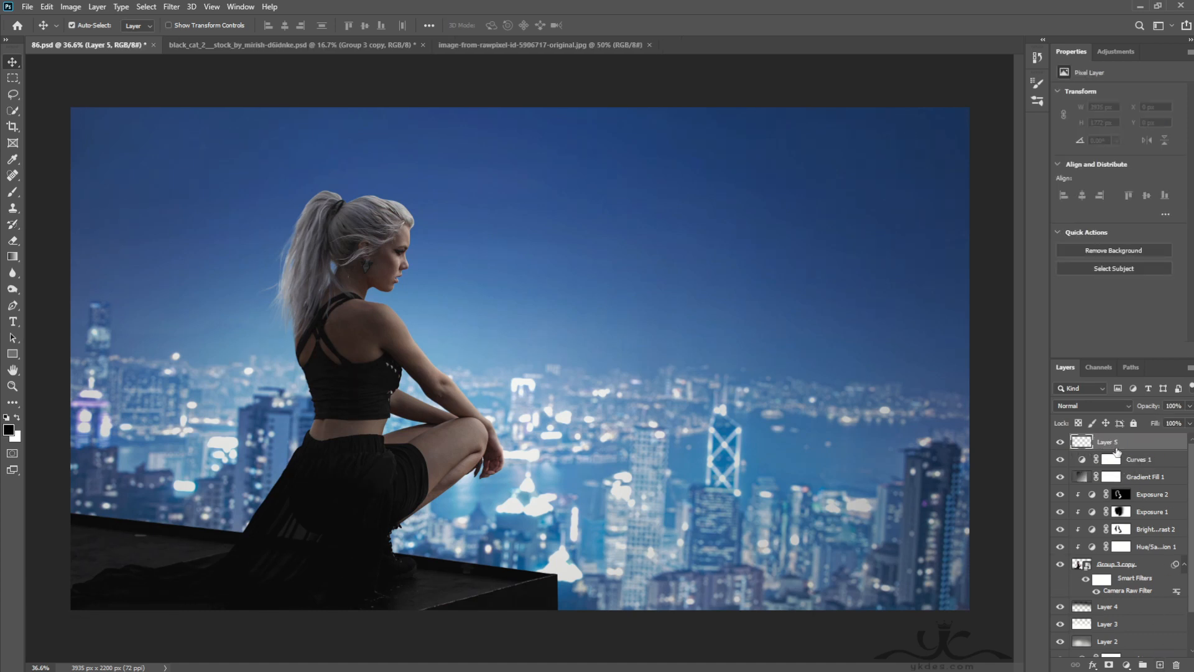
key("ctrl+alt+shift+e")
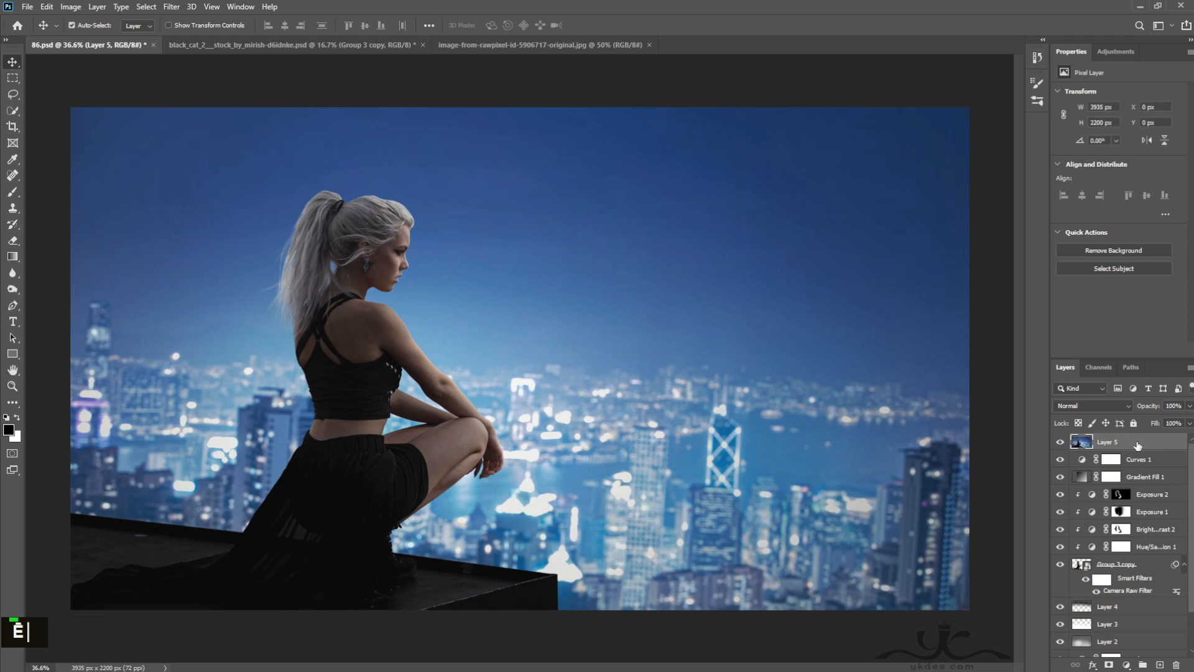
left_click(165, 9)
mouse_move(189, 285)
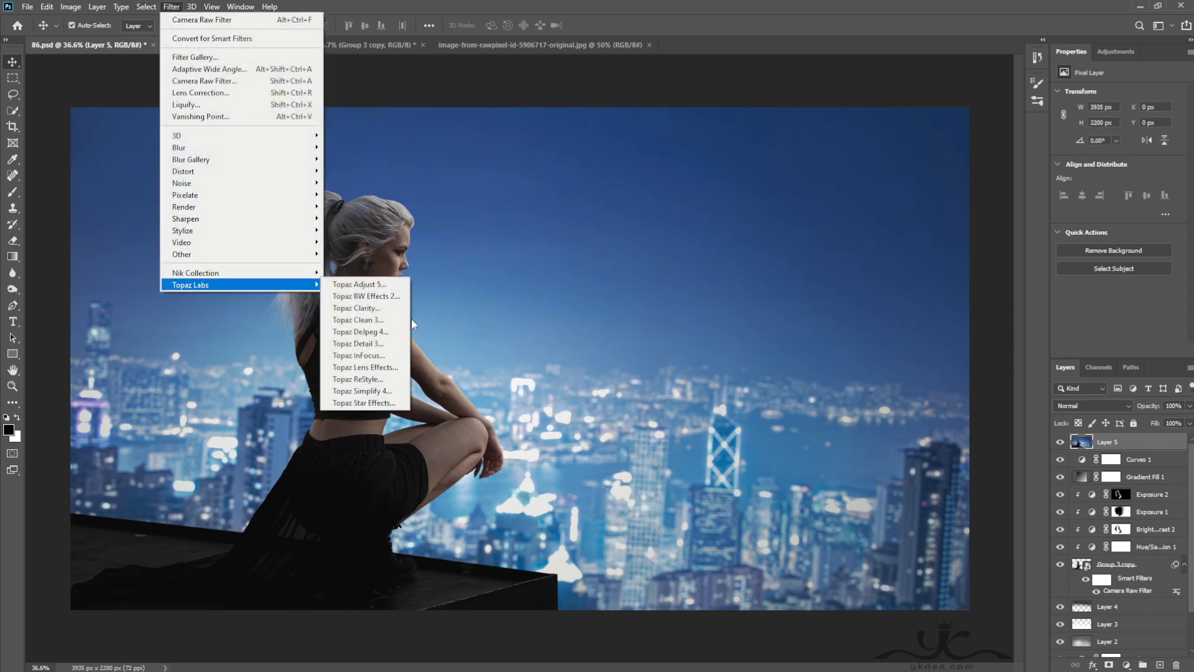
left_click(377, 344)
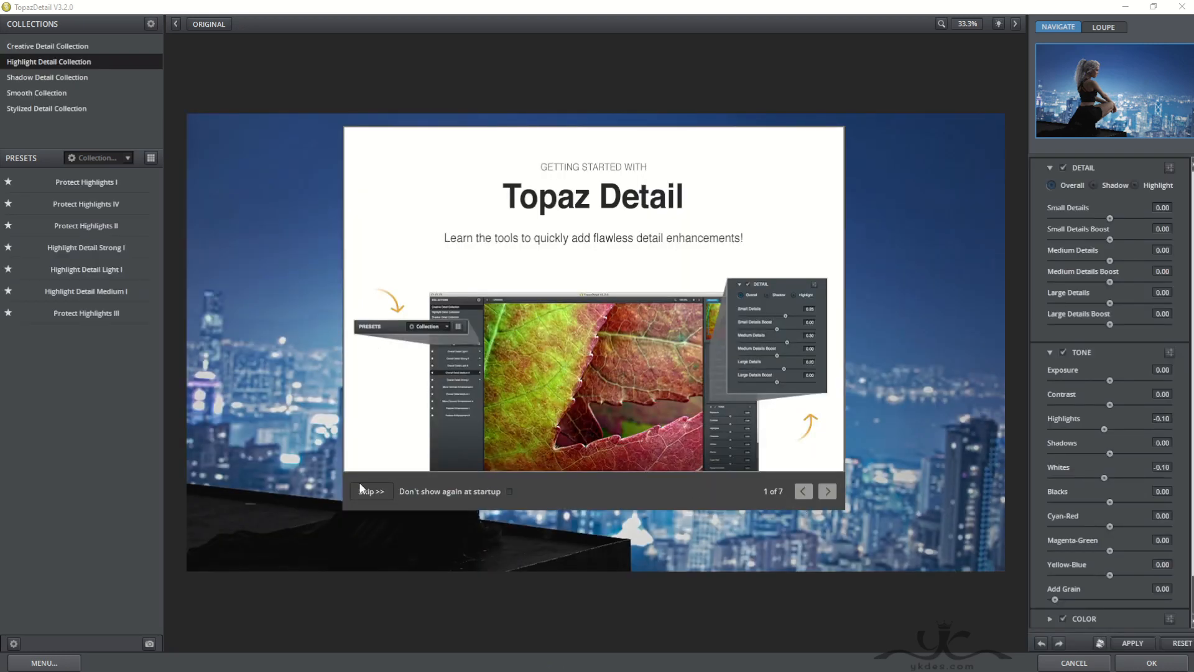
left_click(362, 490)
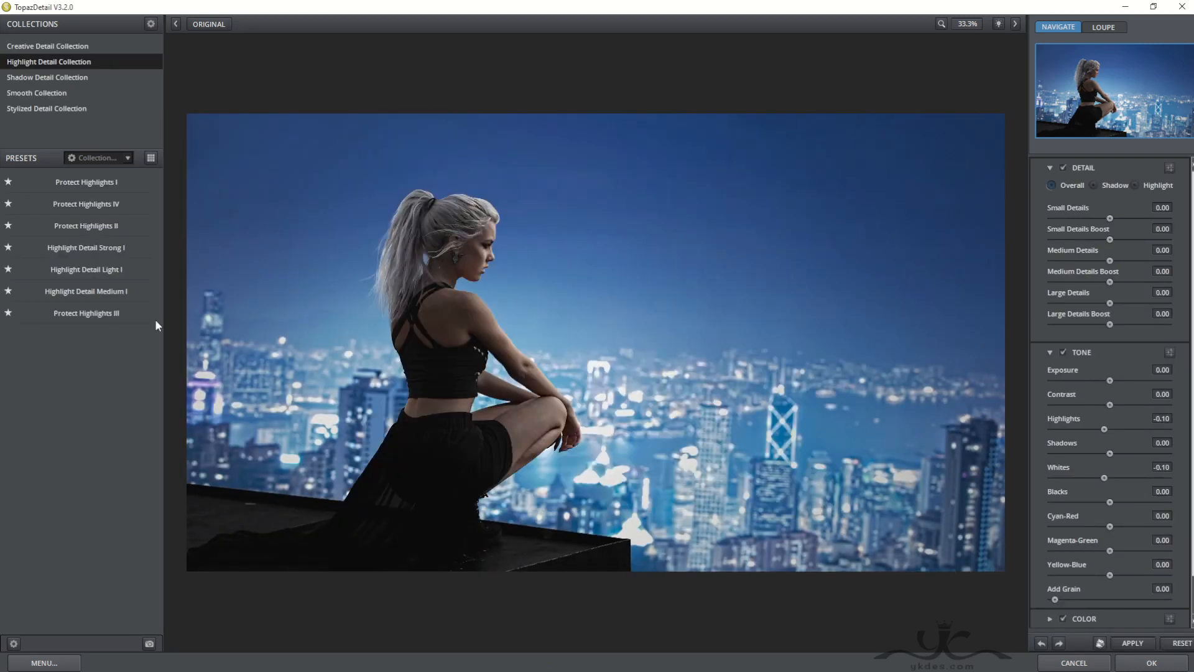
Apply the Protect Highlights II preset to the stamped layer, then compare the image with that layer hidden
left_click(102, 225)
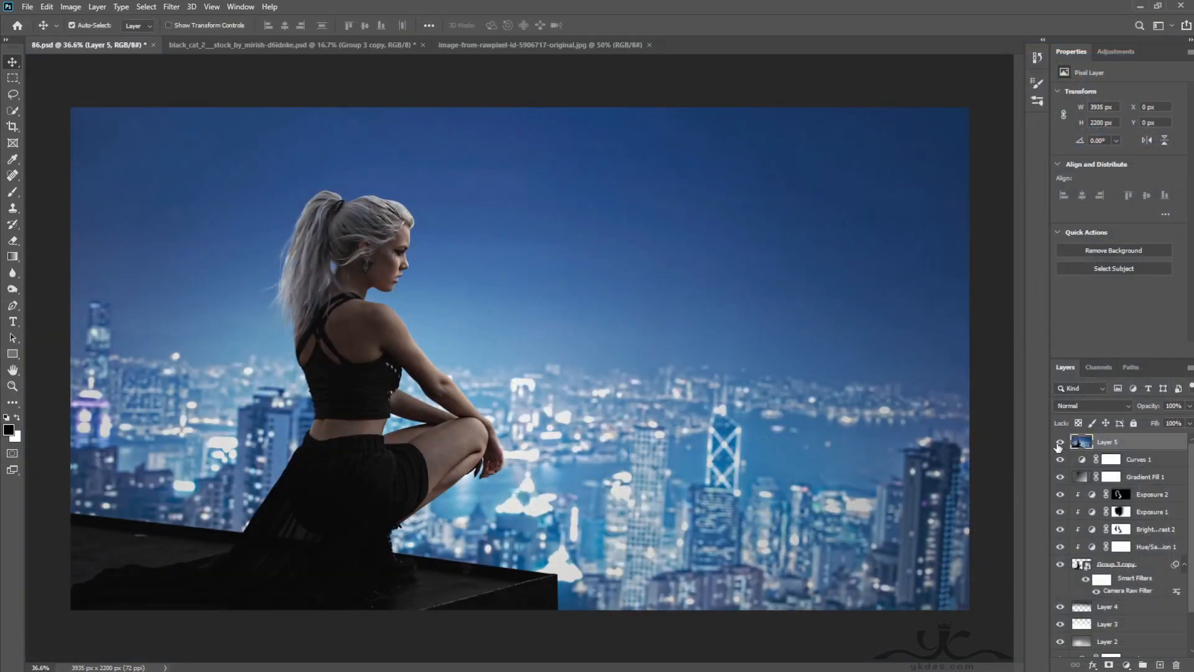
left_click(1059, 443)
left_click(1059, 443)
left_click(1059, 444)
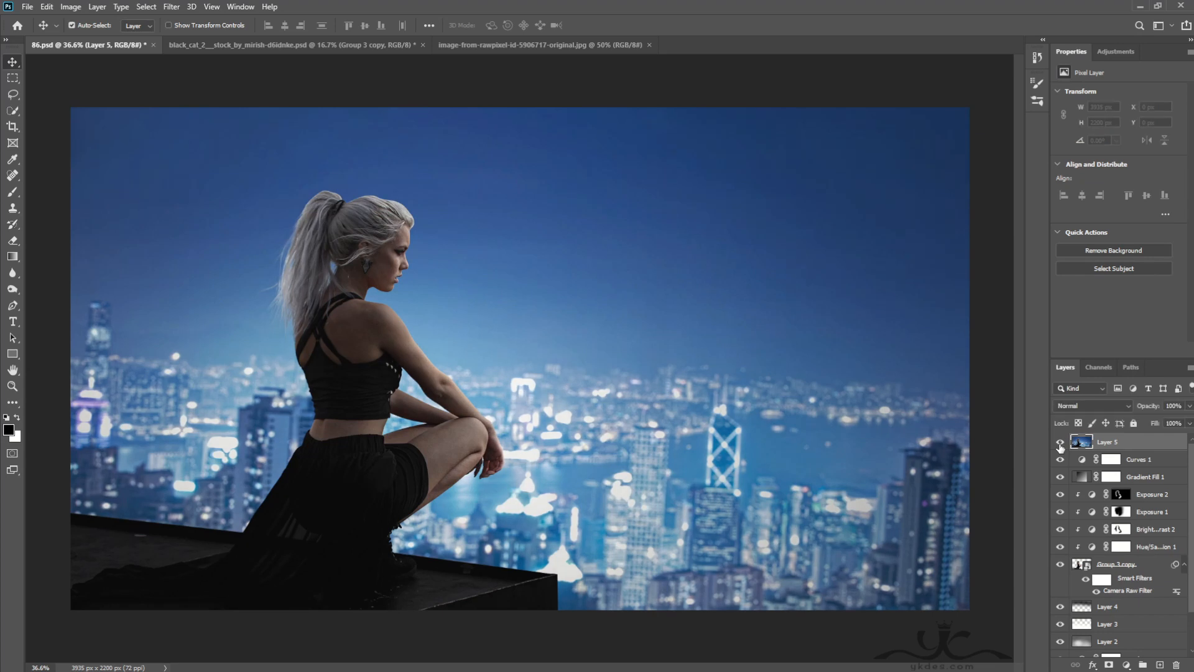
left_click(1059, 444)
left_click(1060, 443)
left_click(1060, 444)
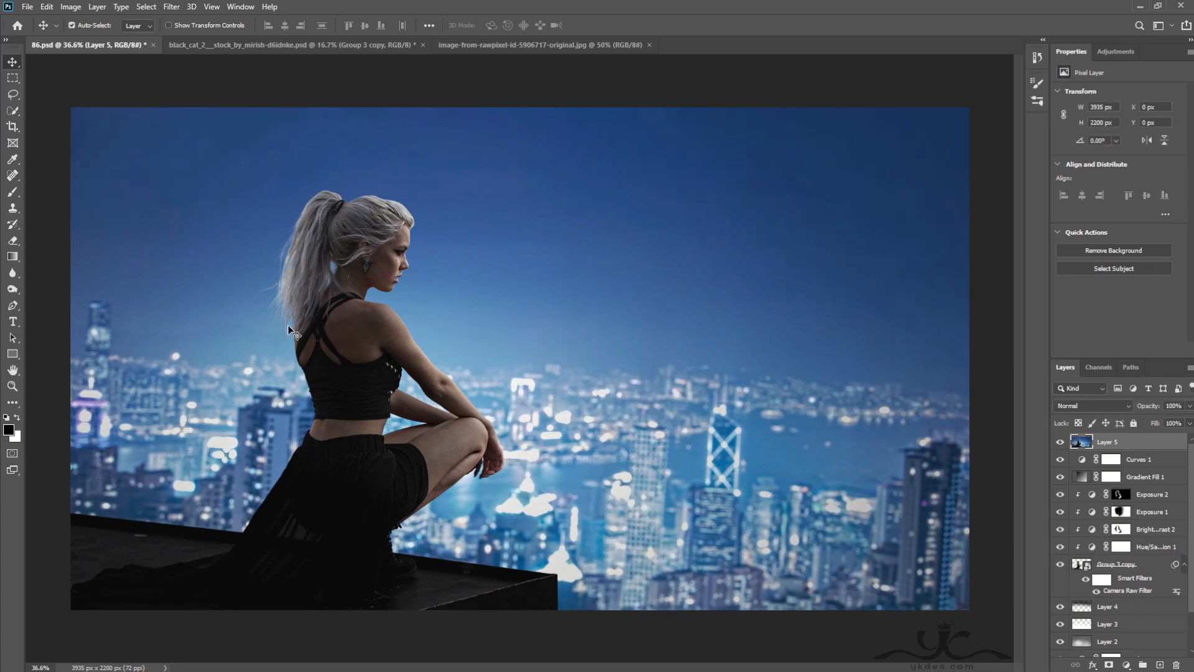
Open the stamped layer in Color Efex Pro 4 and apply Brilliance / Warmth with Saturation 6% and Warmth -10%
left_click(170, 7)
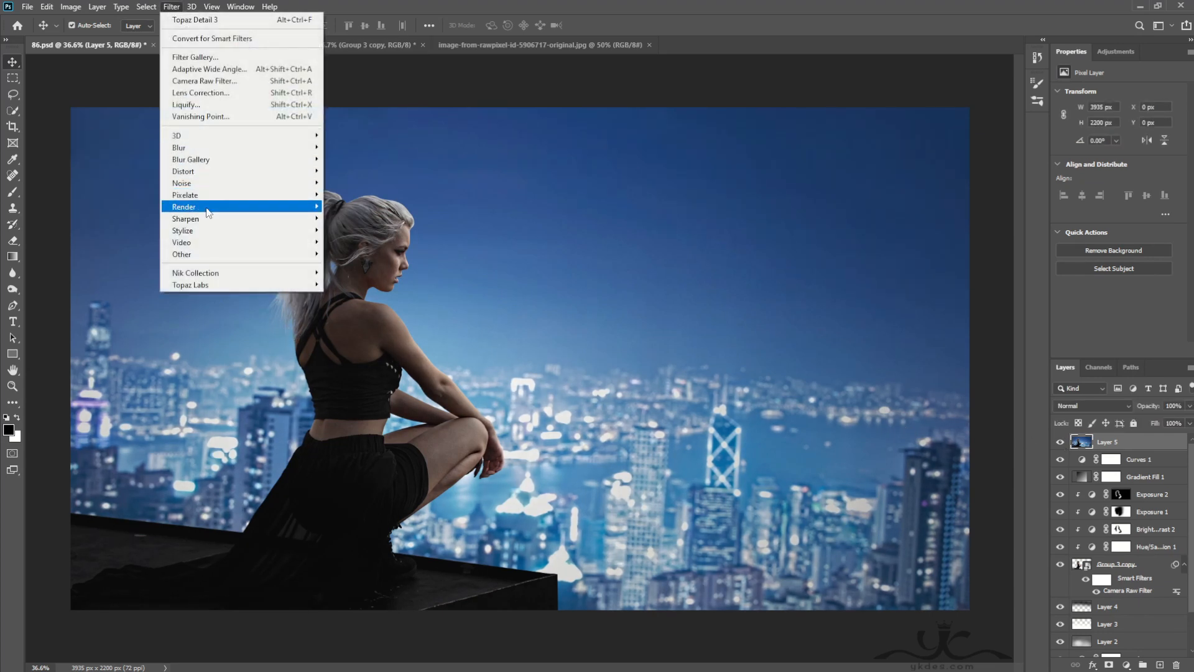
mouse_move(211, 274)
left_click(368, 285)
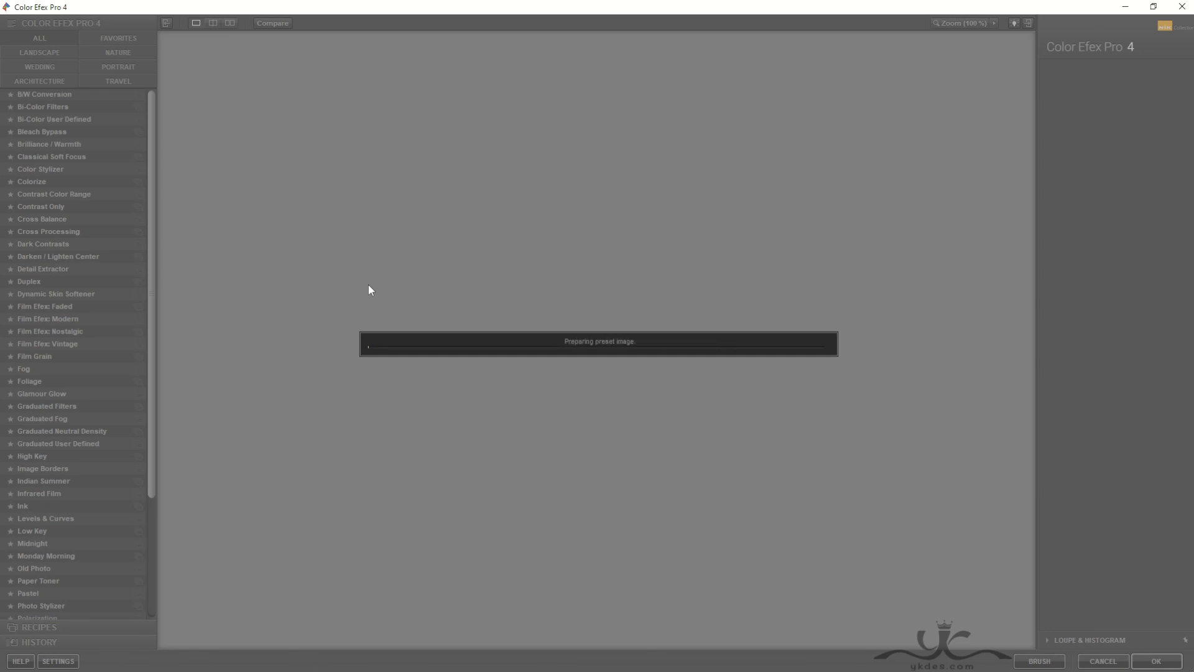
left_click(76, 144)
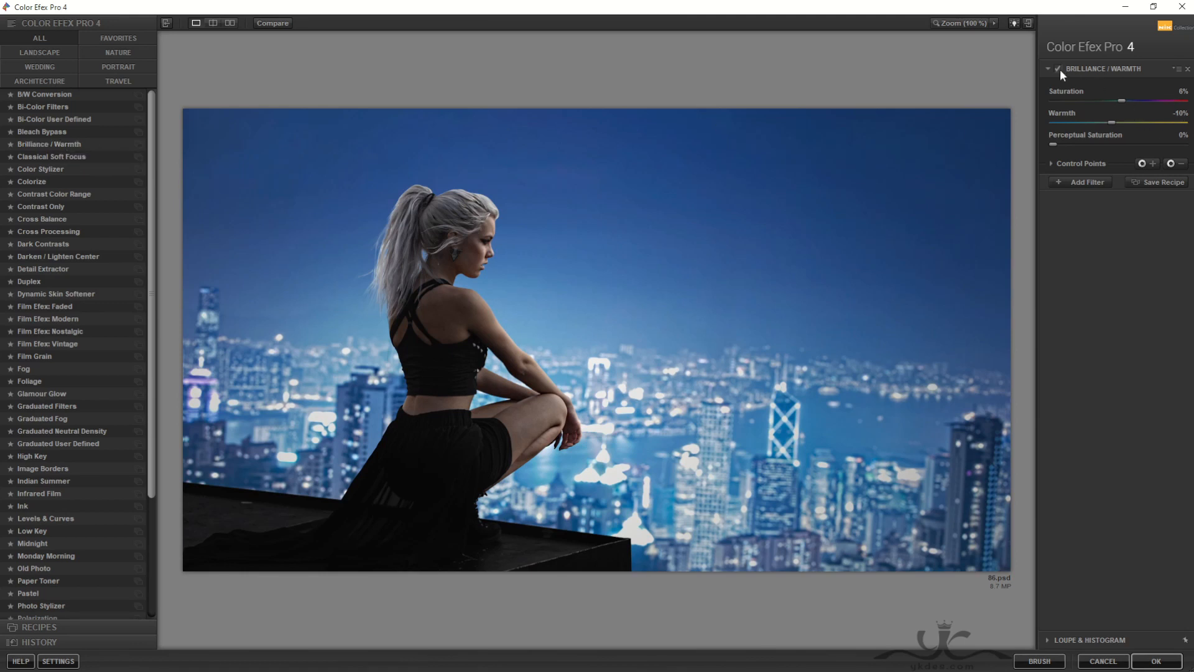
Add a Cross Processing filter to the stack with method B02 and lower its strength to 10%
left_click(1087, 181)
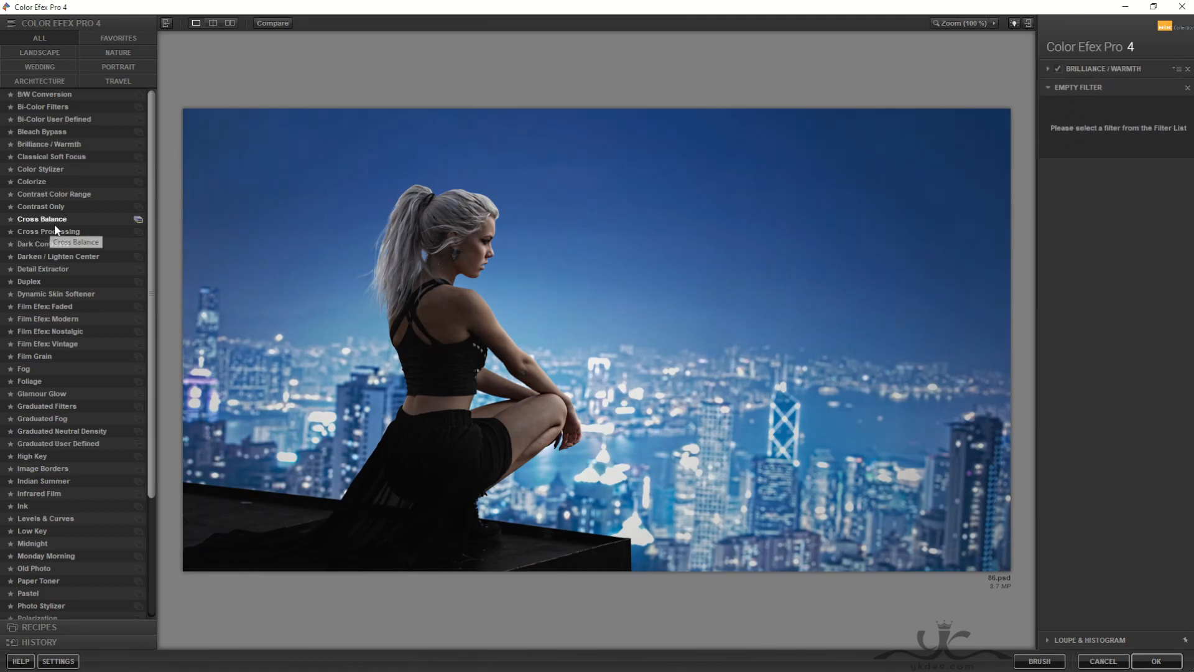
left_click(66, 236)
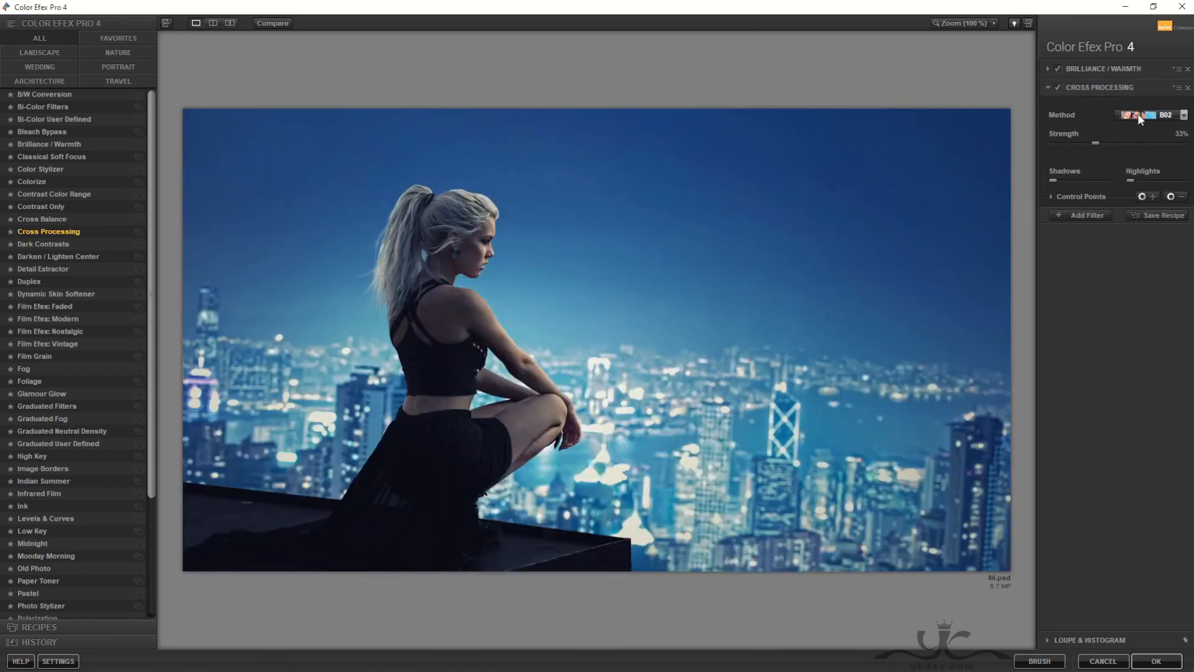
left_click(1140, 117)
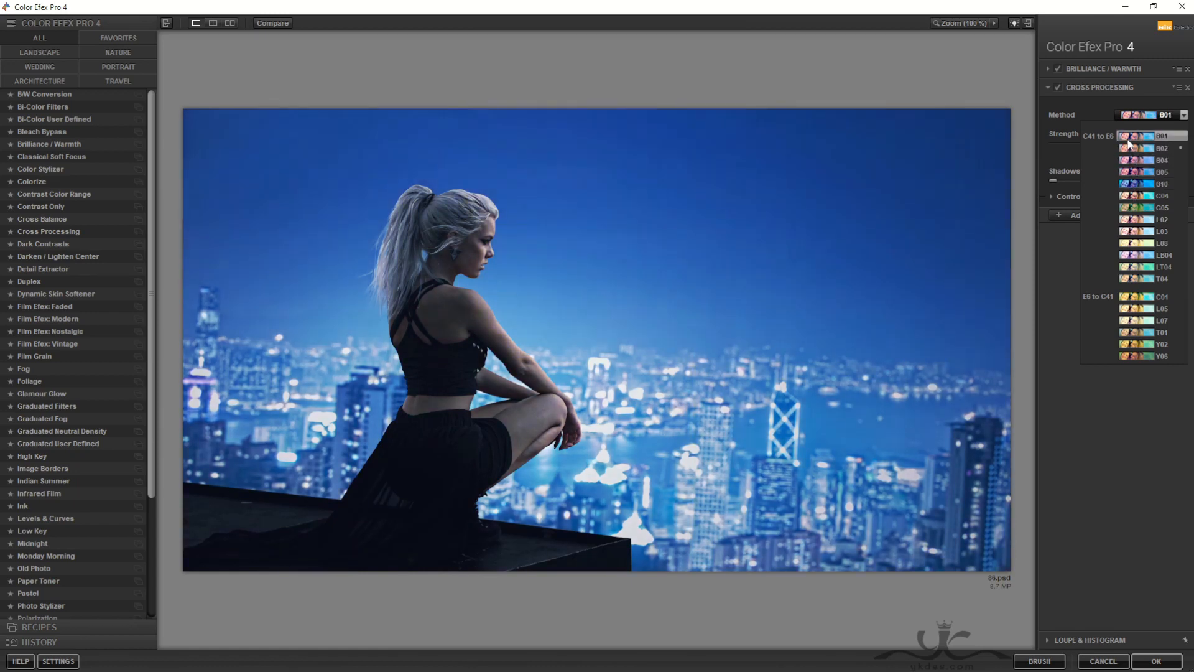
left_click(1129, 149)
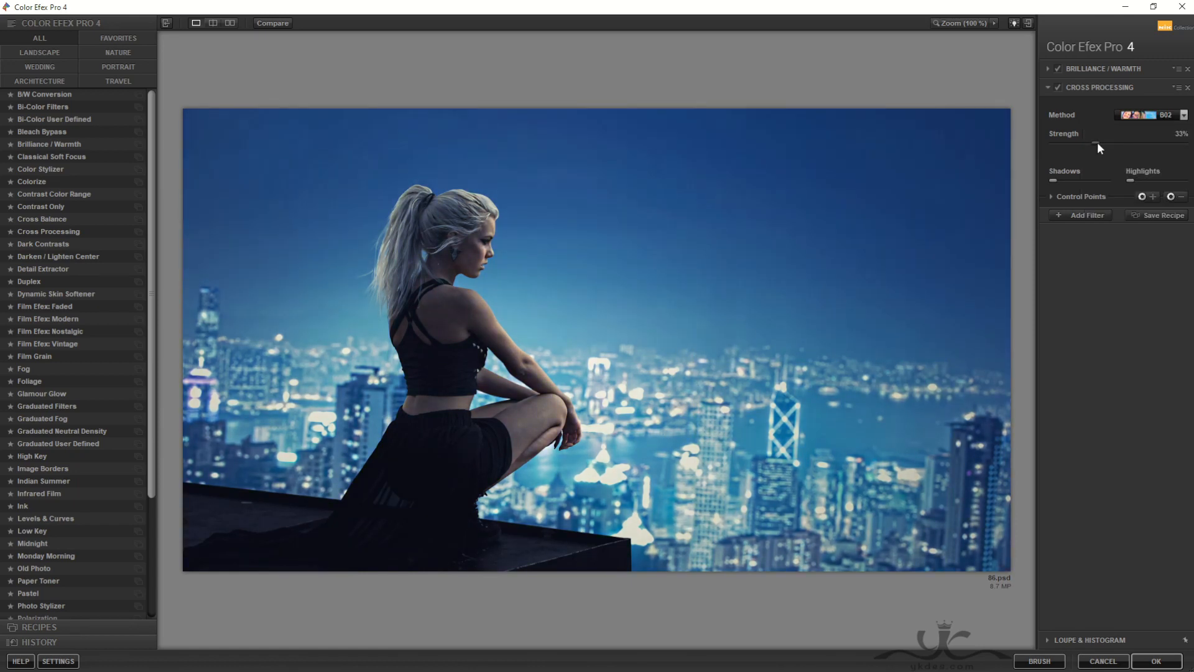
left_click_drag(1097, 148, 1072, 146)
double_click(1134, 116)
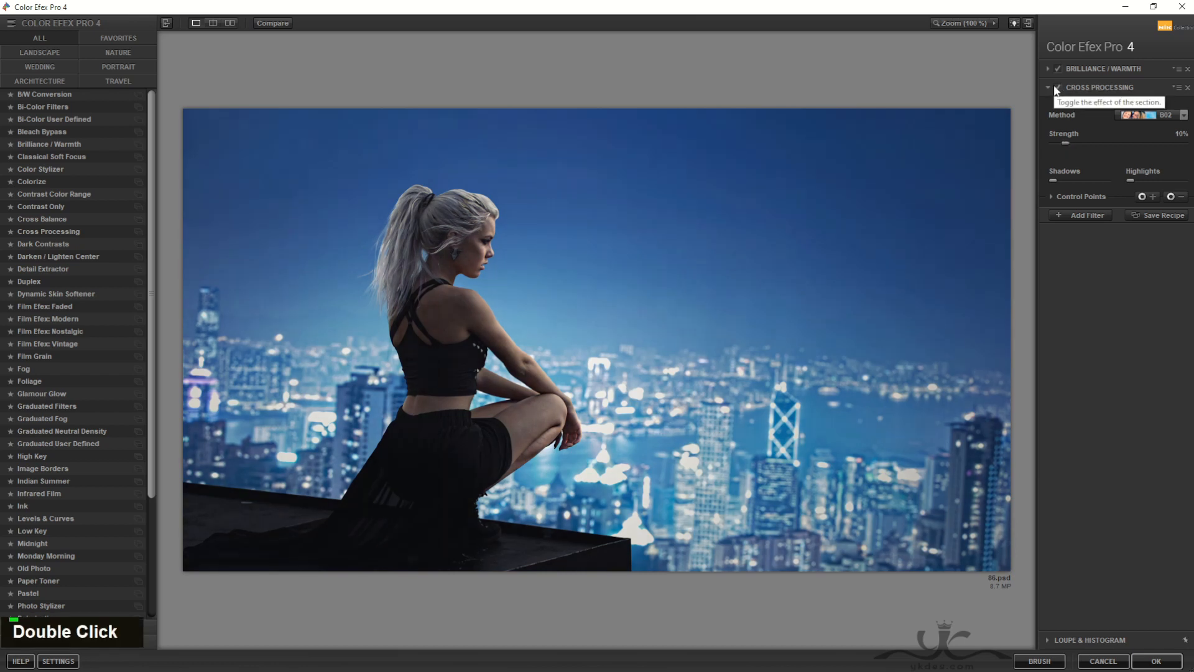
Switch the Cross Processing method to B10 and compare the image with the filter turned off
left_click(1134, 120)
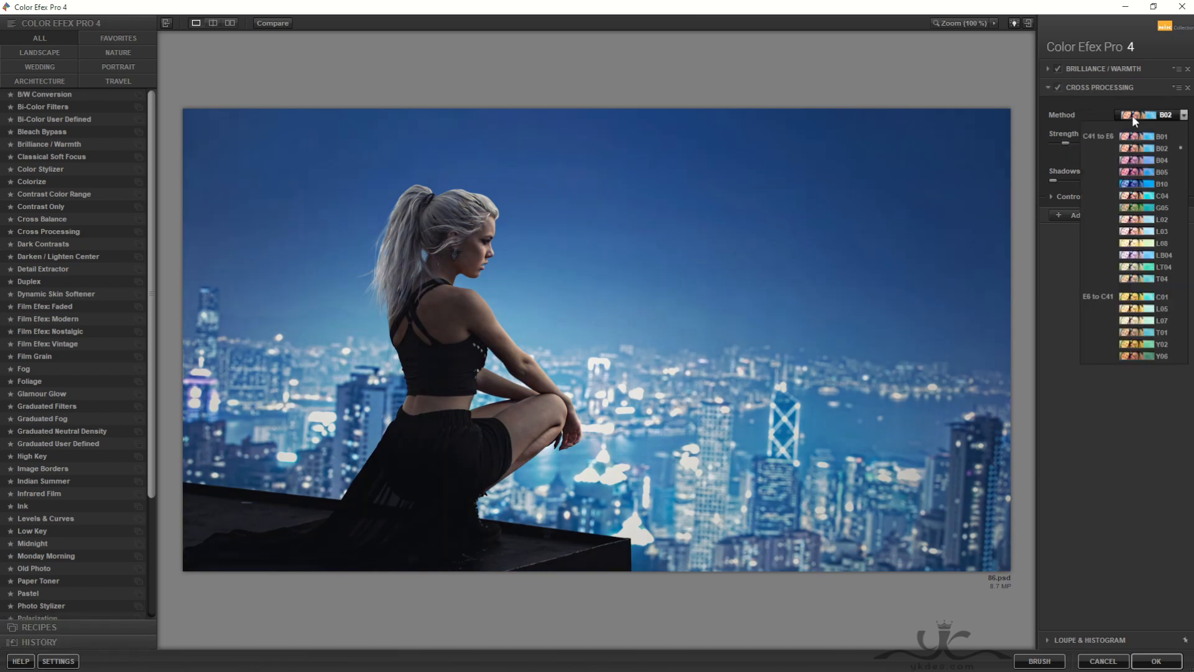
left_click(1141, 184)
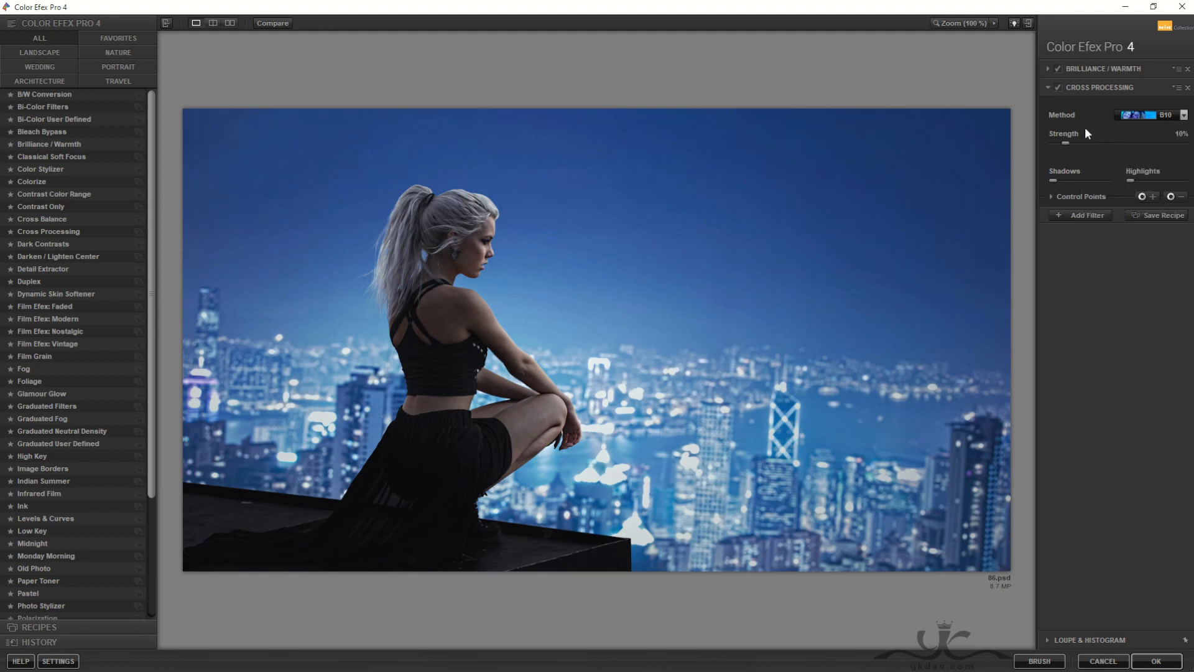
left_click(1057, 88)
double_click(1058, 88)
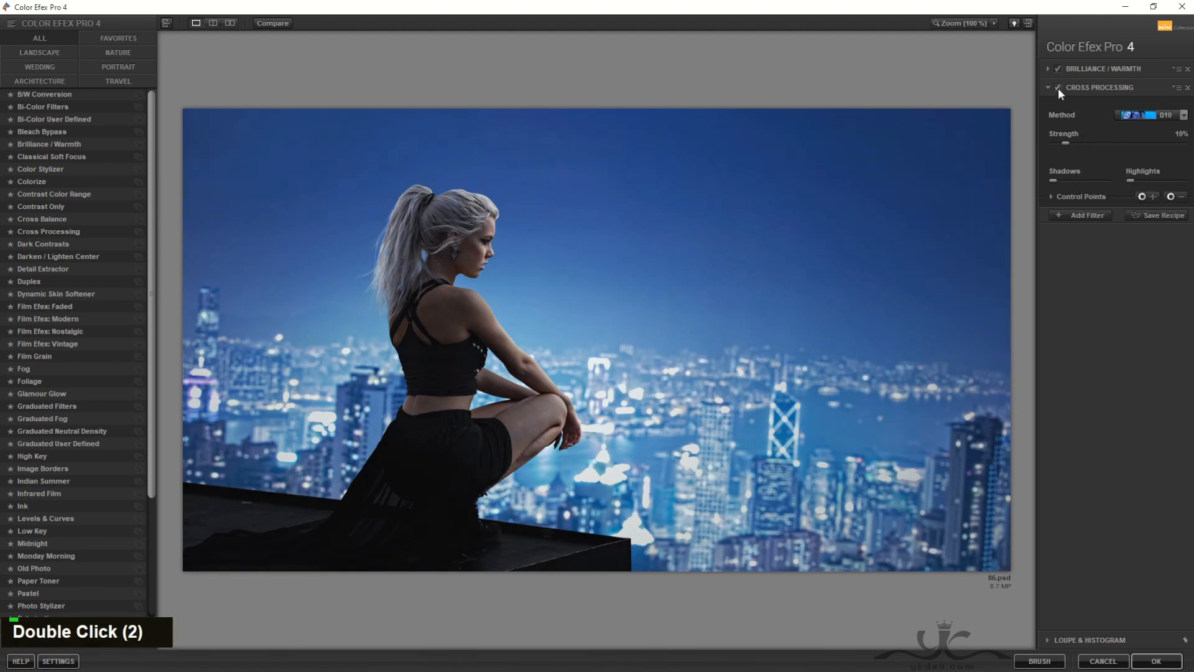
Add a Glamour Glow filter with Glow 6%, Saturation -7% and Glow Warmth -44%, and apply the filter stack to the image
left_click(1079, 214)
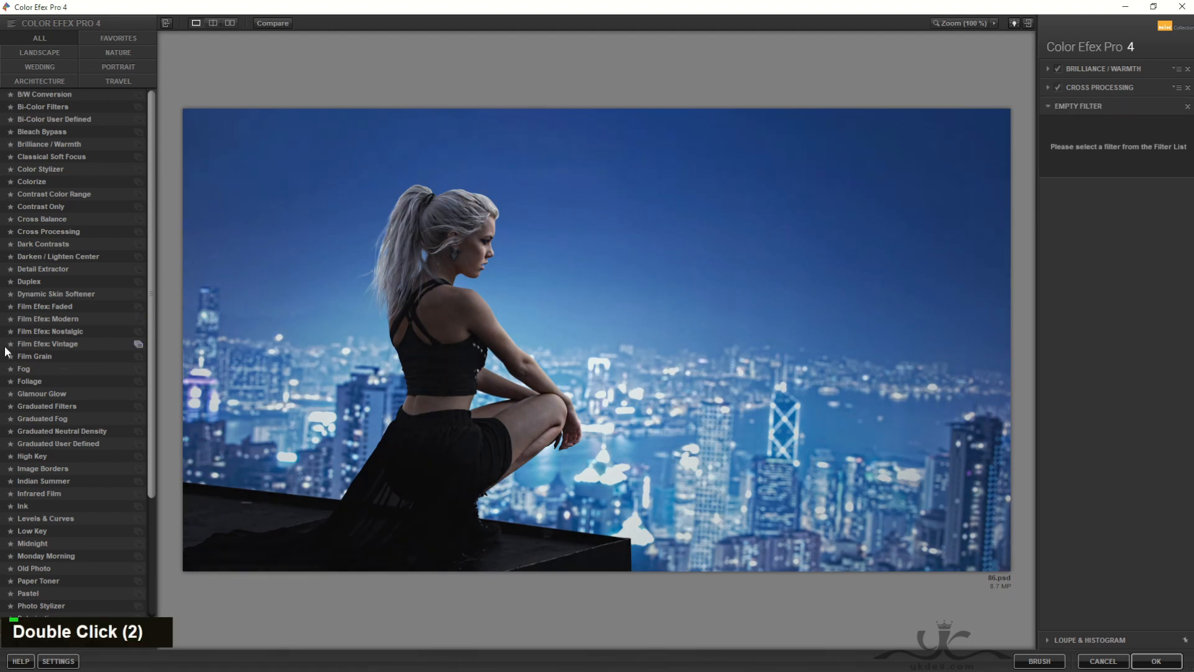
left_click(50, 394)
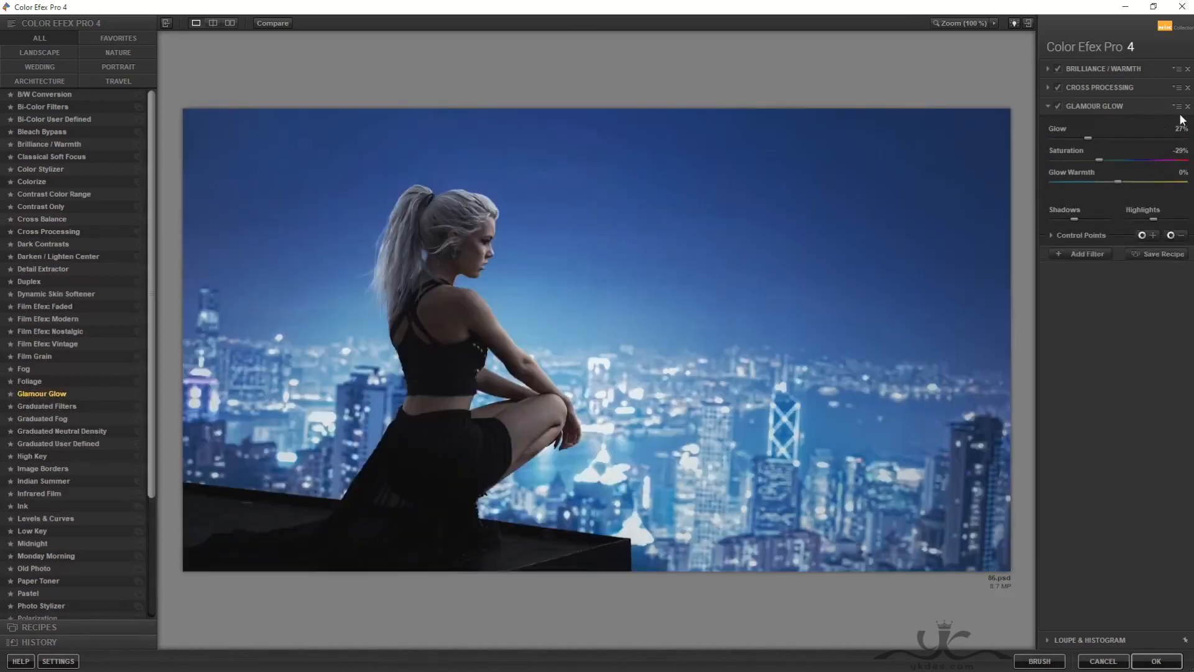
left_click_drag(1114, 181, 1065, 138)
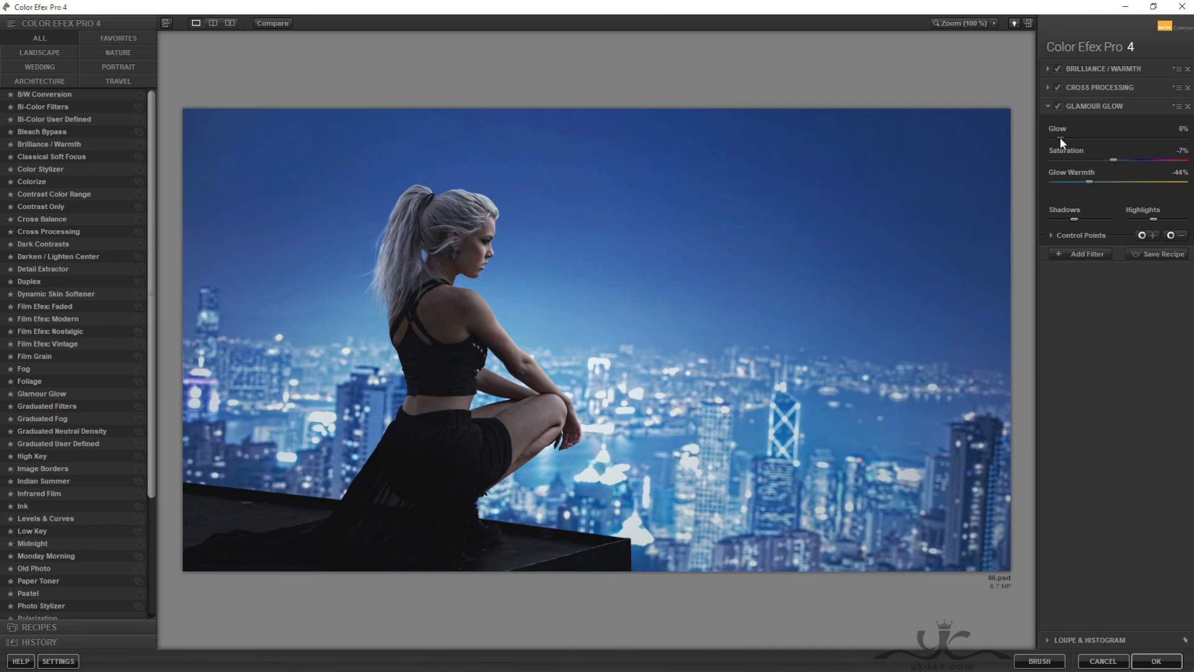
left_click(1072, 252)
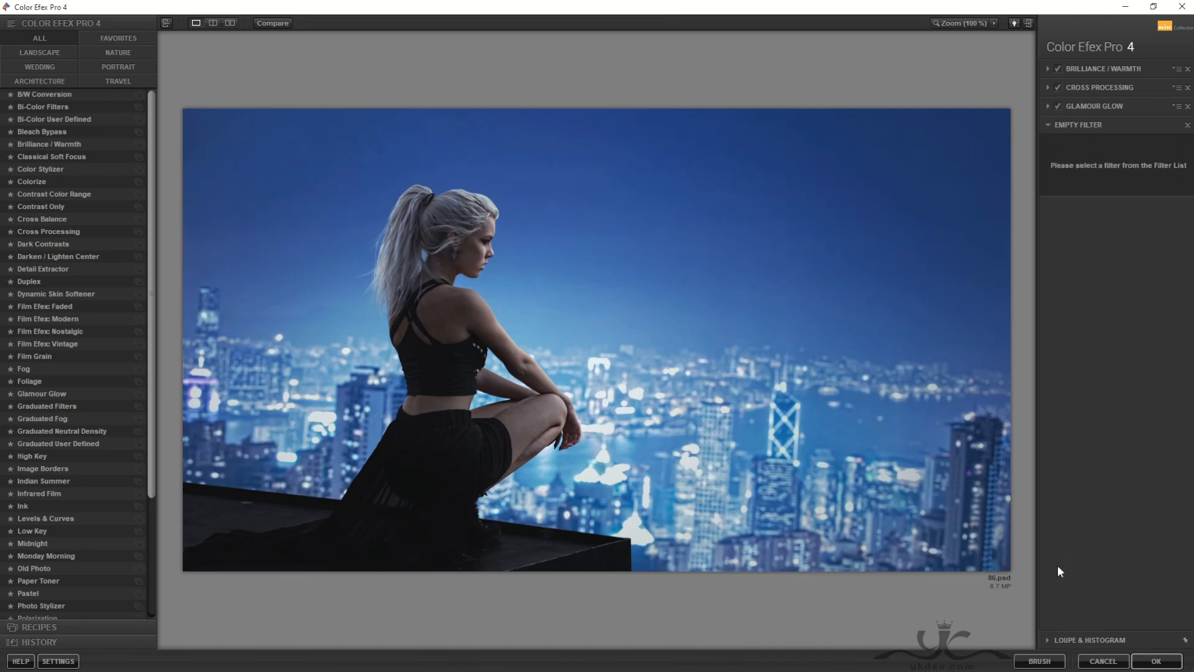
left_click(1155, 660)
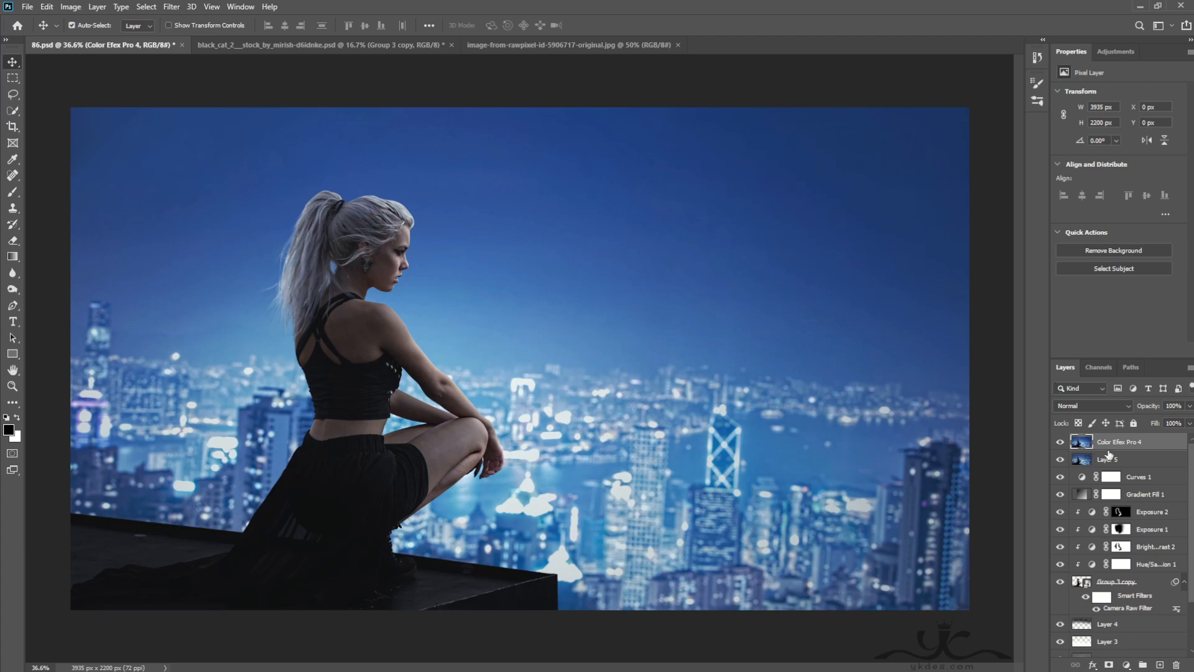
Add a Channel Mixer adjustment on top, setting the Red output channel to Red +87, Green -1 and Blue -16
left_click(1128, 664)
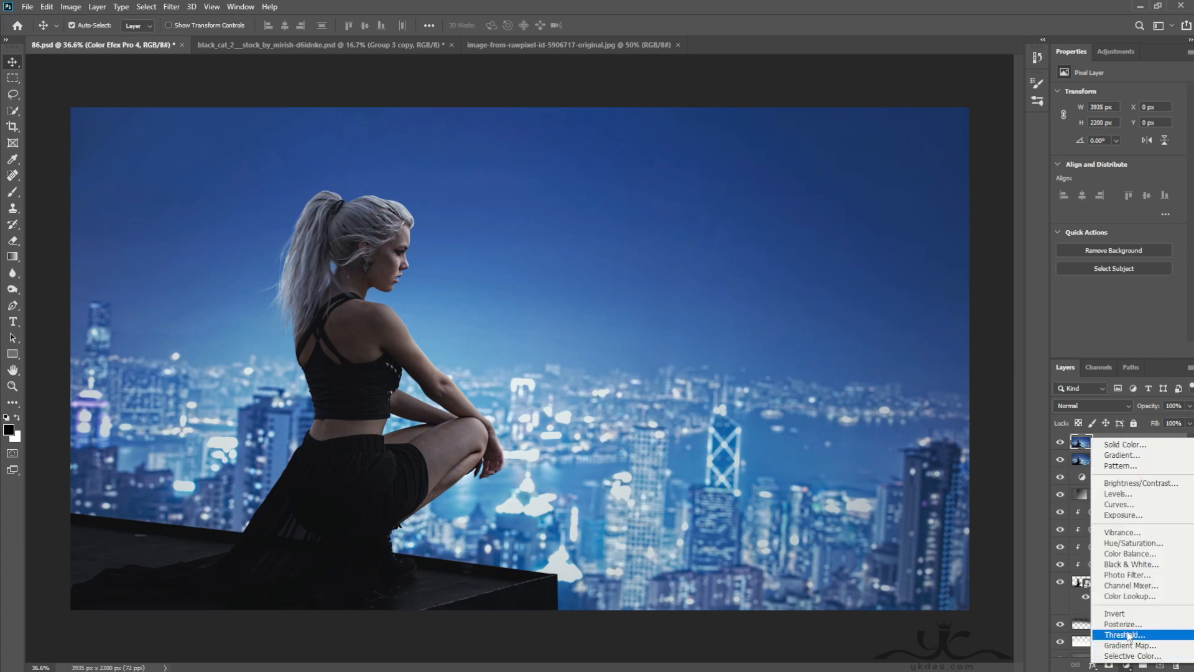
left_click(1134, 589)
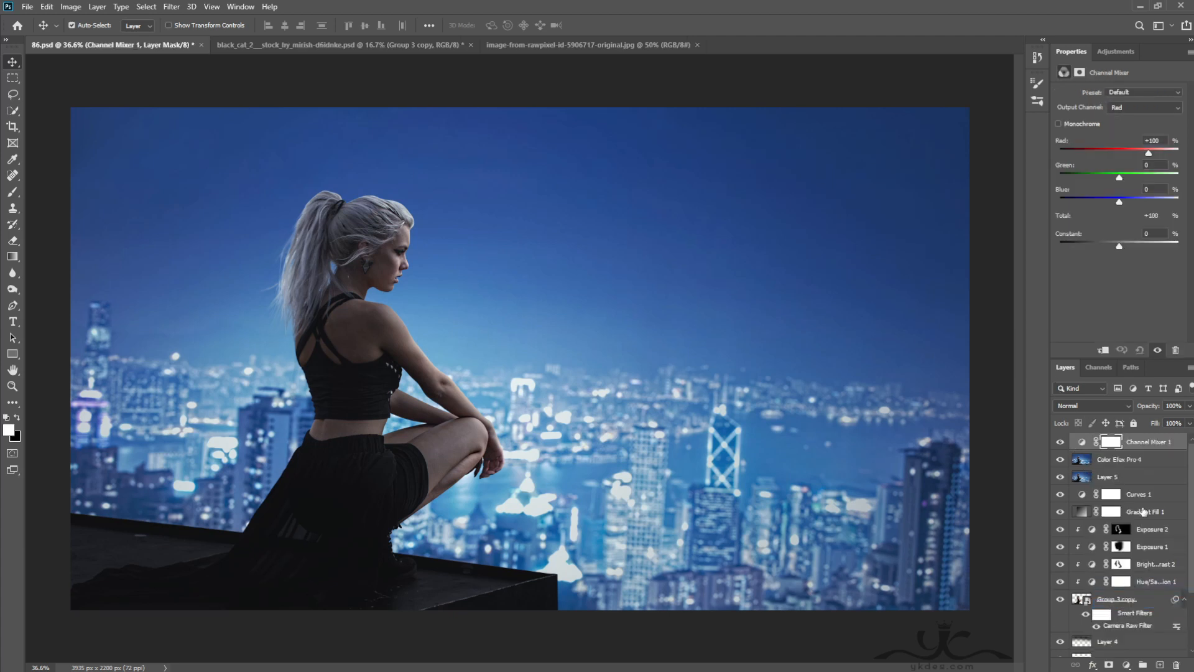
left_click_drag(1147, 154, 1145, 156)
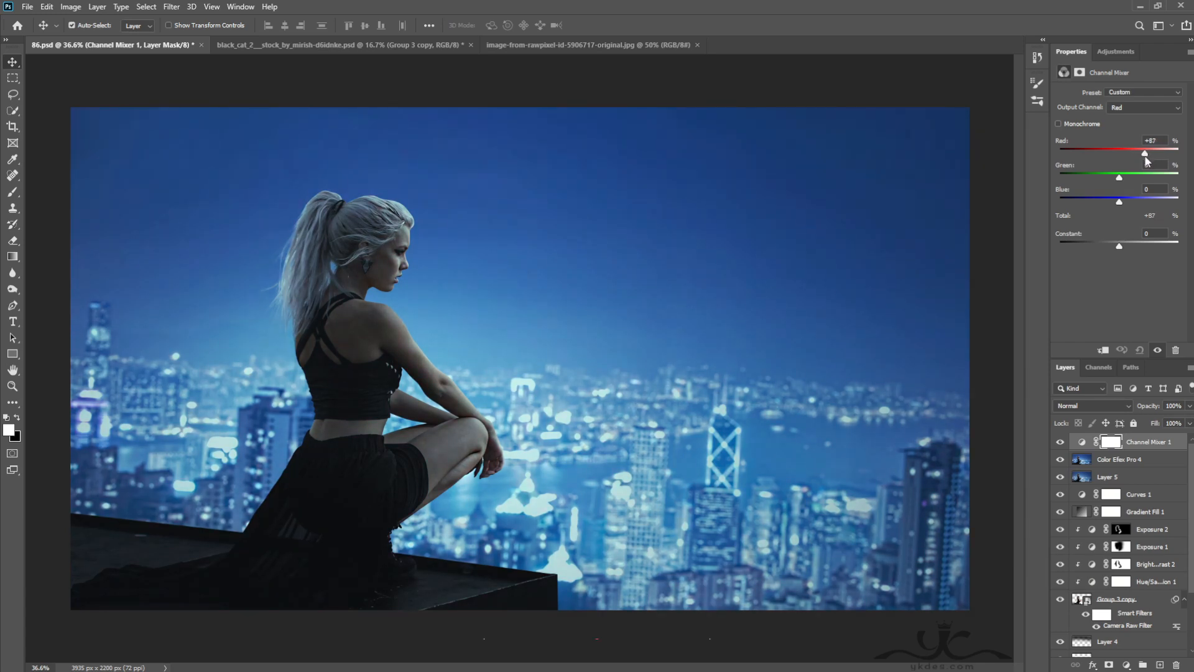
left_click_drag(1119, 201, 1113, 201)
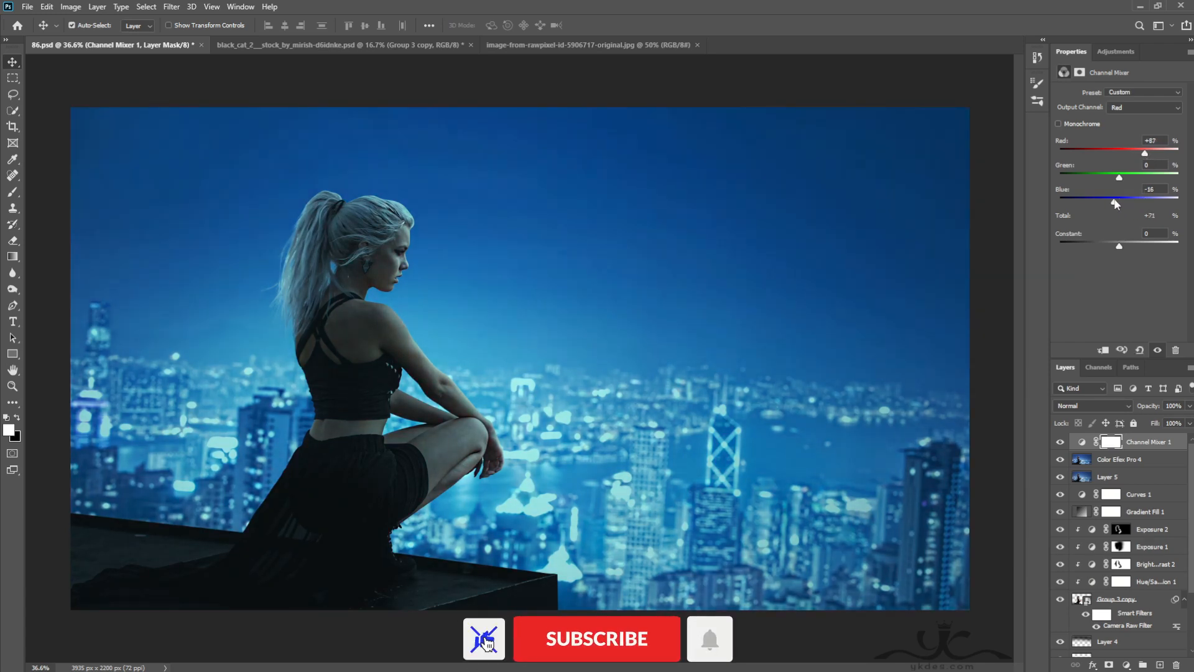
left_click_drag(1119, 178, 1119, 180)
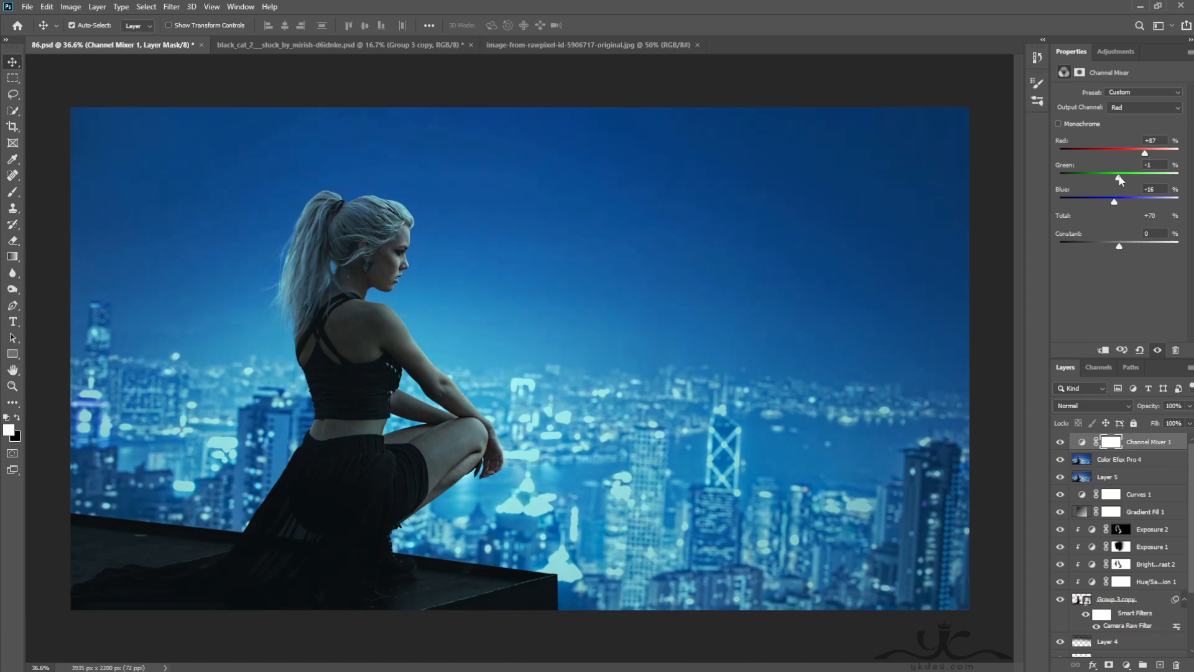
Reduce the Channel Mixer layer's opacity to 46% and compare the image with the layer hidden
left_click(1189, 405)
left_click_drag(1188, 422, 1158, 422)
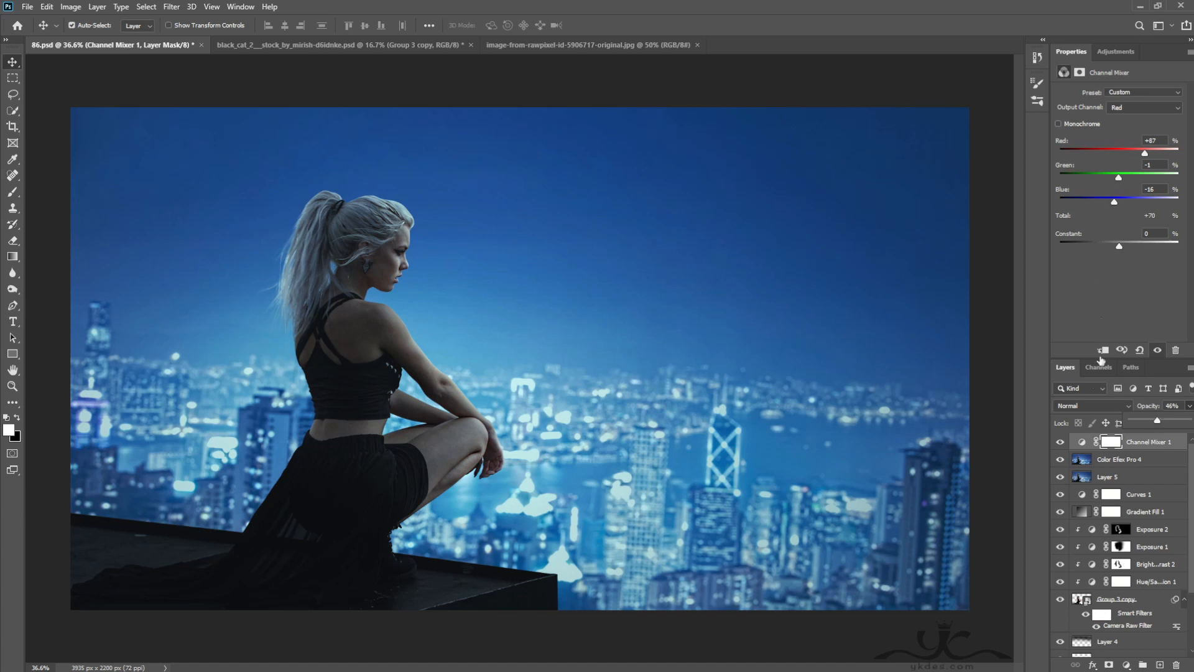
left_click(1060, 441)
left_click(1061, 442)
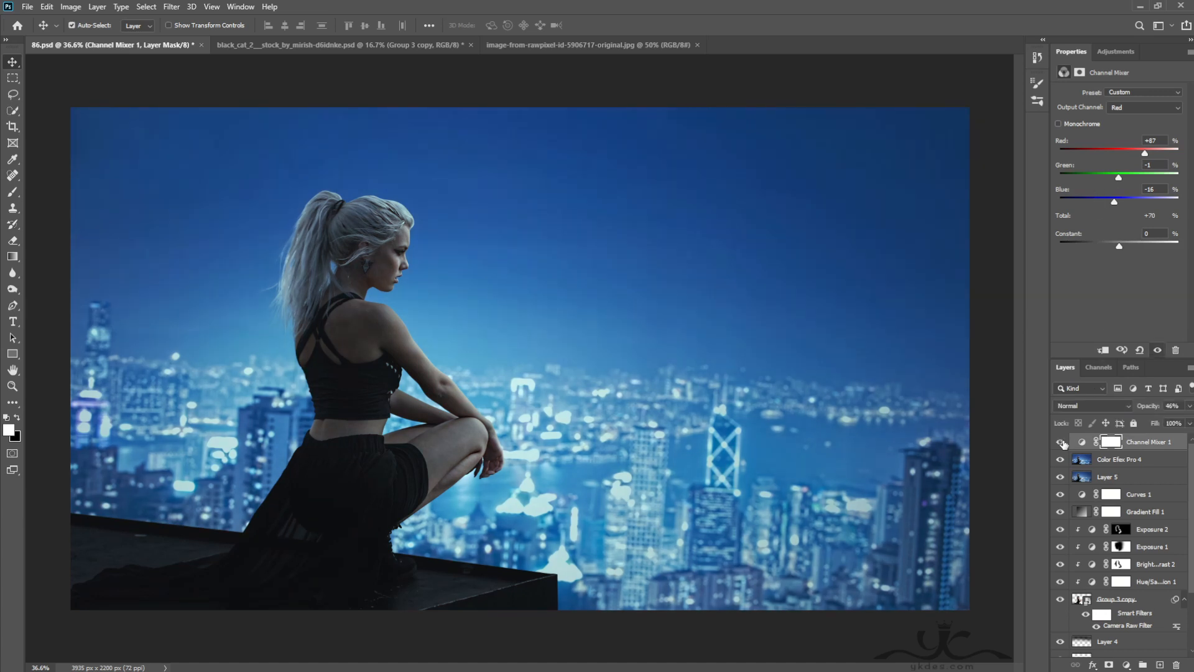
Add a Color Balance adjustment on top with midtones at Cyan-Red -20, Magenta-Green +1 and Yellow-Blue +30
left_click(1119, 664)
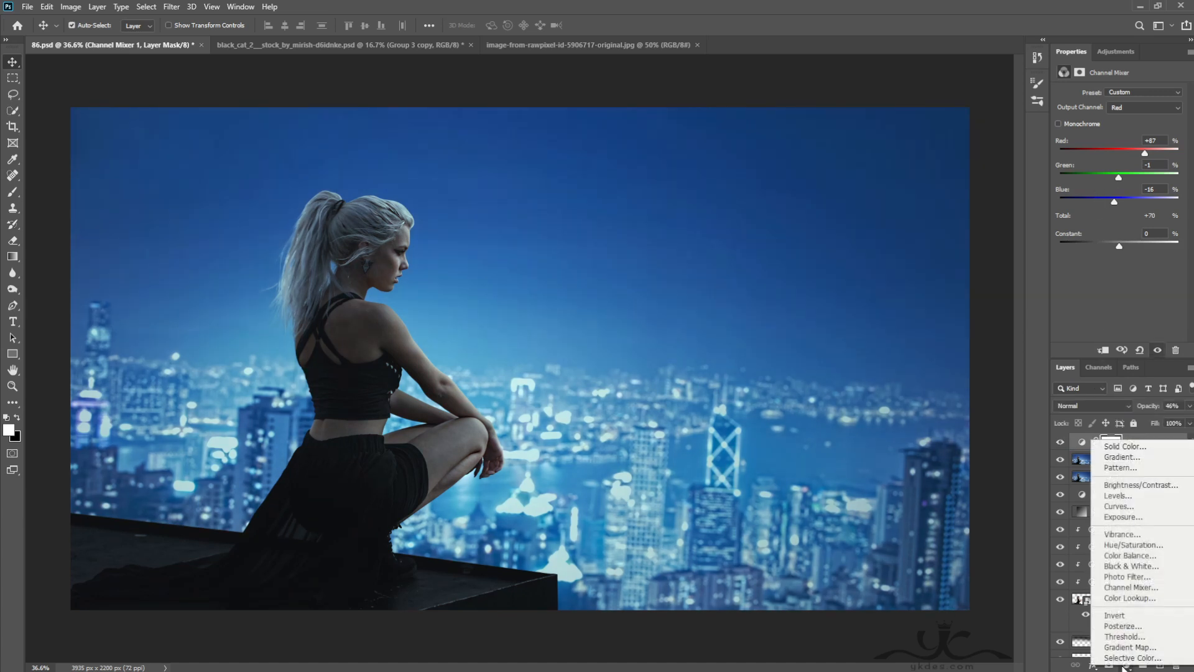
left_click(1129, 556)
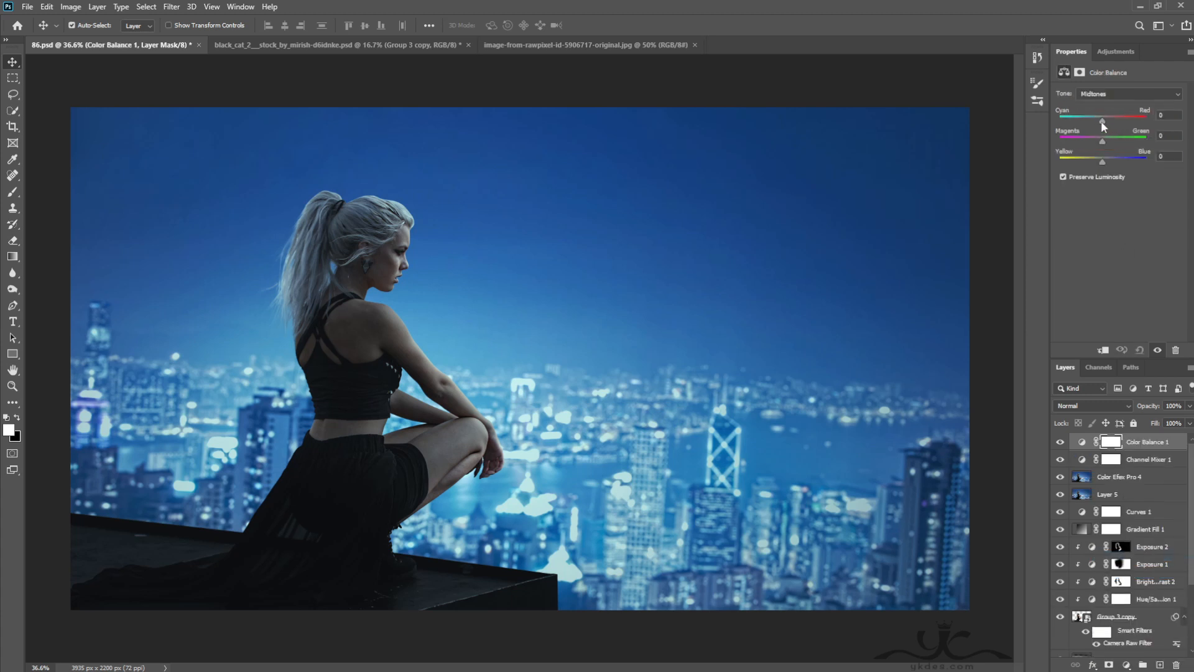
left_click_drag(1101, 121, 1117, 163)
left_click_drag(1102, 140, 1106, 140)
Reduce the Color Balance layer's opacity to 61% and compare the image with the layer hidden
left_click(1189, 406)
left_click_drag(1189, 421, 1167, 422)
left_click(1060, 441)
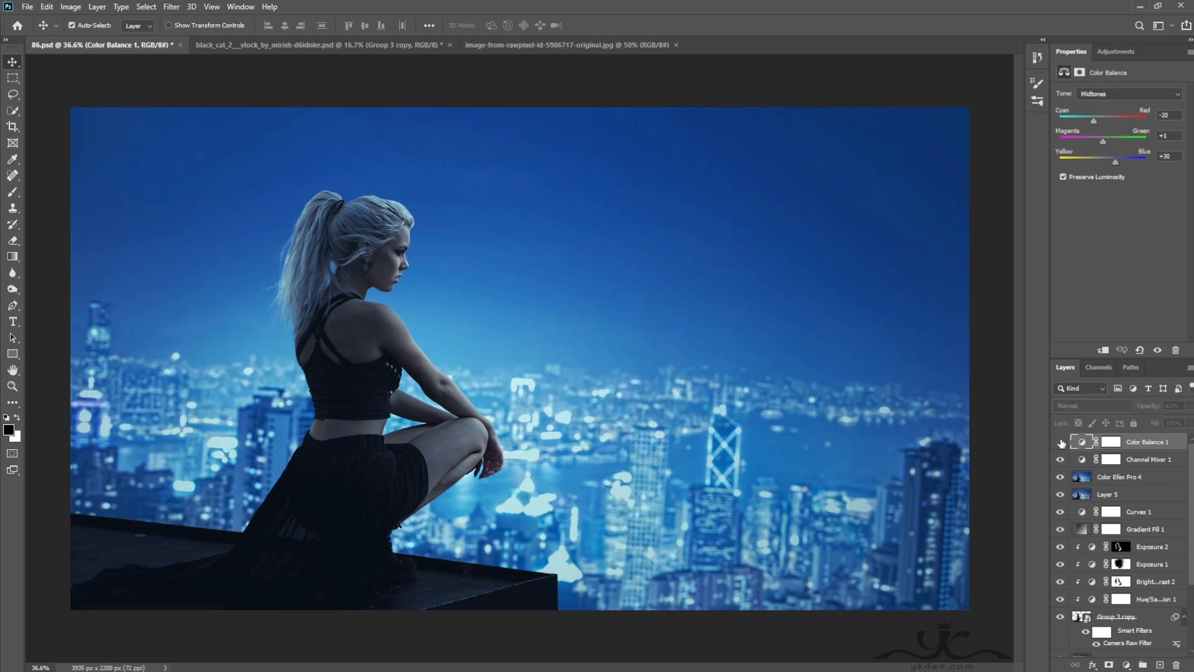
left_click(1061, 441)
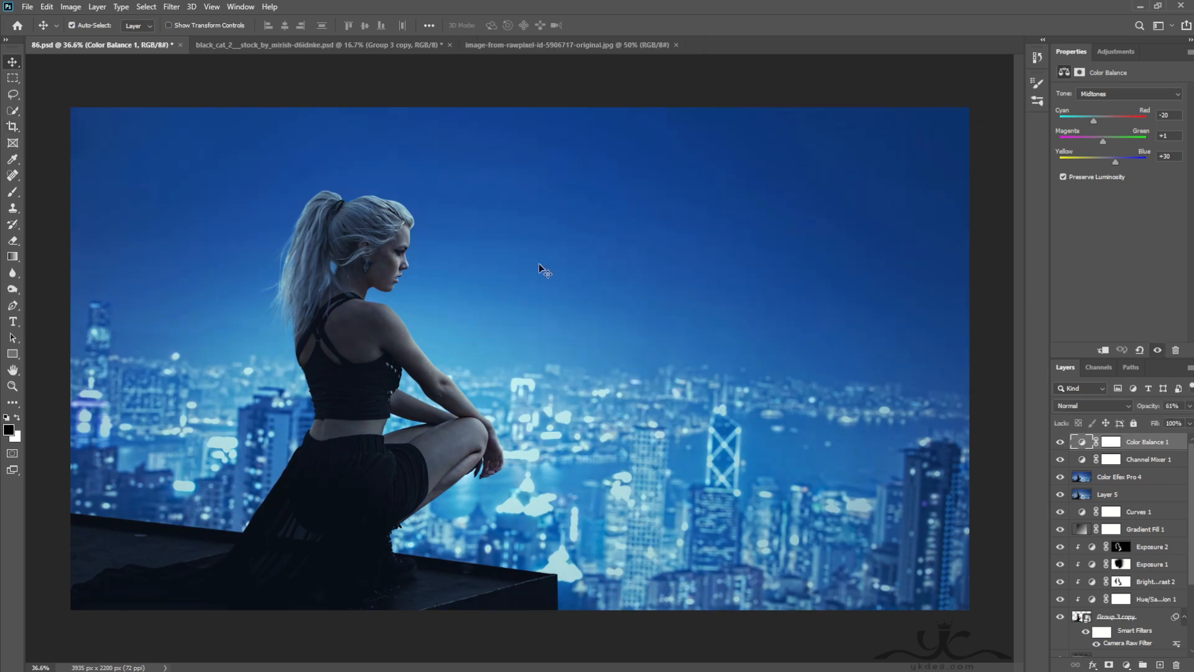